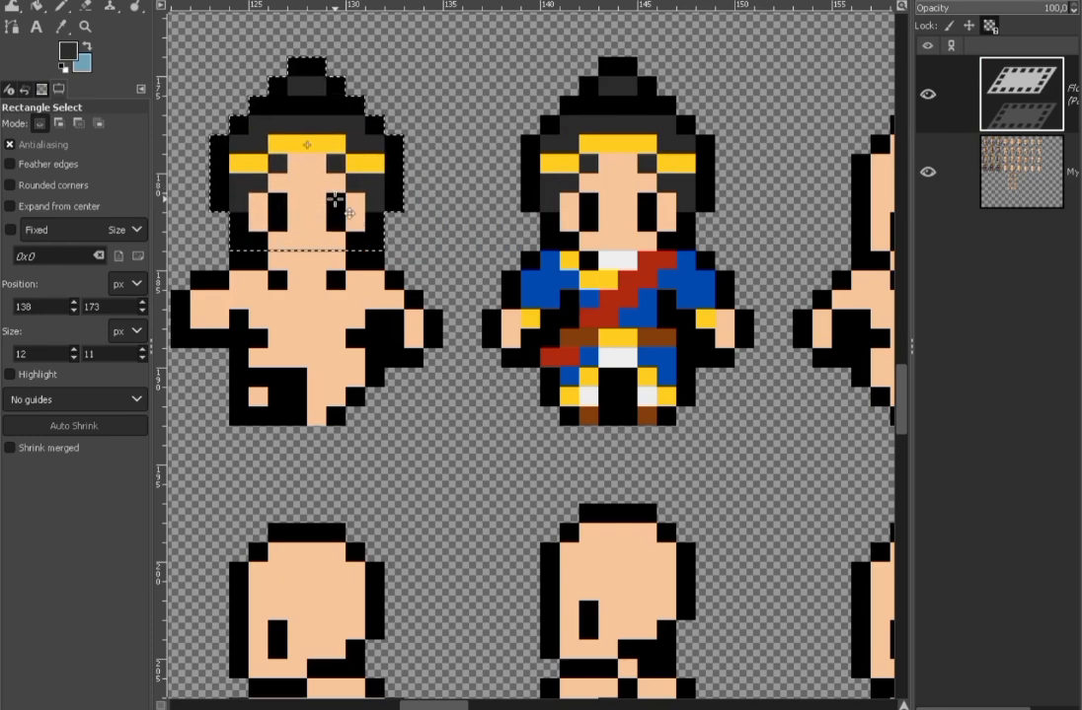
# Step: Anchor the pasted hair on the first front-view sprite, and paste another copy onto the head of the third front-view sprite
pyautogui.click(925, 97)
pyautogui.click(926, 98)
pyautogui.click(502, 155)
pyautogui.moveTo(671, 209); pyautogui.dragTo(488, 205)
pyautogui.hotkey('ctrl', 'v')
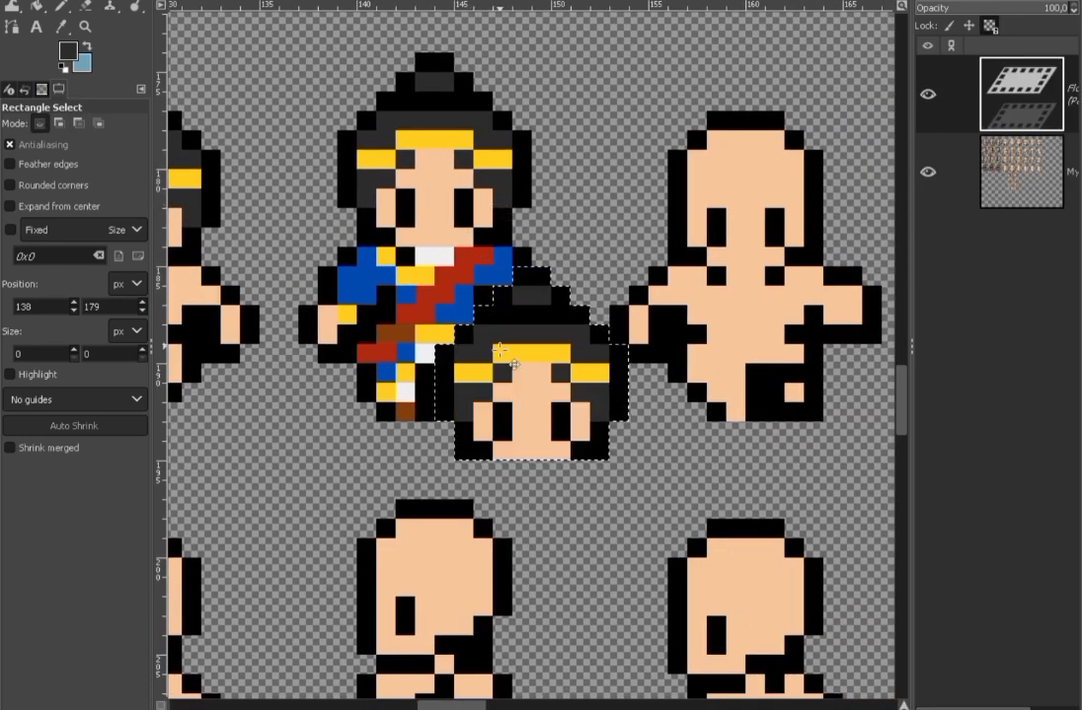
pyautogui.moveTo(503, 365); pyautogui.dragTo(718, 169)
pyautogui.click(571, 152)
pyautogui.scroll(-3, 571, 152)
pyautogui.moveTo(670, 369); pyautogui.dragTo(661, 209)
pyautogui.scroll(2, 661, 209)
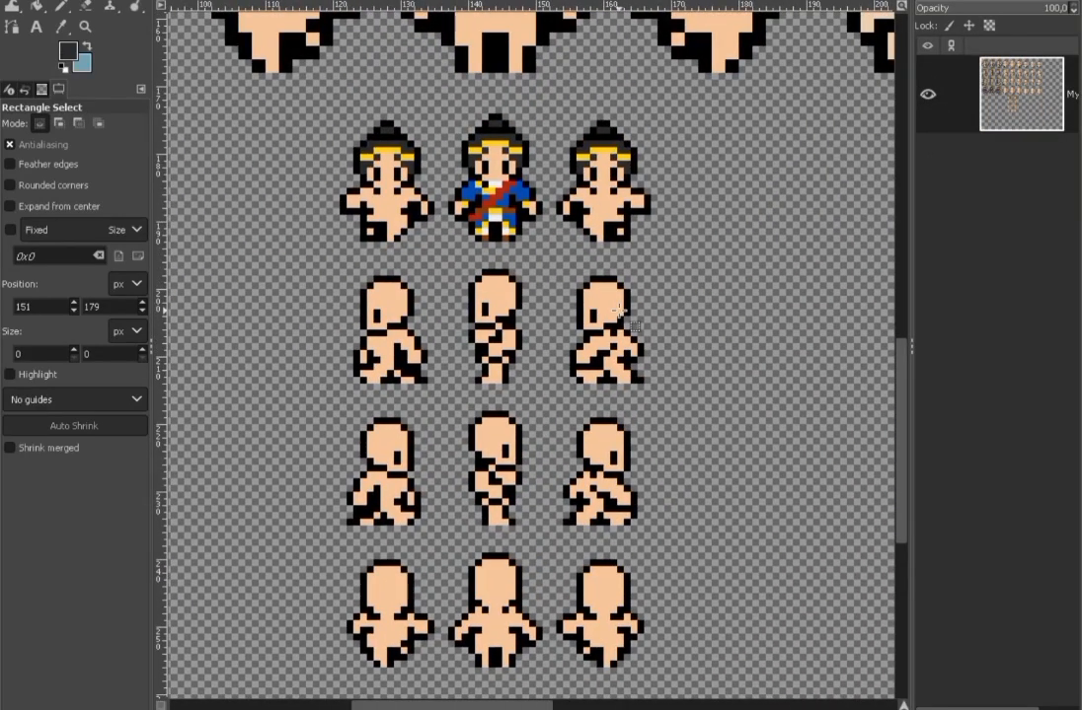
# Step: Paint dark grey hair and a yellow headband on the middle left-facing sprite's head with the 1-pixel Pencil
pyautogui.click(61, 6)
pyautogui.scroll(3, 494, 121)
pyautogui.keyDown('ctrl'); pyautogui.click(493, 133); pyautogui.keyUp('ctrl')
pyautogui.scroll(-1, 493, 133)
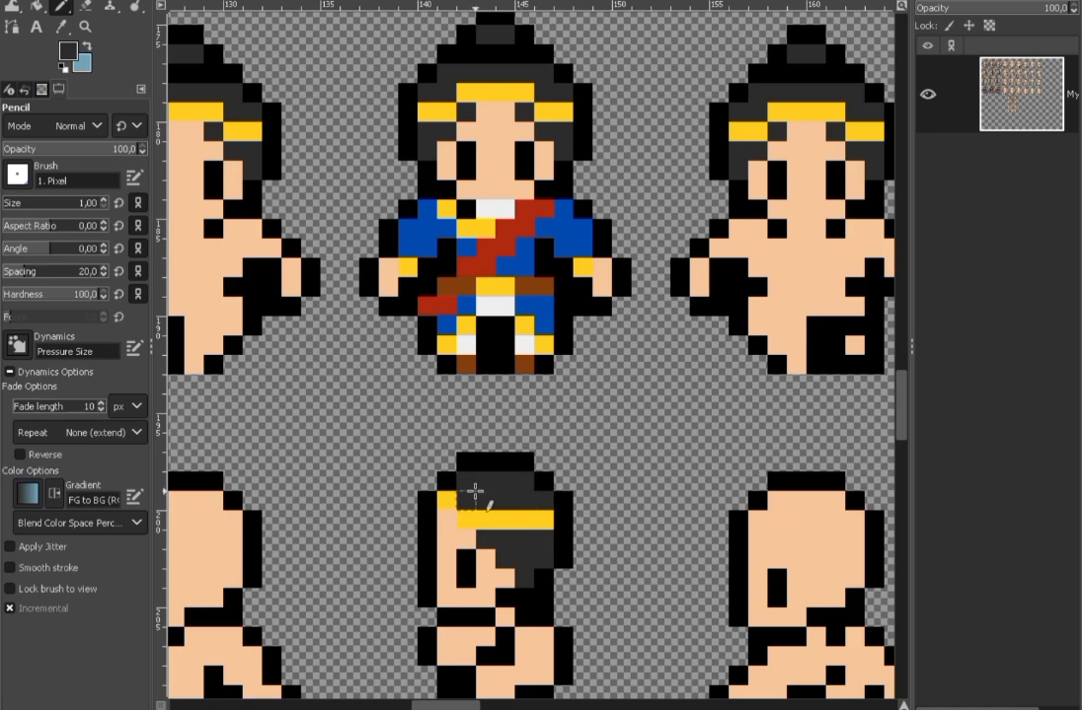
# Step: Fill the remaining skin above the left-facing sprite's headband with dark grey and extend the black outline around the hair
pyautogui.keyDown('ctrl'); pyautogui.click(464, 482); pyautogui.keyUp('ctrl')
pyautogui.click(447, 482)
pyautogui.moveTo(522, 493)
pyautogui.mouseDown()
pyautogui.moveTo(493, 483)
pyautogui.moveTo(518, 437)
pyautogui.moveTo(509, 470)
pyautogui.mouseUp()
pyautogui.keyDown('ctrl'); pyautogui.click(501, 467); pyautogui.keyUp('ctrl')
pyautogui.moveTo(499, 448); pyautogui.dragTo(515, 468)
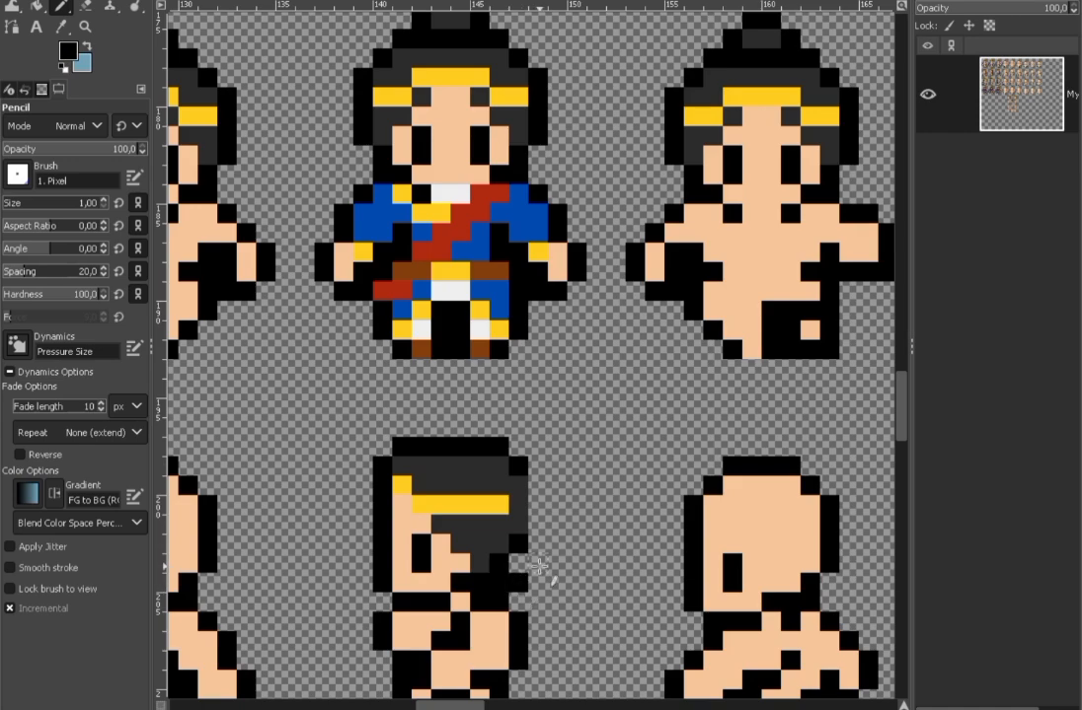
# Step: Try thickening the black outline behind the middle left-facing sprite's hair by one pixel
pyautogui.keyDown('ctrl'); pyautogui.scroll(-5, 539, 491); pyautogui.keyUp('ctrl')
pyautogui.keyDown('ctrl'); pyautogui.scroll(6, 523, 520); pyautogui.keyUp('ctrl')
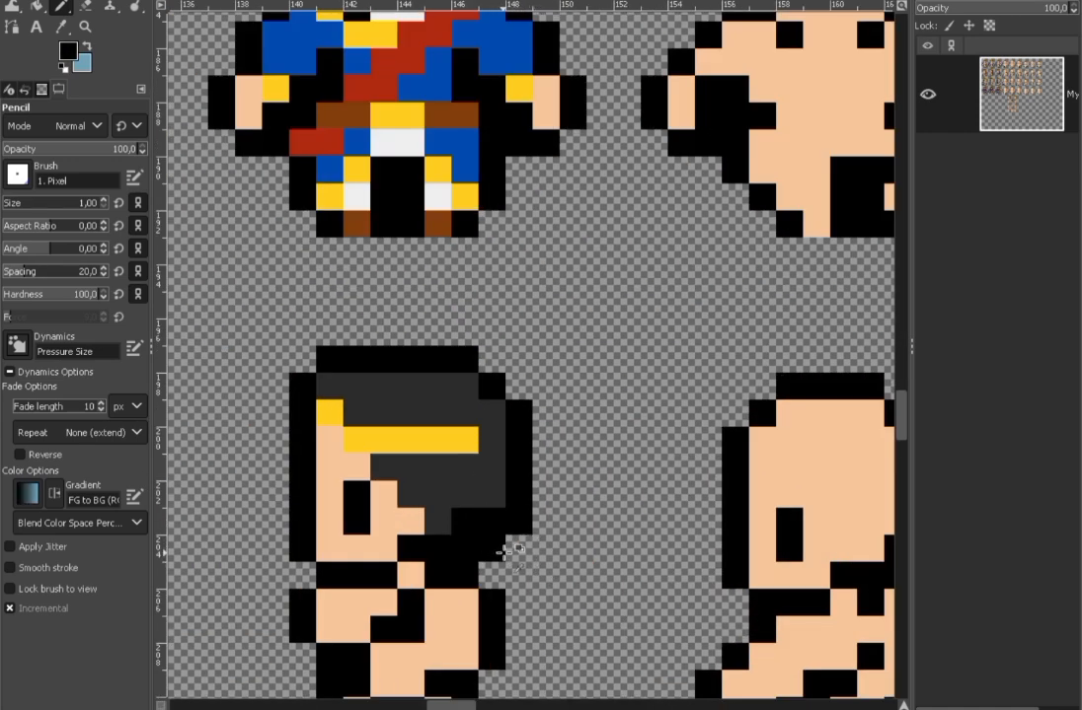
pyautogui.press('r')
pyautogui.press('n')
pyautogui.keyDown('ctrl'); pyautogui.scroll(-5, 556, 520); pyautogui.keyUp('ctrl')
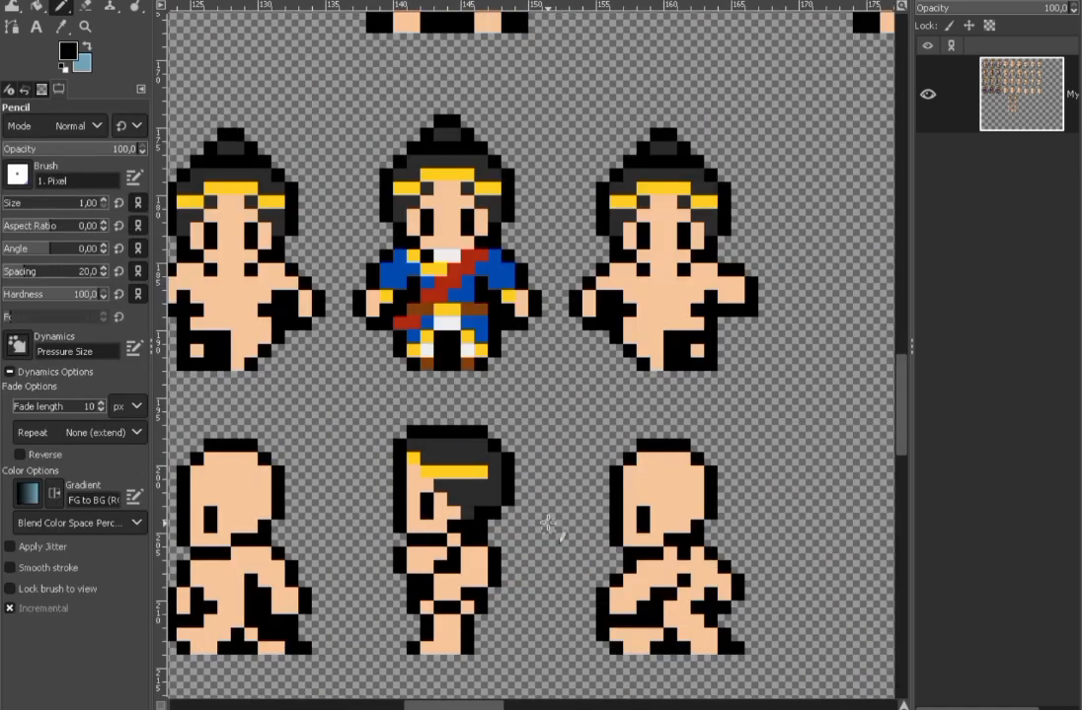
pyautogui.keyDown('ctrl'); pyautogui.scroll(6, 528, 334); pyautogui.keyUp('ctrl')
pyautogui.moveTo(457, 364)
pyautogui.mouseDown()
pyautogui.moveTo(493, 433)
pyautogui.moveTo(489, 538)
pyautogui.mouseUp()
pyautogui.hotkey('shift', 'e')
# Step: Trim the upper back corner and the extra outer pixel column from the left-facing sprite's hair outline
pyautogui.press('r')
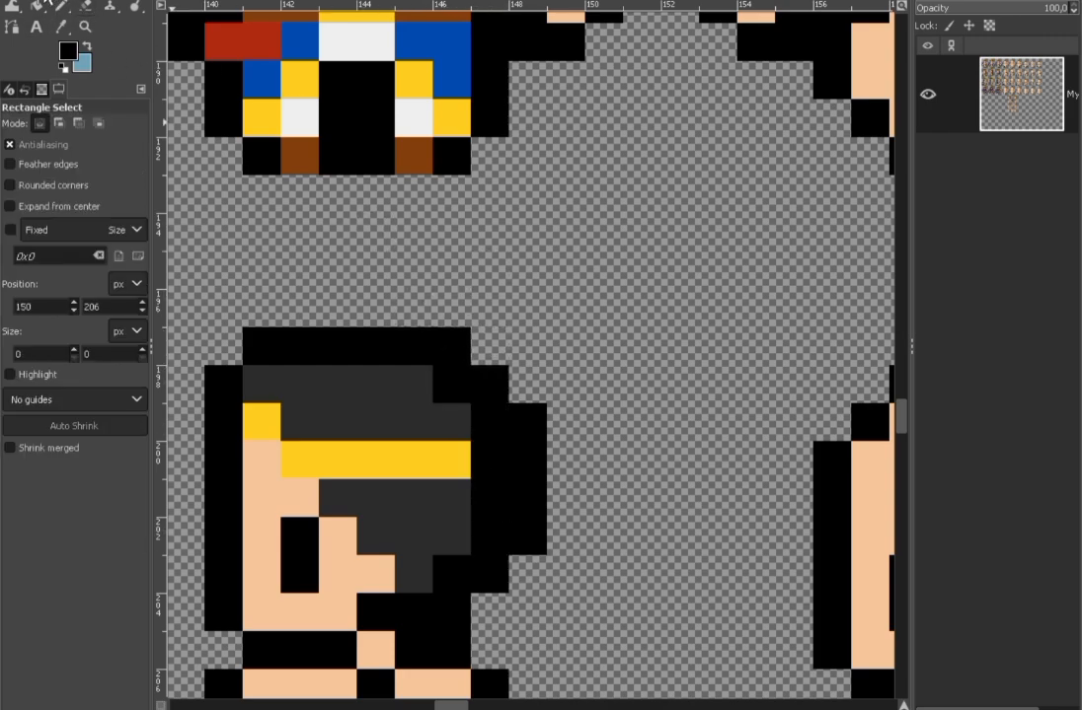
pyautogui.moveTo(434, 290); pyautogui.dragTo(509, 364)
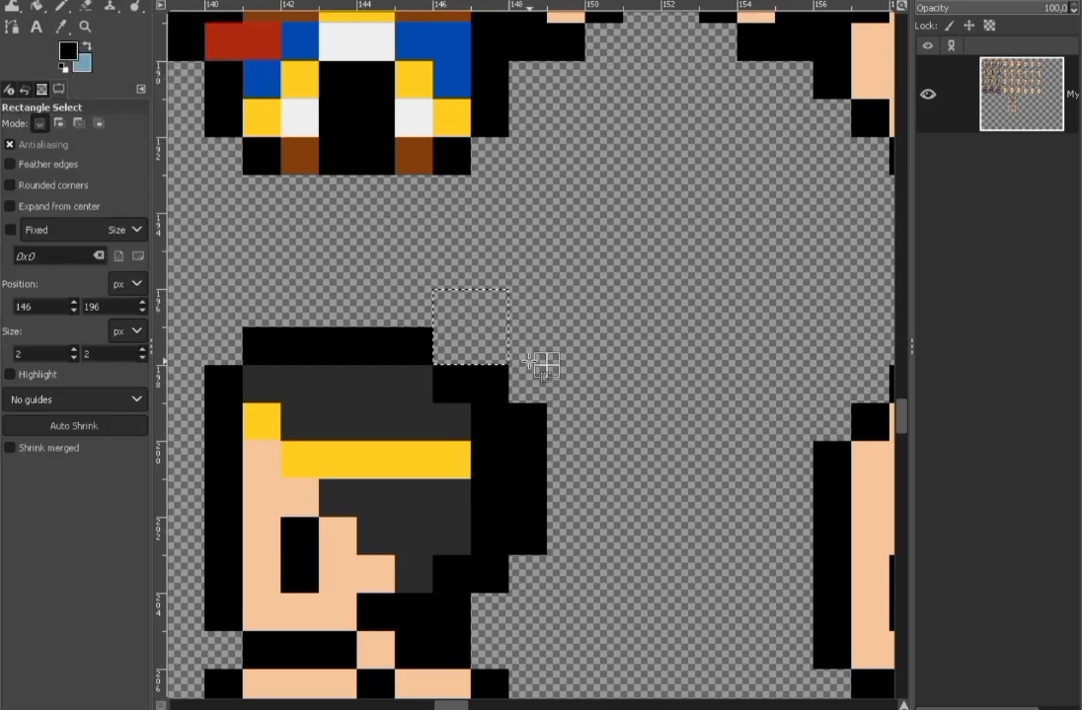
pyautogui.scroll(-4, 522, 402)
pyautogui.press('n')
pyautogui.scroll(4, 553, 365)
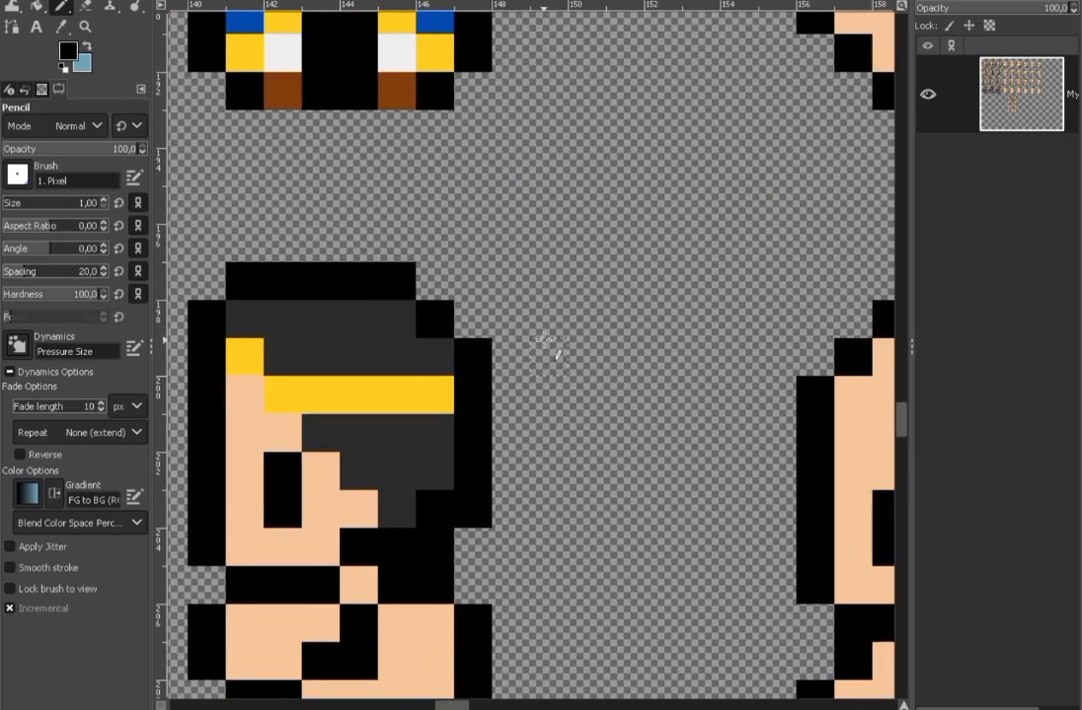
# Step: Draw a black ponytail outline rising behind the middle left-facing sprite's head and ending in a pointed tip
pyautogui.scroll(-4, 523, 490)
pyautogui.scroll(2, 523, 491)
pyautogui.scroll(1, 490, 446)
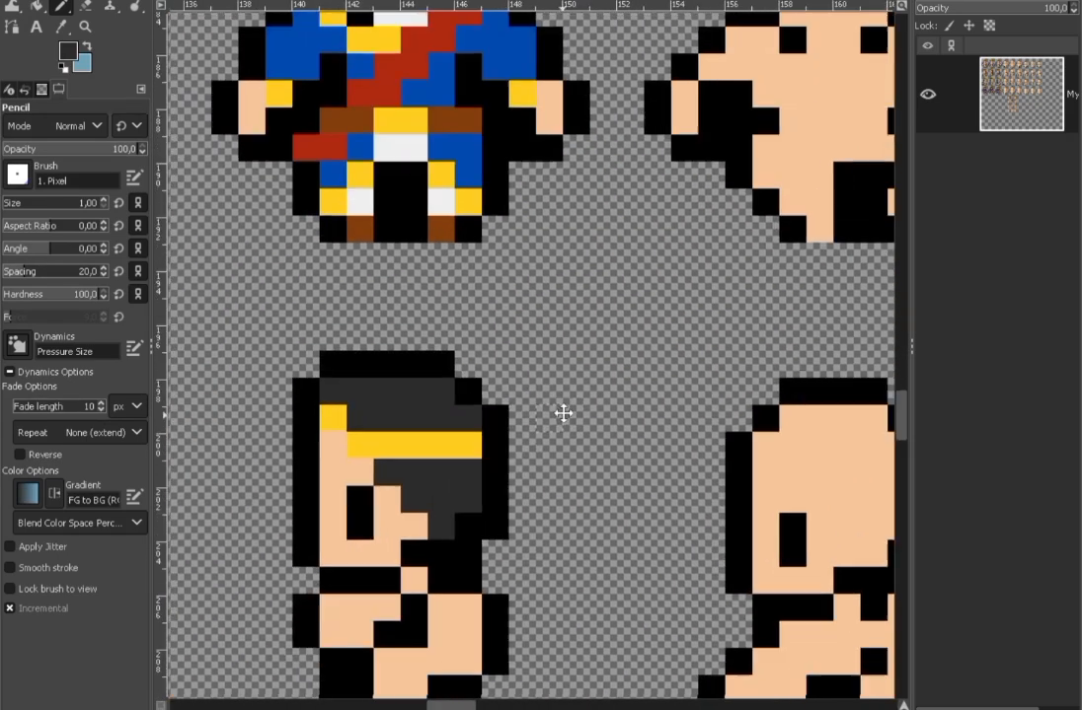
pyautogui.moveTo(562, 414); pyautogui.dragTo(570, 394)
pyautogui.keyDown('ctrl'); pyautogui.click(453, 339); pyautogui.keyUp('ctrl')
pyautogui.scroll(-1, 454, 341)
pyautogui.moveTo(528, 340)
pyautogui.mouseDown()
pyautogui.moveTo(516, 545)
pyautogui.moveTo(517, 418)
pyautogui.moveTo(543, 503)
pyautogui.moveTo(478, 487)
pyautogui.mouseUp()
pyautogui.scroll(1, 452, 459)
pyautogui.click(454, 395)
pyautogui.scroll(-3, 543, 503)
pyautogui.scroll(4, 526, 464)
pyautogui.scroll(-2, 479, 494)
pyautogui.moveTo(478, 493); pyautogui.dragTo(507, 423)
pyautogui.scroll(2, 507, 422)
# Step: Bucket-fill the ponytail outline with the dark grey sampled from the hair, and return to the Pencil
pyautogui.hotkey('shift', 'b')
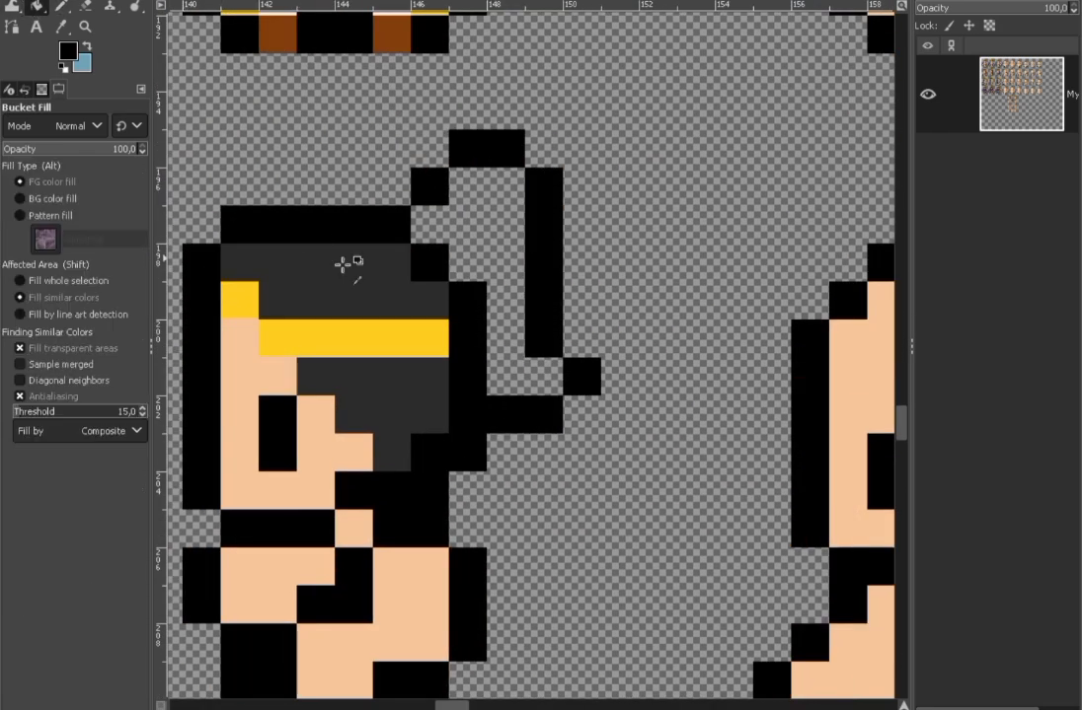
pyautogui.keyDown('ctrl'); pyautogui.click(342, 263); pyautogui.keyUp('ctrl')
pyautogui.click(470, 232)
pyautogui.press('p')
pyautogui.press('n')
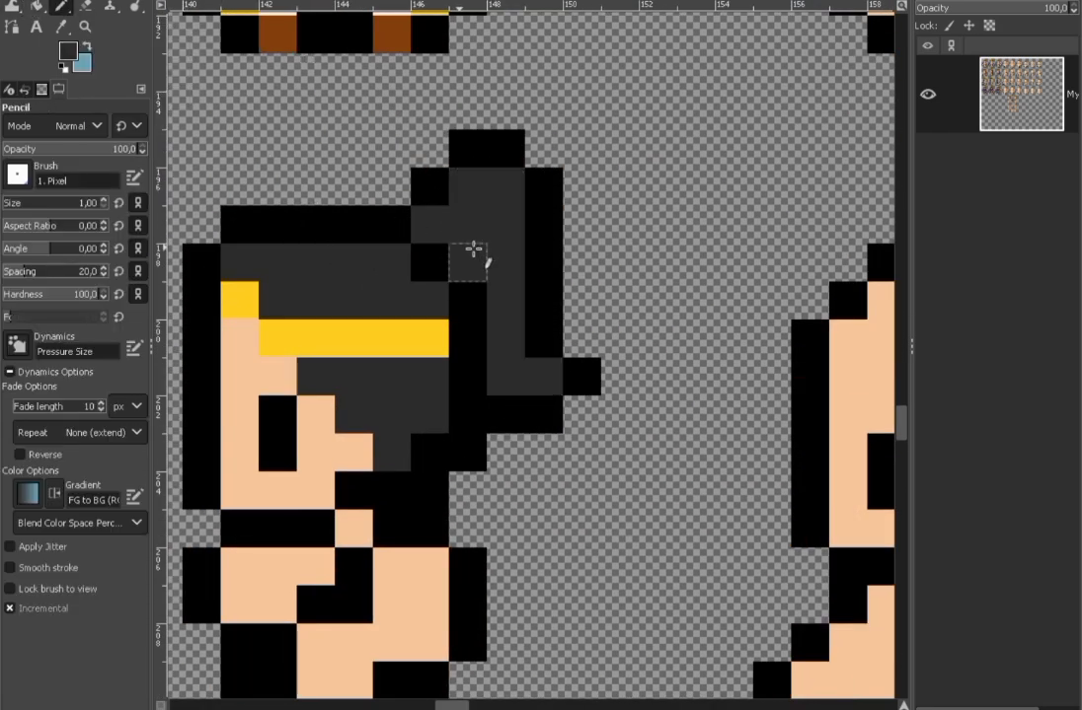
# Step: Add black hair-tip pixels beside the lower hair edges of the two outer front-view sprites
pyautogui.scroll(-3, 543, 267)
pyautogui.scroll(4, 449, 184)
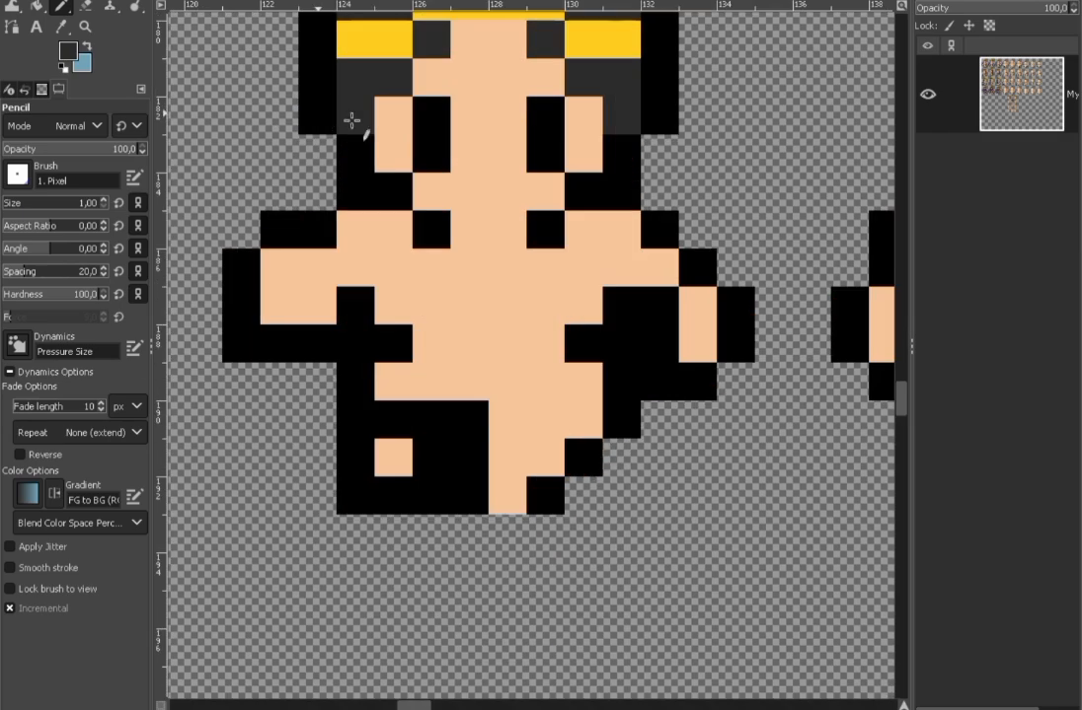
pyautogui.scroll(-2, 352, 115)
pyautogui.scroll(2, 474, 252)
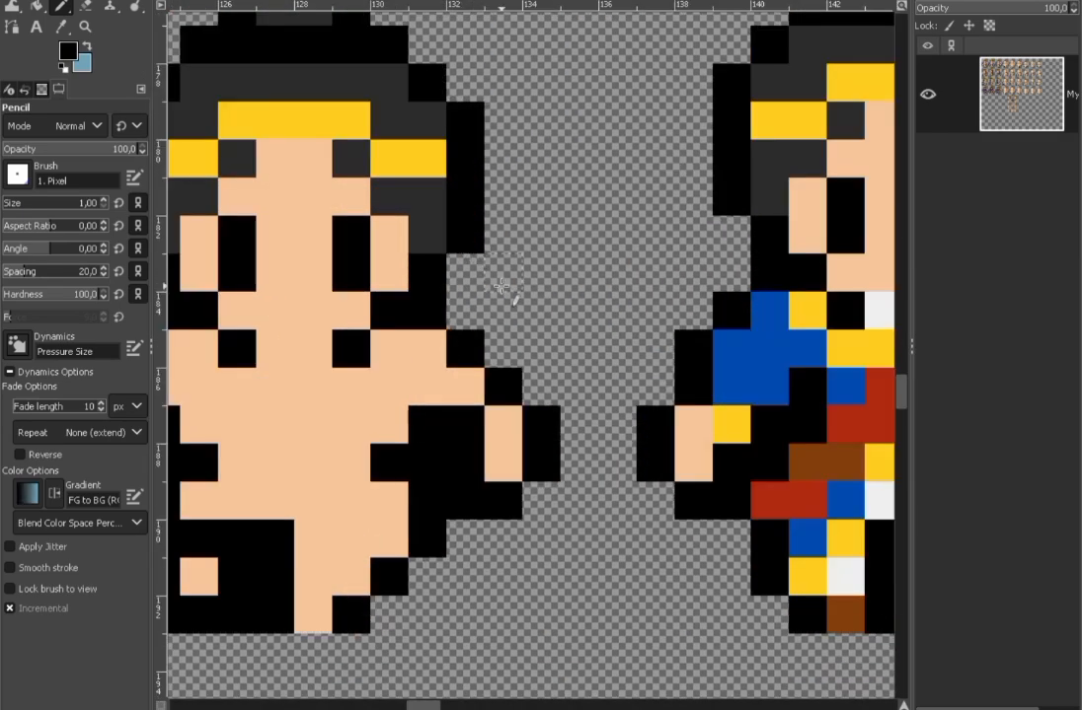
pyautogui.scroll(-4, 499, 286)
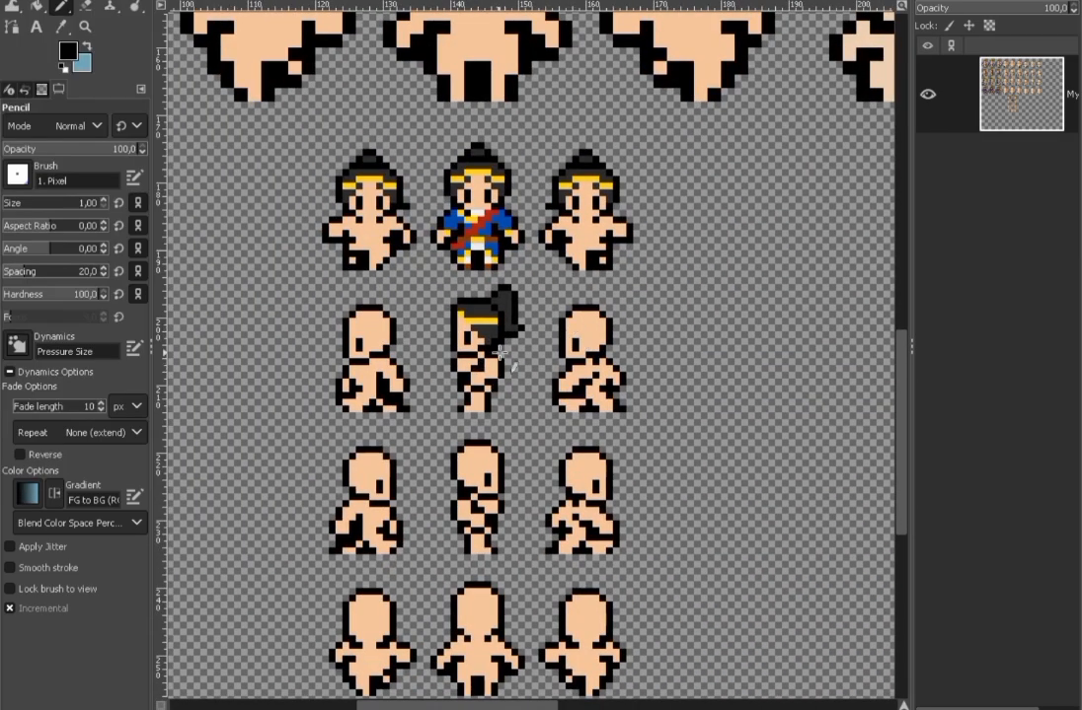
# Step: Try lowering the top of the left-facing sprite's ponytail by one pixel row
pyautogui.scroll(3, 505, 299)
pyautogui.press('r')
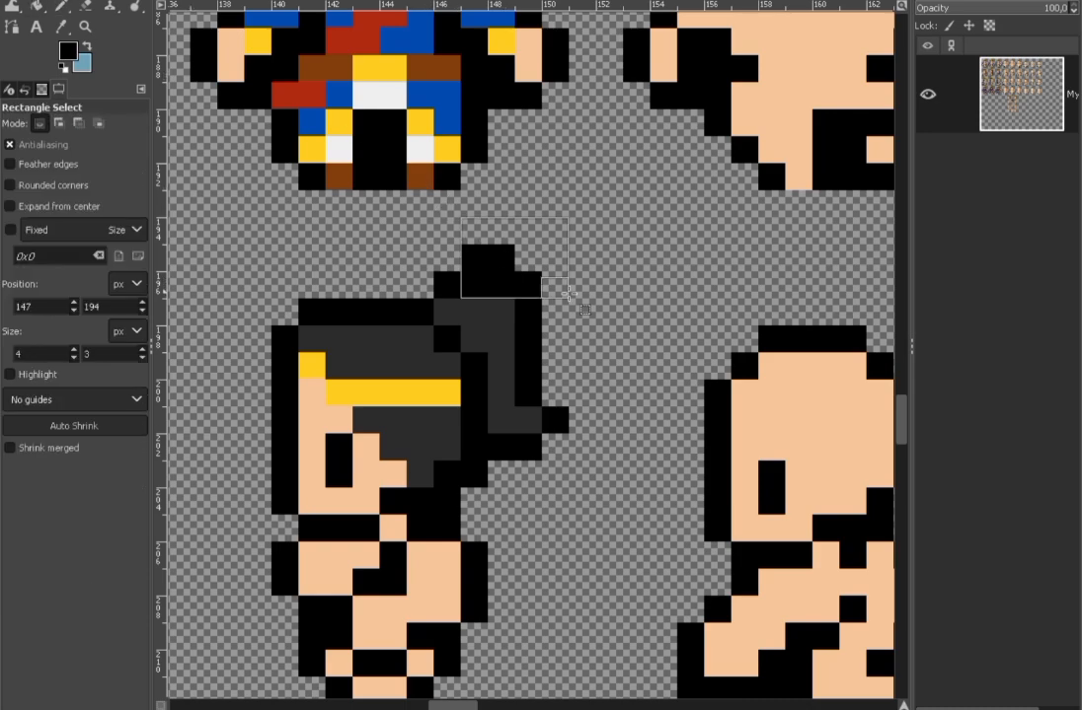
pyautogui.scroll(-4, 578, 335)
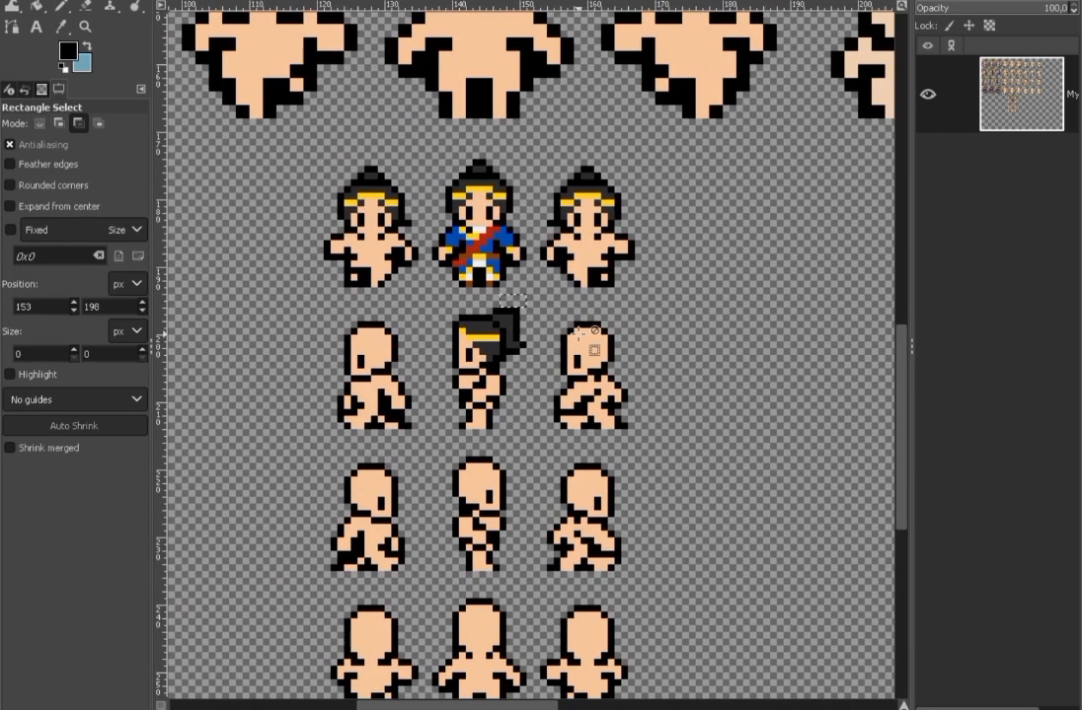
pyautogui.scroll(4, 542, 339)
pyautogui.press('n')
pyautogui.scroll(1, 454, 422)
# Step: Cut the 3×3-pixel tip of the side-view ponytail and paste it back one pixel higher
pyautogui.press('r')
pyautogui.moveTo(412, 318); pyautogui.dragTo(519, 427)
pyautogui.hotkey('ctrl', 'x')
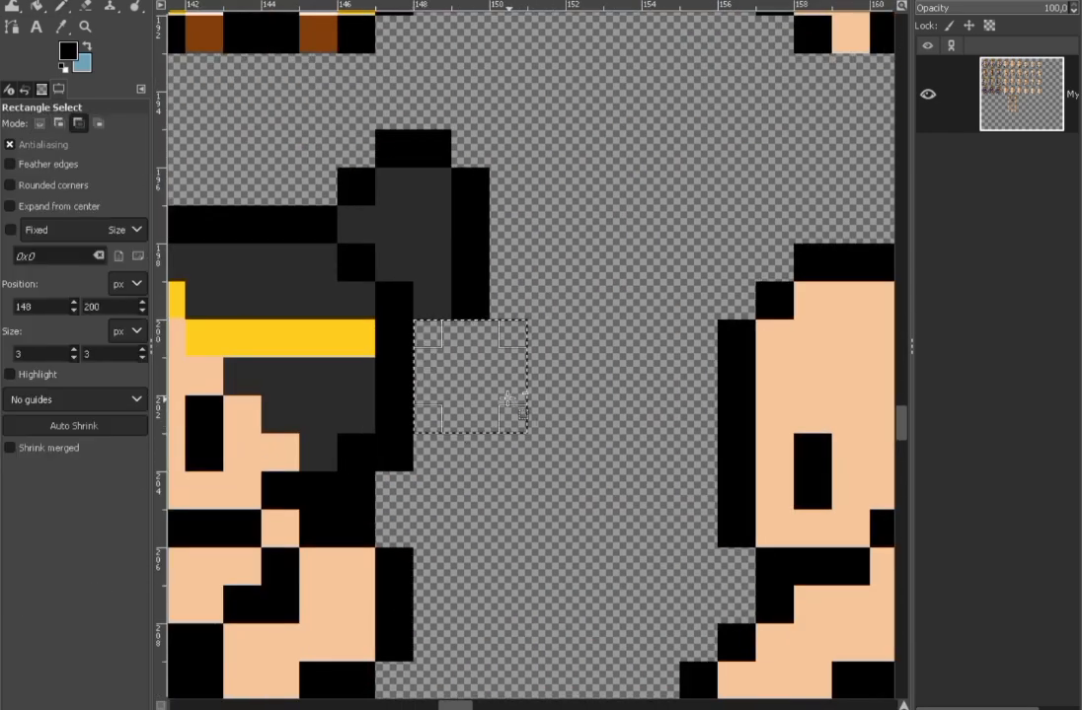
pyautogui.hotkey('ctrl', 'v')
pyautogui.press('Up')
pyautogui.hotkey('ctrl', 'h')
pyautogui.press('n')
pyautogui.scroll(-3, 592, 345)
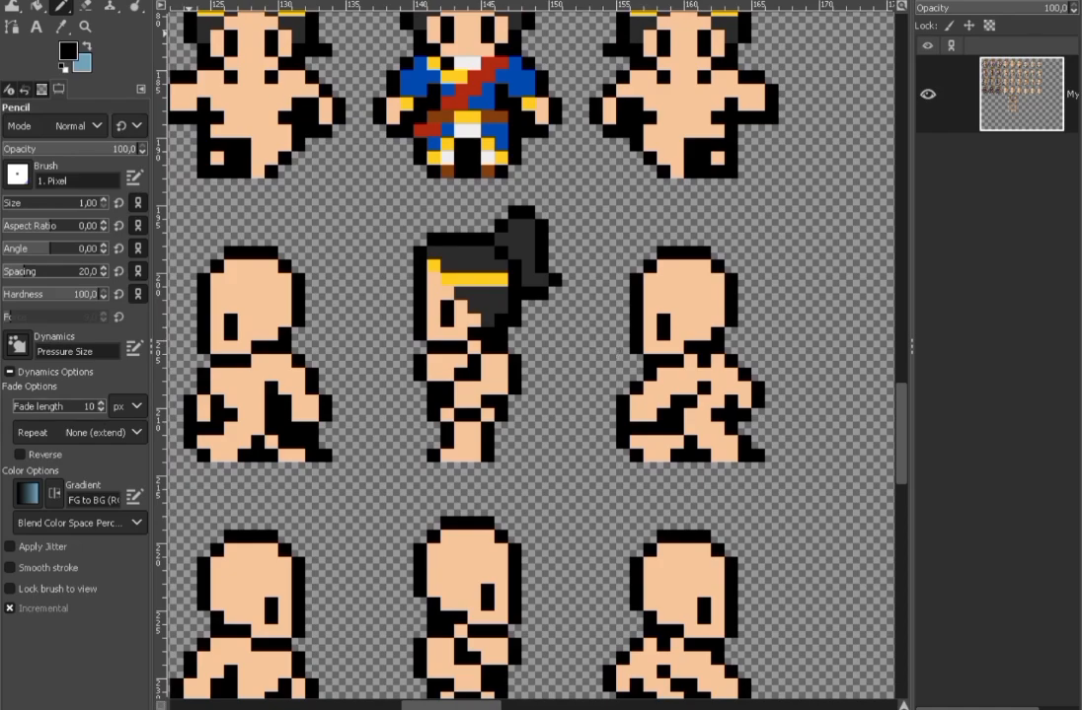
# Step: Paint dark grey hair pixels beneath the yellow headbands of the middle front-view and middle left-facing sprites
pyautogui.moveTo(588, 389); pyautogui.dragTo(591, 317)
pyautogui.moveTo(695, 242); pyautogui.dragTo(692, 434)
pyautogui.keyDown('ctrl'); pyautogui.click(502, 113); pyautogui.keyUp('ctrl')
pyautogui.scroll(-2, 513, 133)
pyautogui.moveTo(567, 188)
pyautogui.mouseDown()
pyautogui.moveTo(579, 208)
pyautogui.moveTo(561, 205)
pyautogui.mouseUp()
pyautogui.scroll(3, 492, 145)
pyautogui.keyDown('ctrl'); pyautogui.click(492, 142); pyautogui.keyUp('ctrl')
pyautogui.scroll(-3, 488, 170)
pyautogui.scroll(3, 481, 286)
pyautogui.keyDown('ctrl'); pyautogui.click(482, 284); pyautogui.keyUp('ctrl')
pyautogui.scroll(-3, 501, 292)
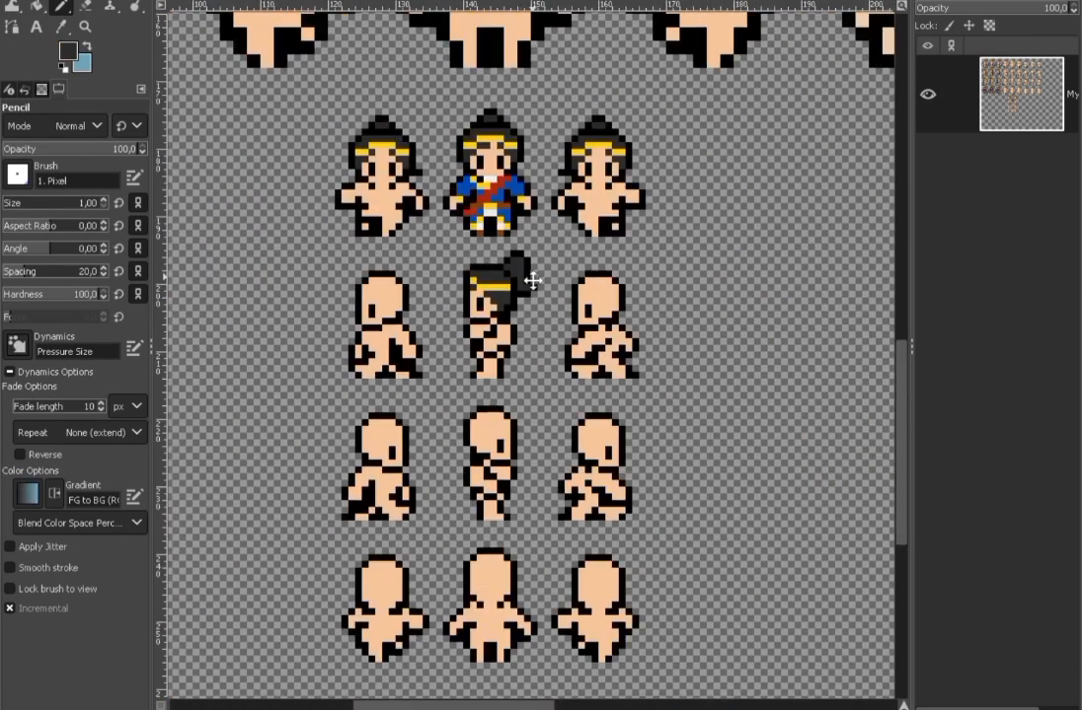
# Step: Extend the dark grey hair row beneath the headbands of the outer front-view sprites
pyautogui.scroll(3, 494, 148)
pyautogui.keyDown('ctrl'); pyautogui.click(519, 150); pyautogui.keyUp('ctrl')
pyautogui.scroll(-3, 513, 148)
pyautogui.scroll(3, 506, 140)
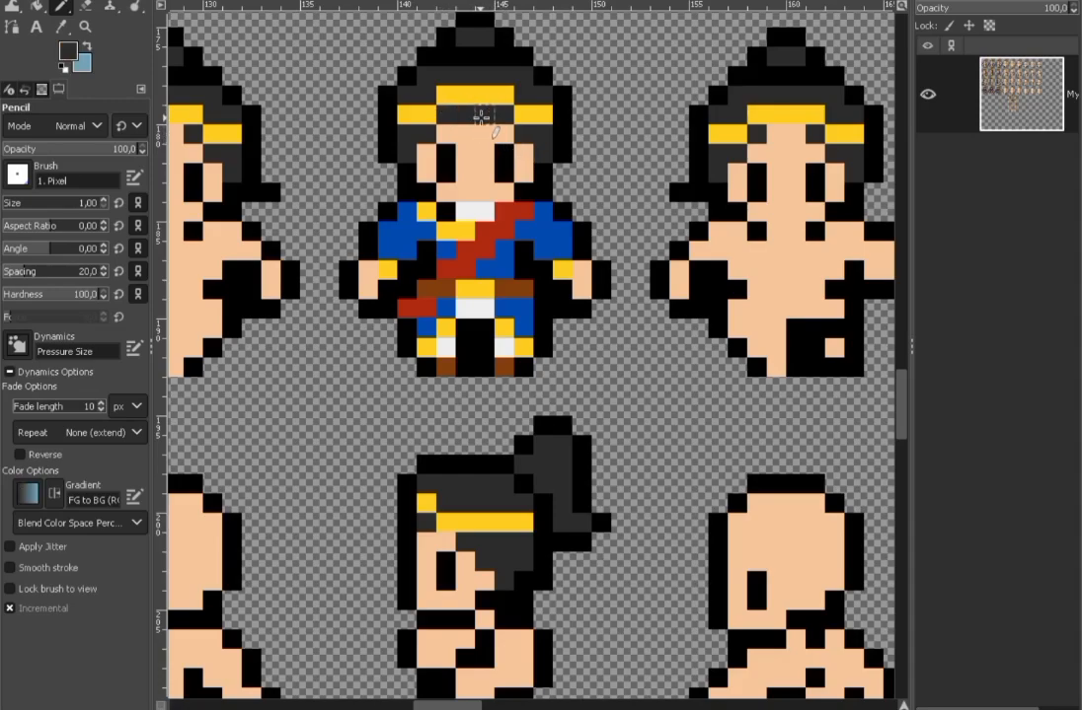
pyautogui.scroll(-3, 481, 116)
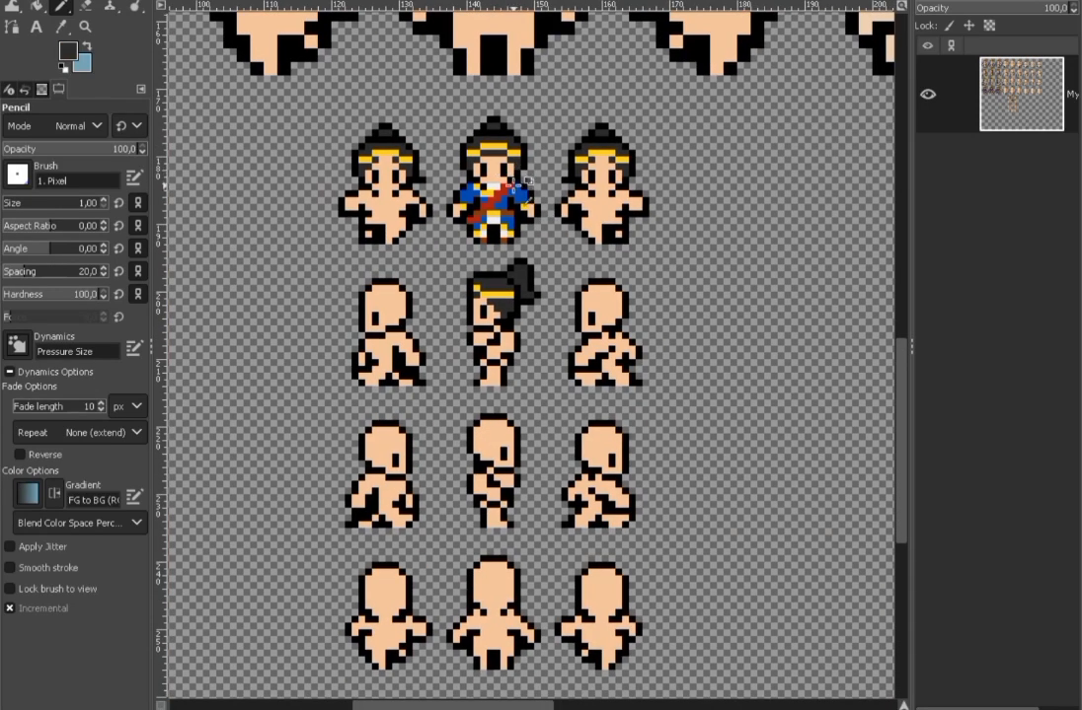
pyautogui.scroll(3, 526, 180)
pyautogui.scroll(-3, 494, 124)
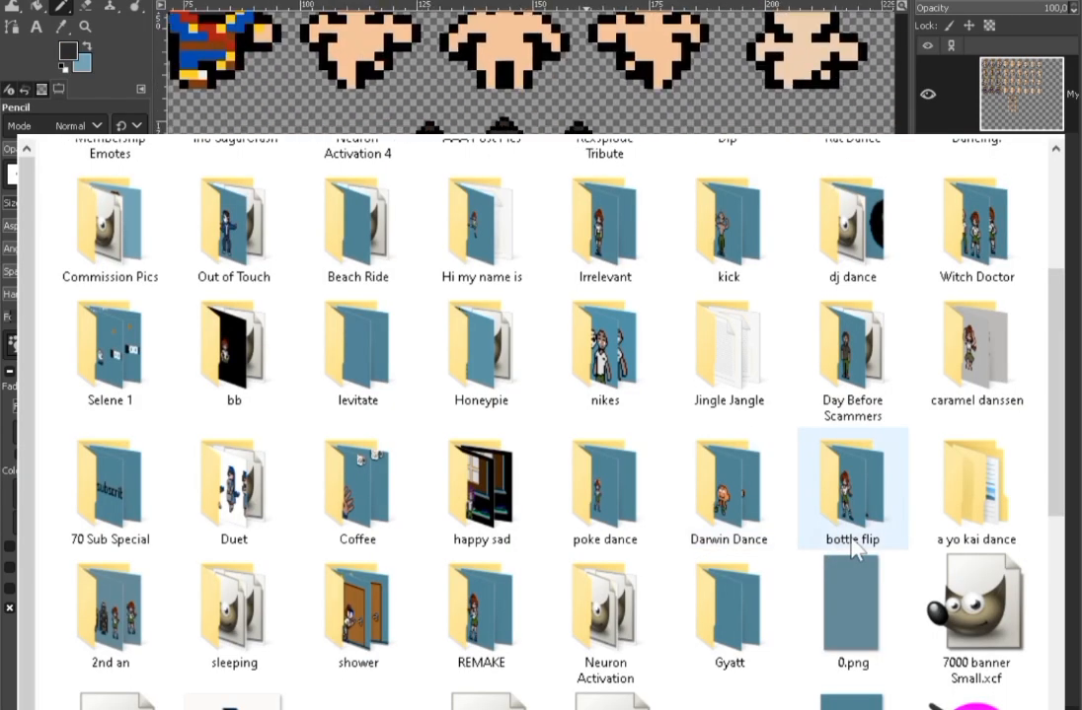
# Step: Browse the project folders in the file explorer and open "a yo kai dance"
pyautogui.click(12, 2)
pyautogui.click(67, 101)
pyautogui.scroll(4, 485, 110)
pyautogui.doubleClick(993, 510)
# Step: Copy the middle left-facing sprite's head with its ponytail and paste it as a floating selection
pyautogui.press('r')
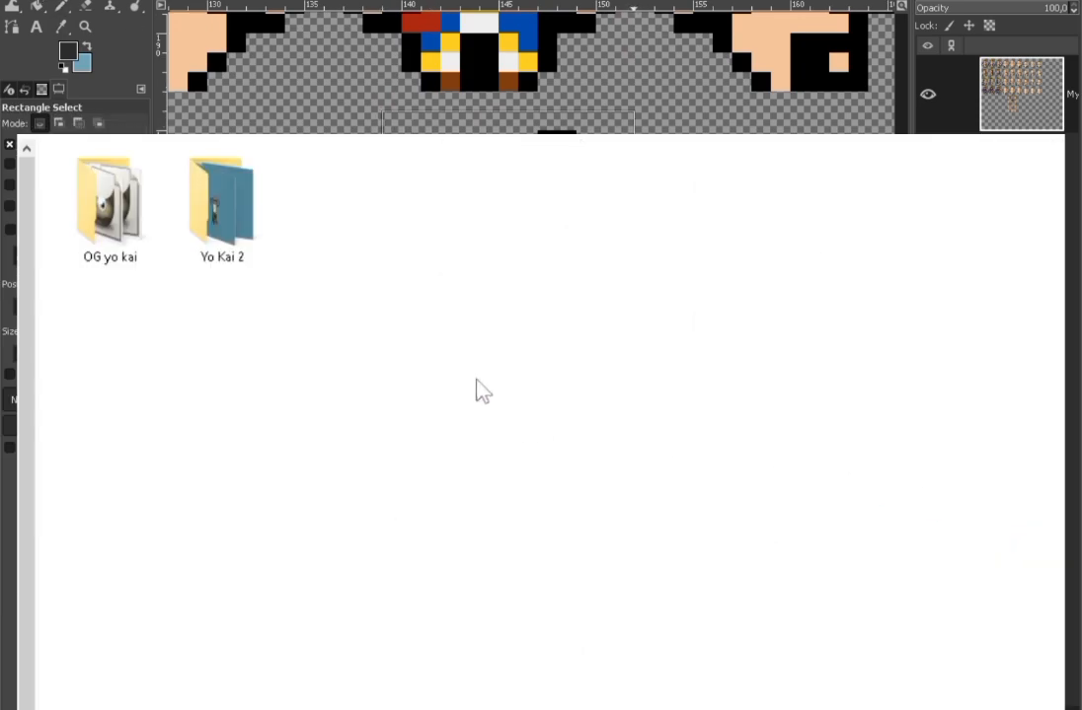
pyautogui.moveTo(382, 110); pyautogui.dragTo(633, 132)
pyautogui.hotkey('ctrl', 'c')
pyautogui.hotkey('ctrl', 'v')
pyautogui.scroll(-4, 586, 99)
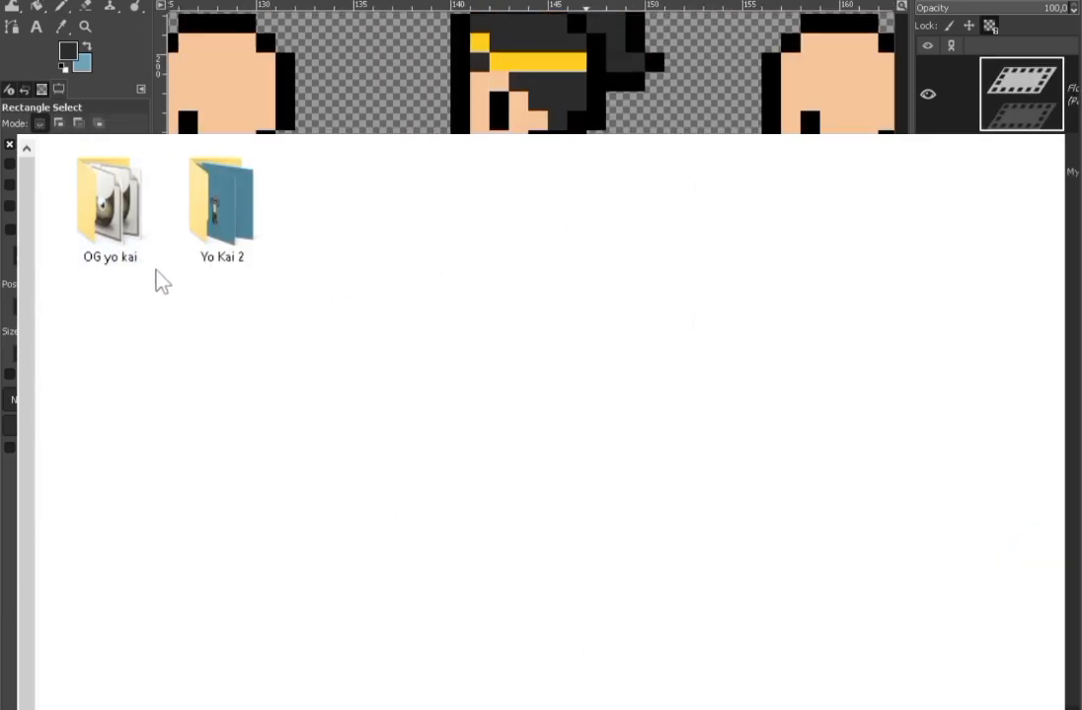
# Step: Open the "OG yo kai" folder, and place the pasted head mirrored on the middle right-facing sprite
pyautogui.click(135, 246)
pyautogui.doubleClick(140, 258)
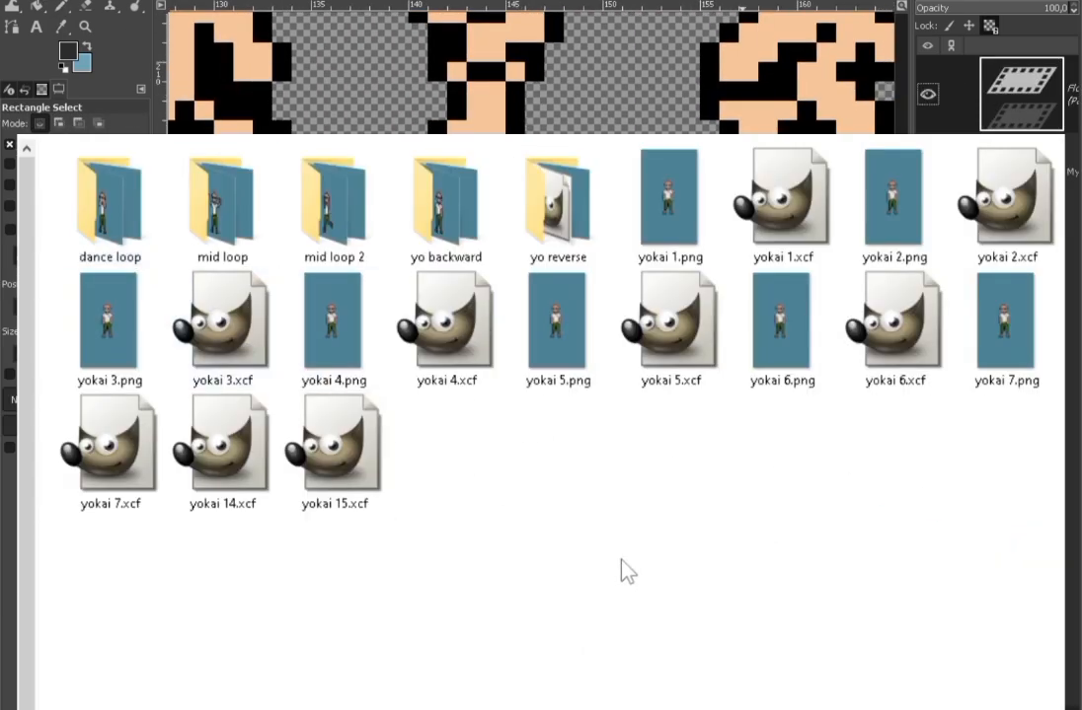
pyautogui.press('Escape')
pyautogui.scroll(-3, 528, 70)
pyautogui.scroll(5, 497, 69)
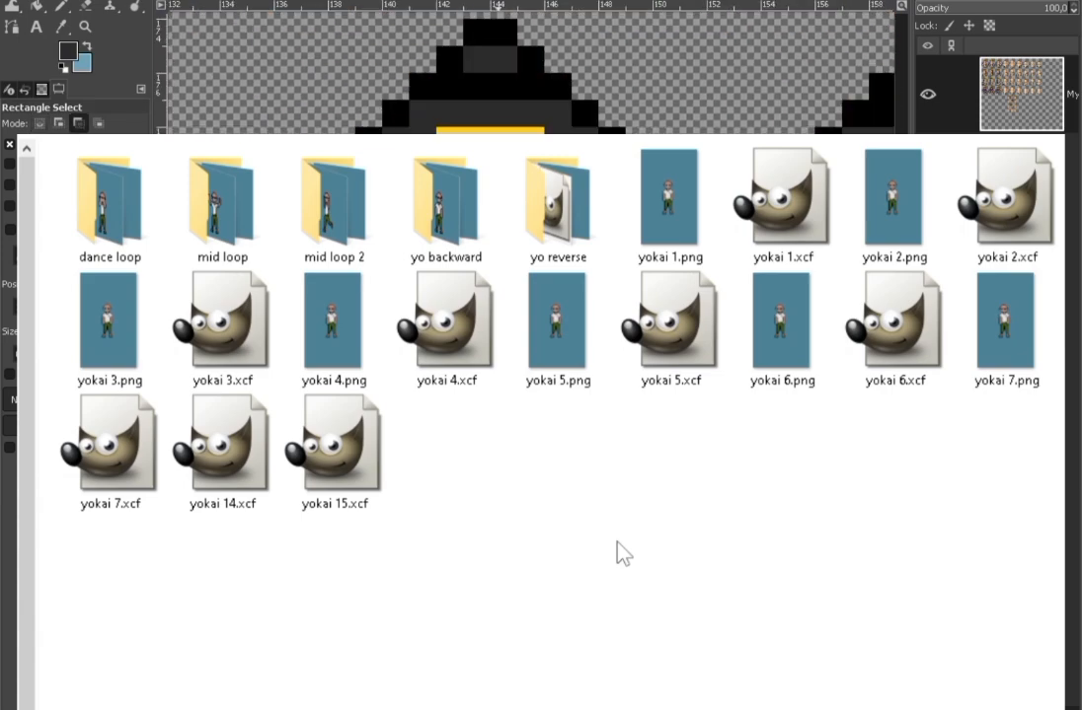
# Step: Try a red ornament in the centre of the middle front-view sprite's yellow headband
pyautogui.press('n')
pyautogui.scroll(-4, 458, 107)
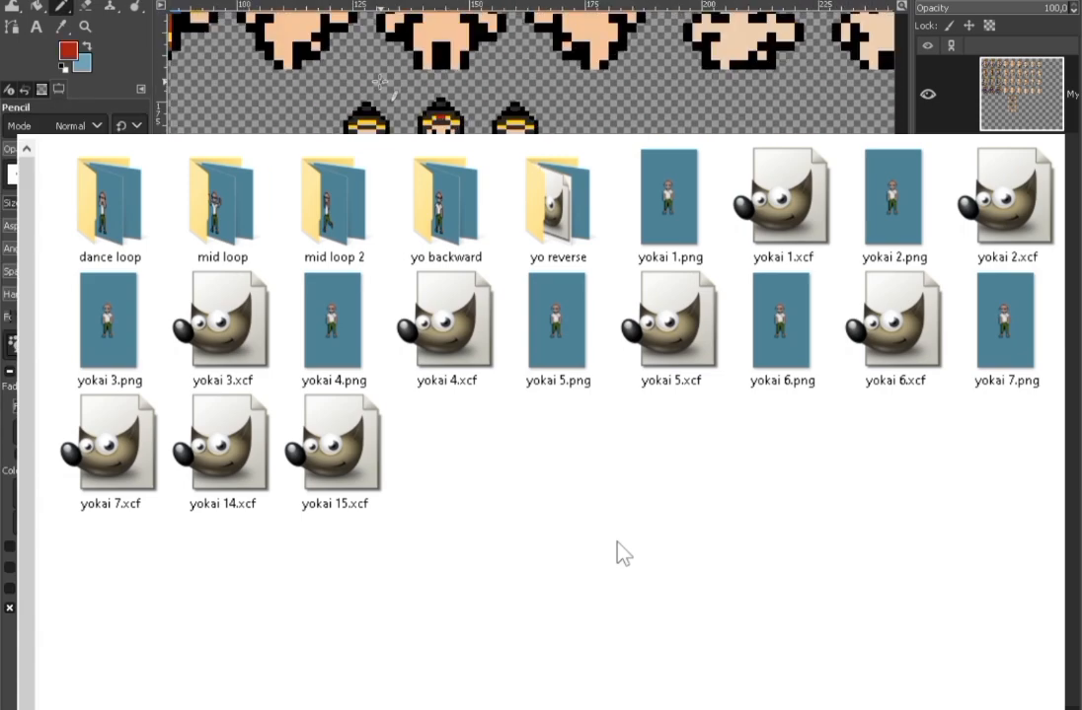
pyautogui.scroll(3, 616, 99)
pyautogui.scroll(2, 620, 99)
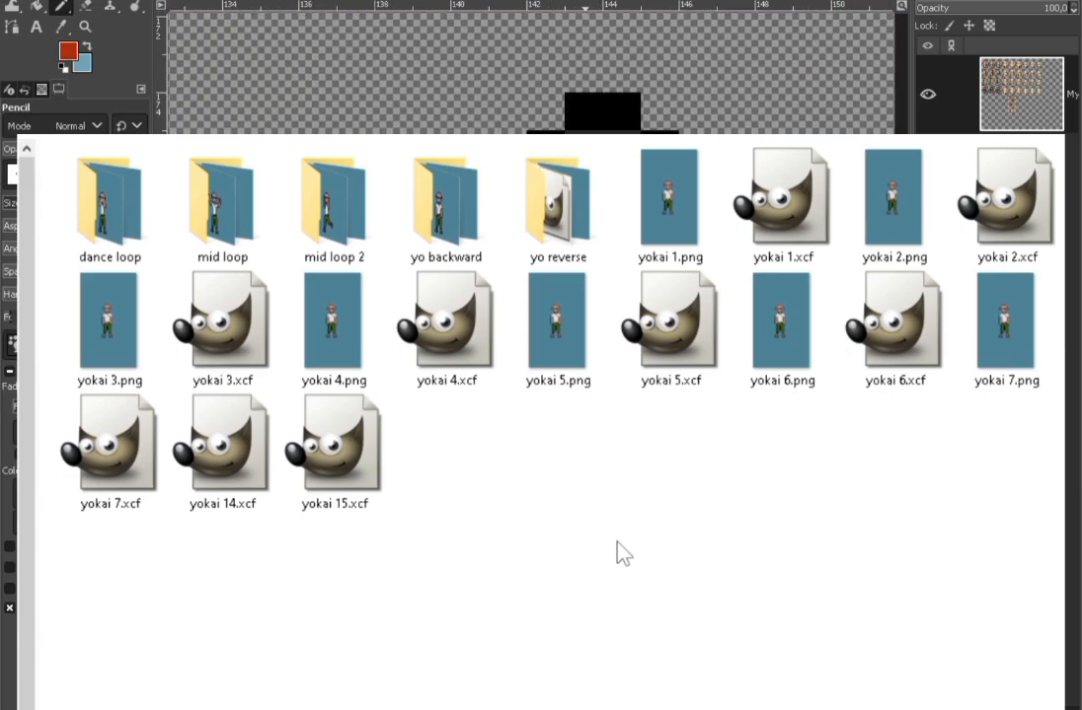
pyautogui.scroll(-4, 677, 233)
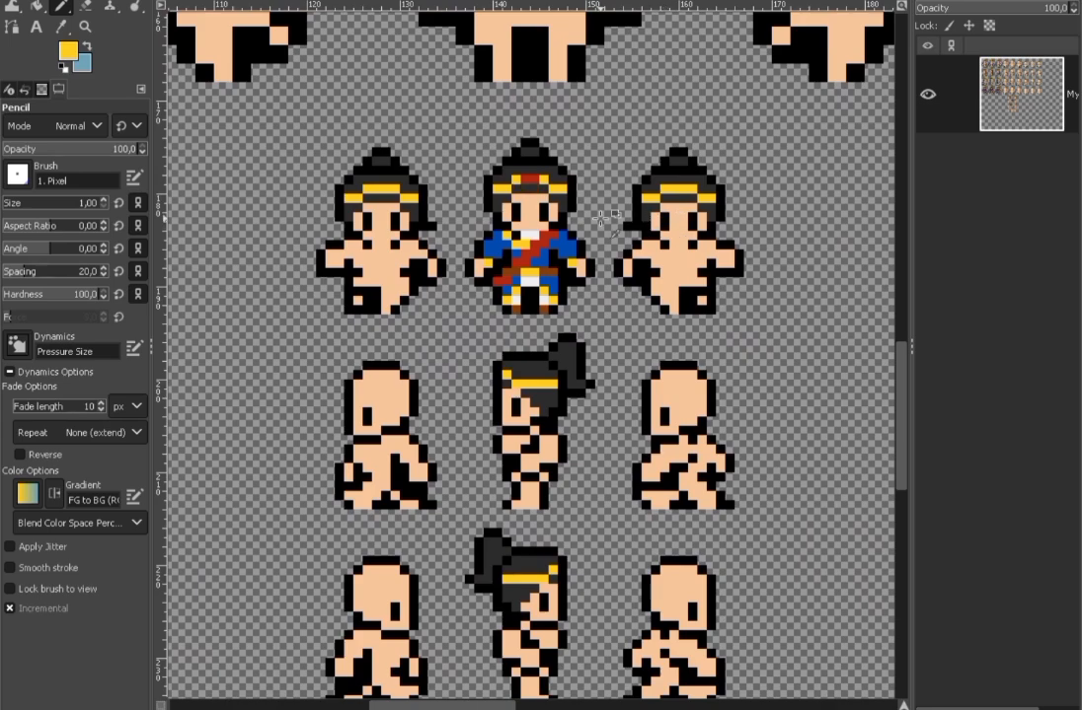
# Step: Sample the red of the middle front-view sprite's sash as the Pencil colour
pyautogui.keyDown('ctrl'); pyautogui.click(552, 233); pyautogui.keyUp('ctrl')
pyautogui.scroll(3, 553, 233)
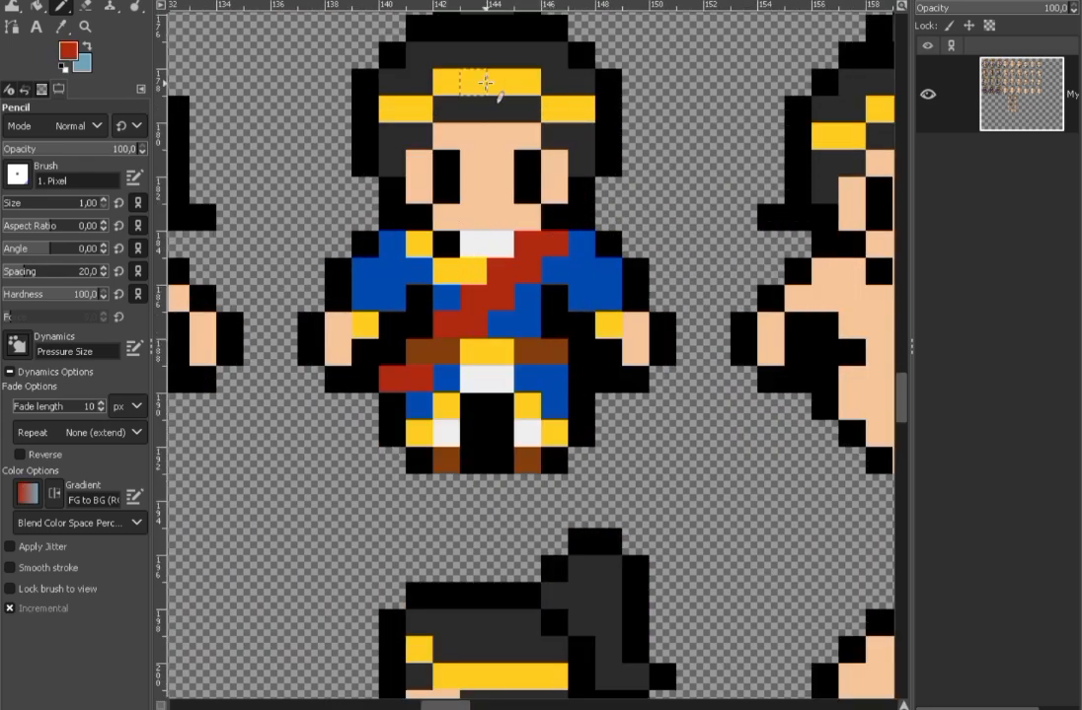
# Step: Switch to the file explorer and select the image files 16.png, 15.png and 14.png, plus the range 13.png to 2.png
pyautogui.hotkey('alt', 'Tab')
pyautogui.click(756, 352)
pyautogui.click(859, 355)
pyautogui.click(978, 360)
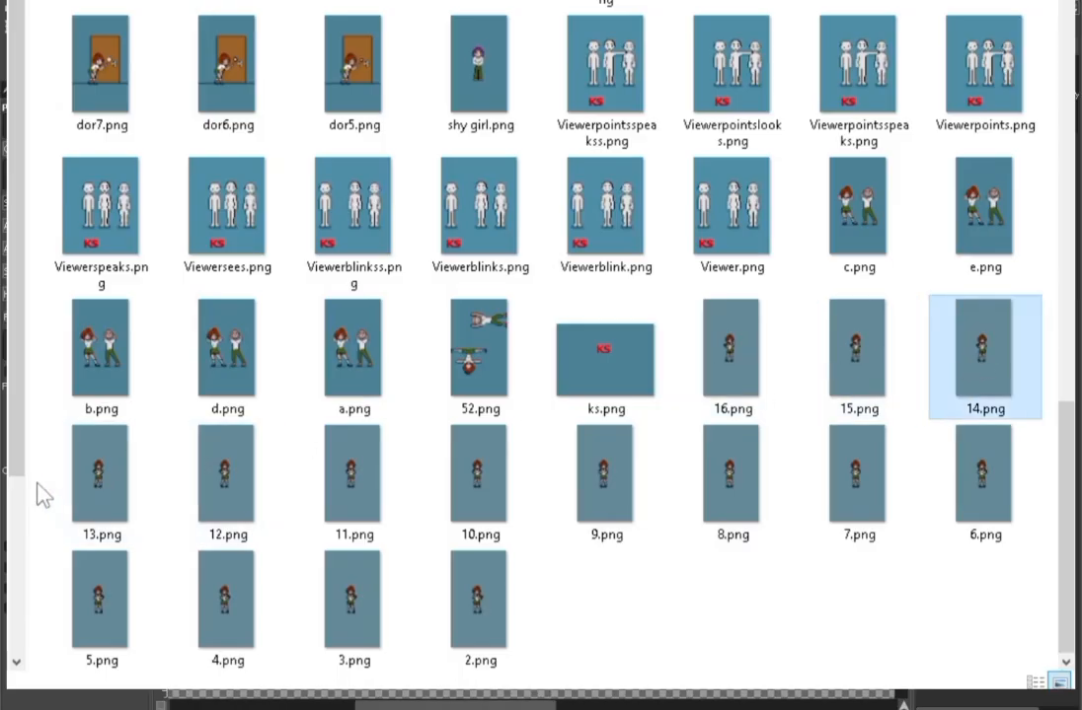
pyautogui.moveTo(37, 495); pyautogui.dragTo(1046, 661)
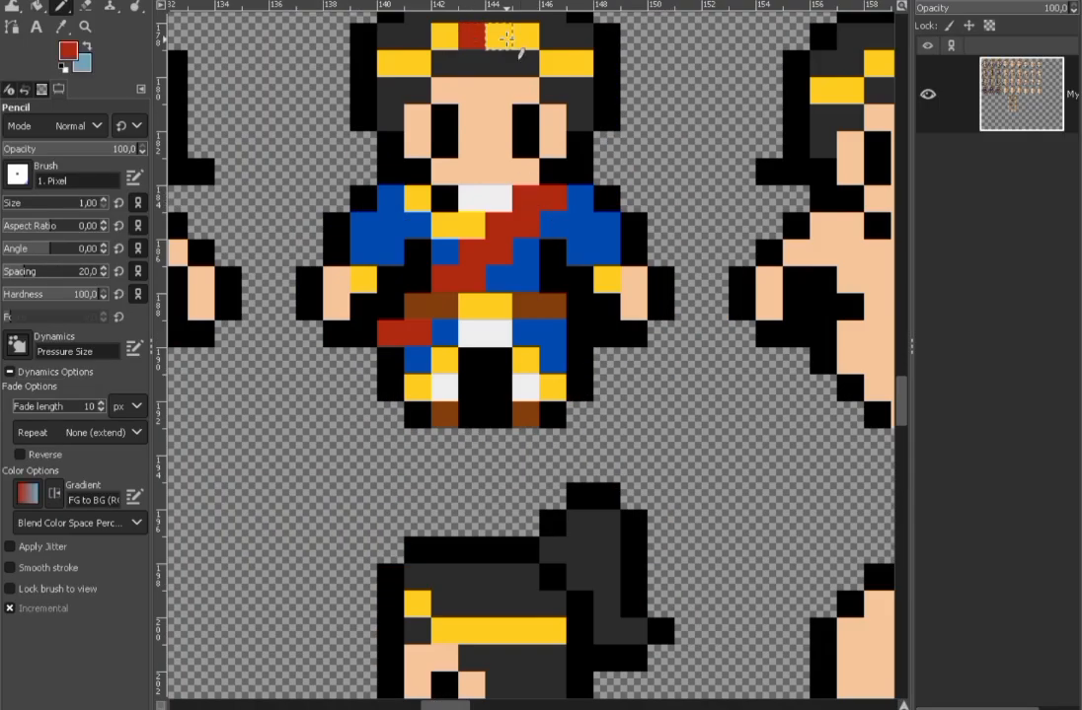
# Step: Paint red accent pixels into the yellow headband of the middle front-view sprite
pyautogui.scroll(-4, 513, 127)
pyautogui.scroll(3, 508, 100)
pyautogui.scroll(-4, 578, 164)
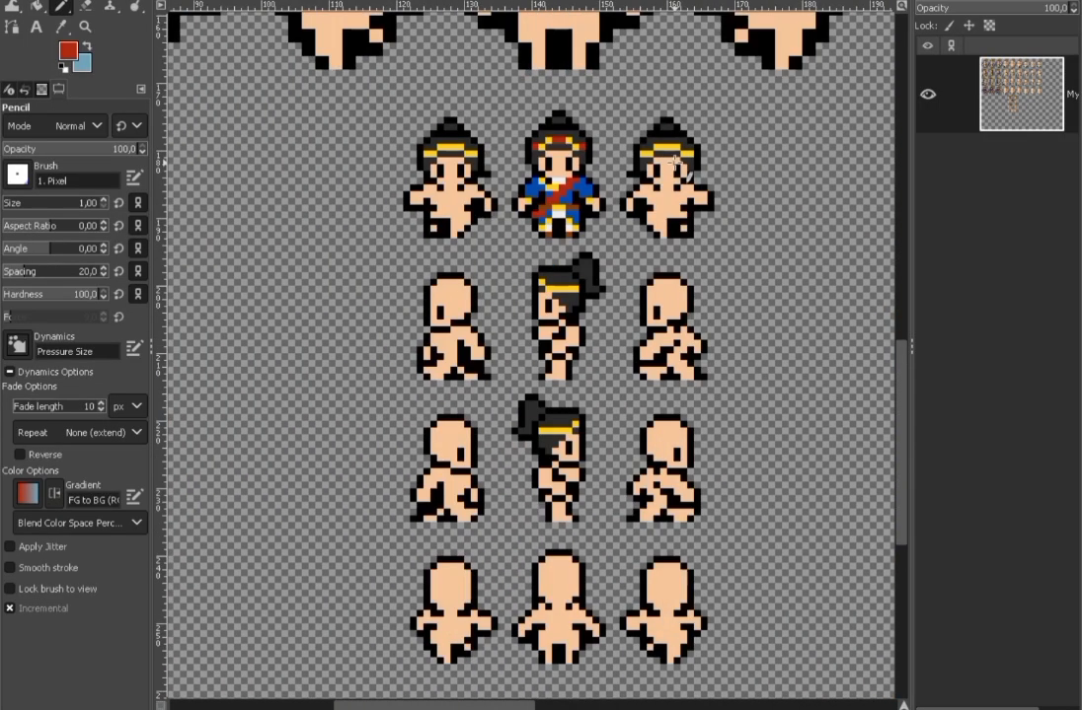
pyautogui.scroll(1, 621, 185)
pyautogui.scroll(5, 499, 552)
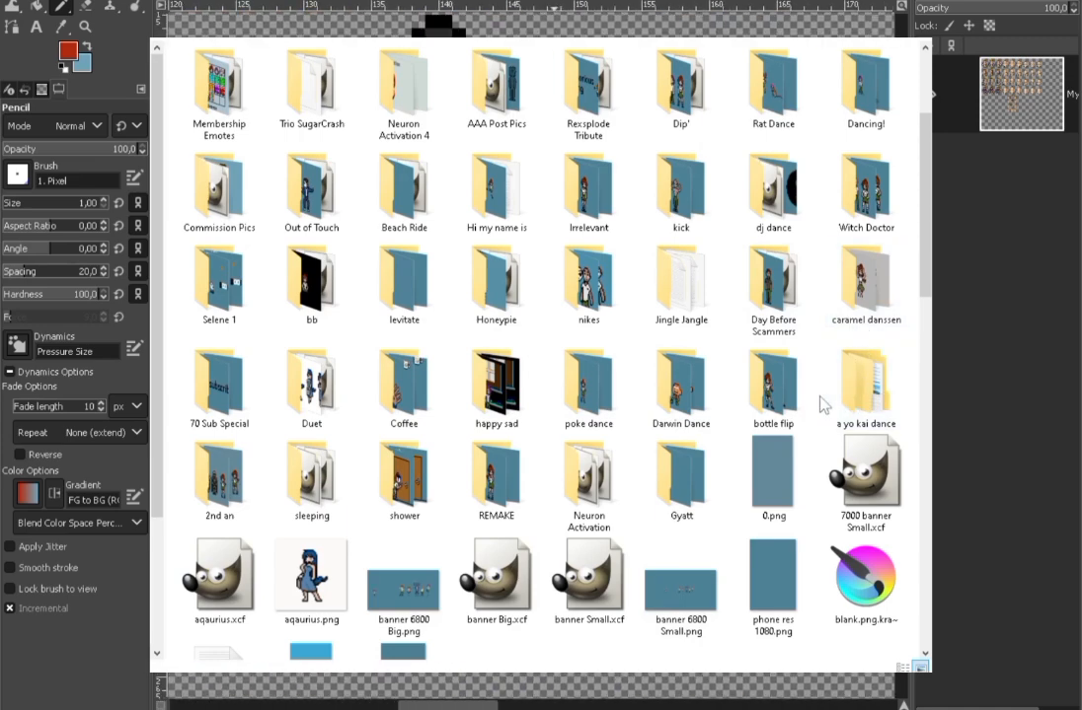
# Step: Switch to the file explorer and open the a yo kai dance folder and its OG yo kai subfolder
pyautogui.doubleClick(857, 393)
pyautogui.press('r')
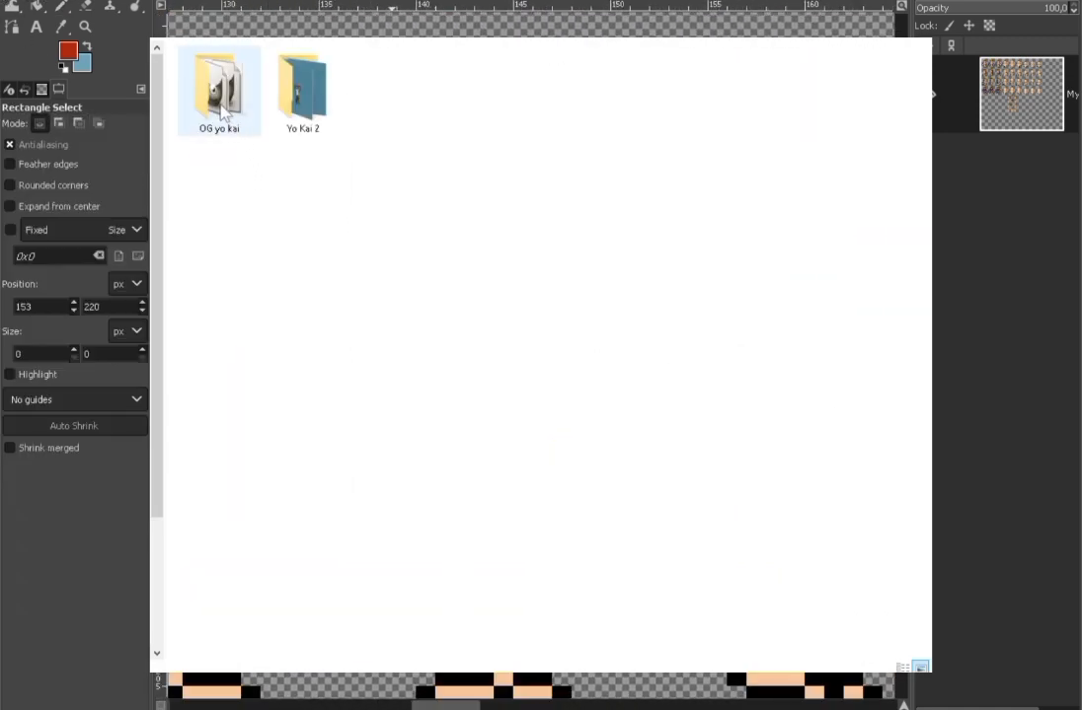
pyautogui.doubleClick(220, 105)
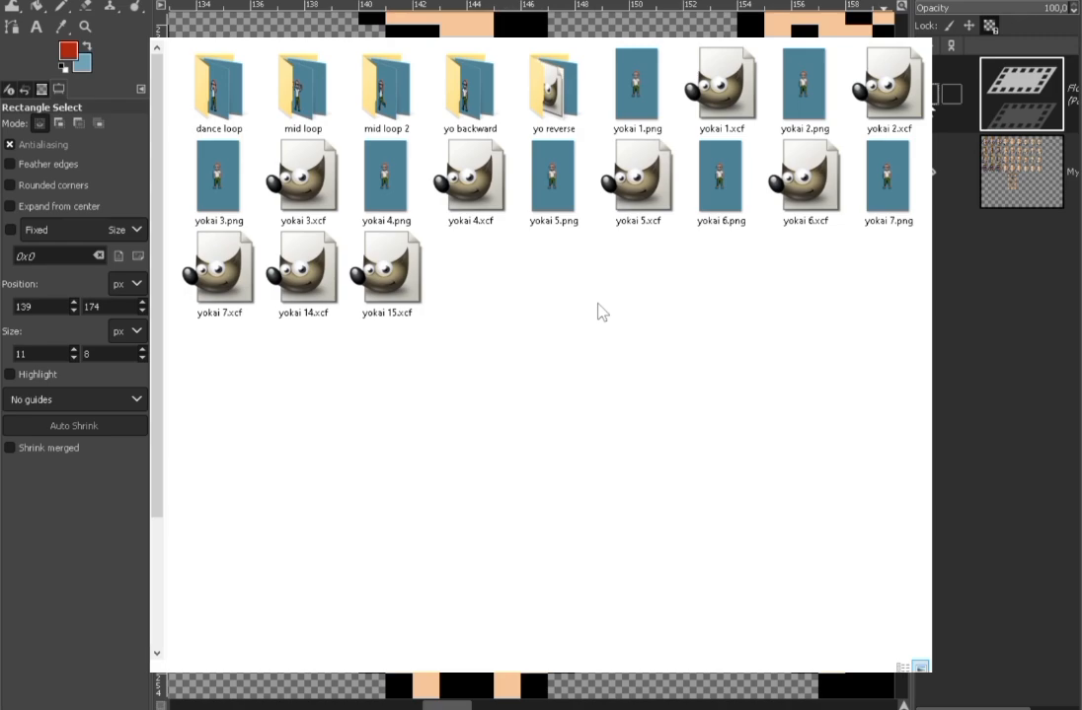
pyautogui.press('n')
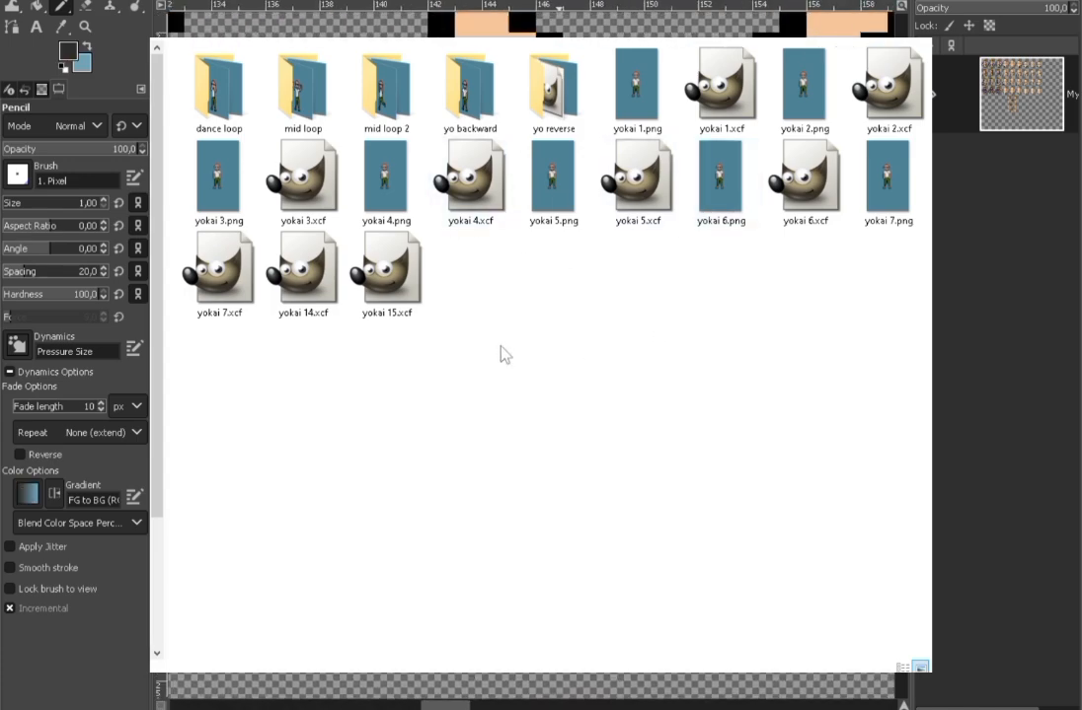
pyautogui.moveTo(220, 362); pyautogui.dragTo(755, 232)
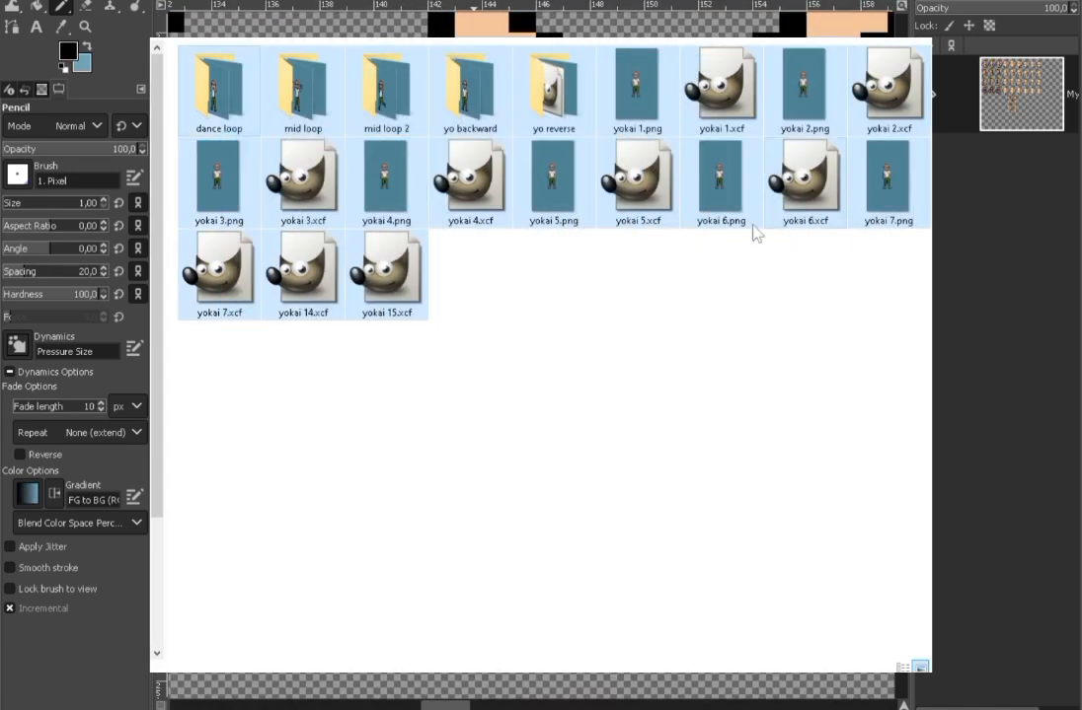
pyautogui.click(581, 282)
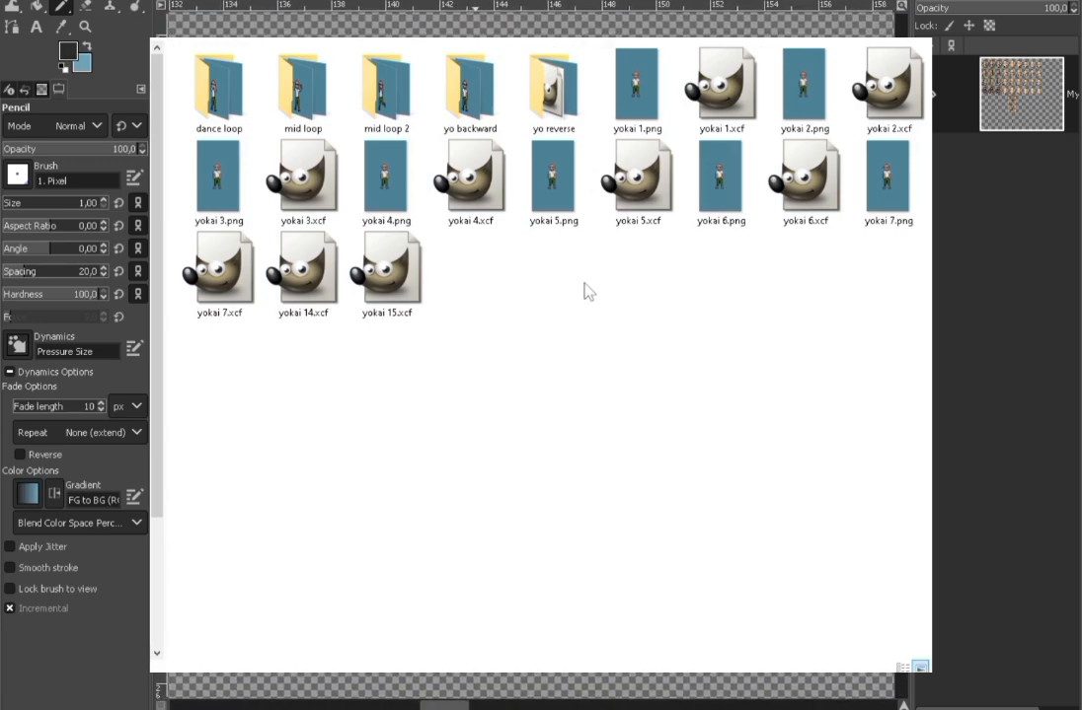
# Step: Taper the ponytail tip on the middle back-view sprite with black and dark grey pixels
pyautogui.keyDown('ctrl'); pyautogui.click(500, 285); pyautogui.keyUp('ctrl')
pyautogui.scroll(-4, 490, 311)
pyautogui.scroll(5, 496, 300)
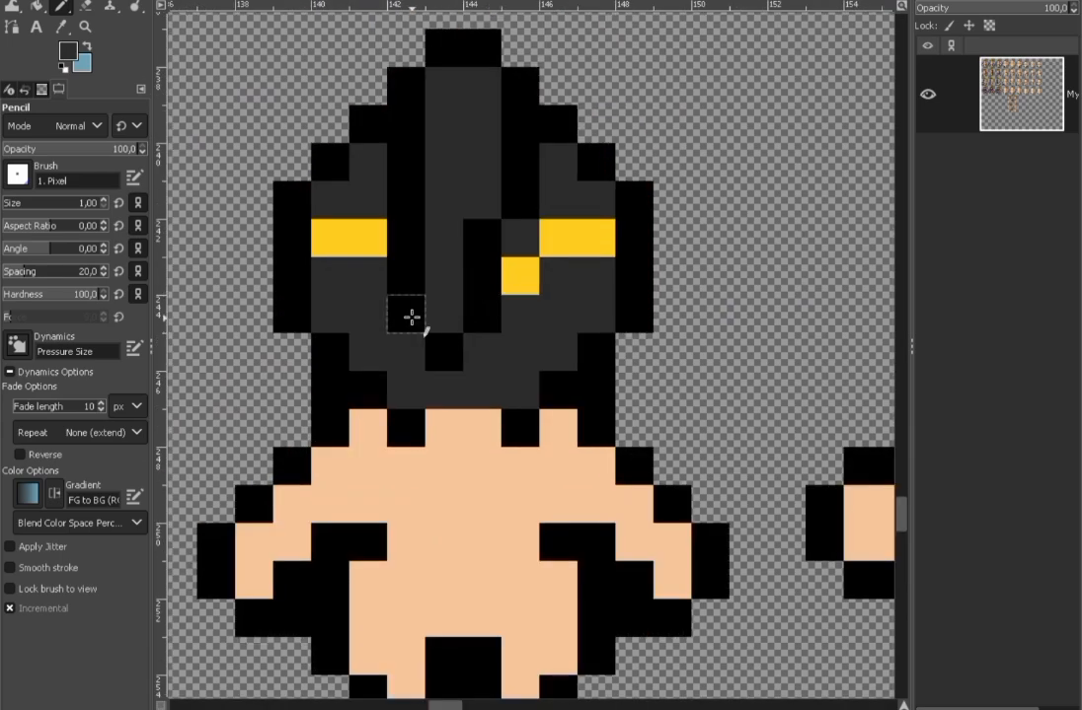
pyautogui.keyDown('ctrl'); pyautogui.click(420, 318); pyautogui.keyUp('ctrl')
pyautogui.scroll(-4, 517, 332)
pyautogui.scroll(-1, 538, 331)
pyautogui.scroll(4, 472, 301)
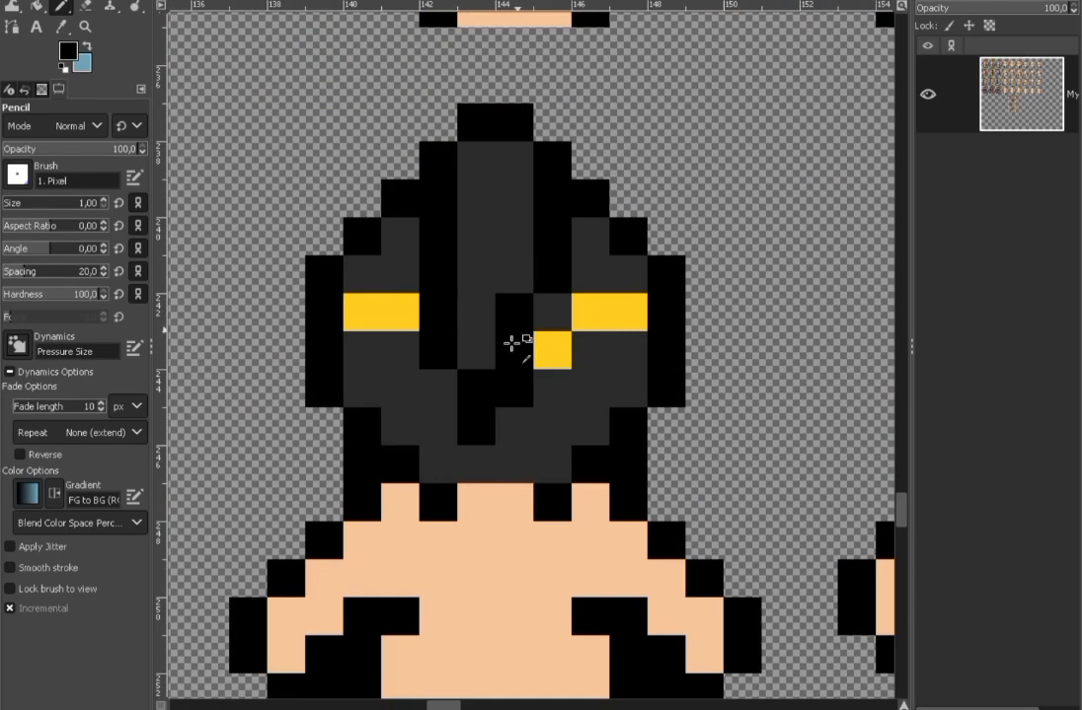
# Step: Narrow the ponytail tip on the middle back-view sprite and add a yellow headband pixel mirroring the one on its other side
pyautogui.keyDown('ctrl'); pyautogui.click(477, 349); pyautogui.keyUp('ctrl')
pyautogui.click(441, 351)
pyautogui.keyDown('ctrl'); pyautogui.click(487, 384); pyautogui.keyUp('ctrl')
pyautogui.click(478, 352)
pyautogui.keyDown('ctrl'); pyautogui.click(509, 426); pyautogui.keyUp('ctrl')
pyautogui.moveTo(479, 424); pyautogui.dragTo(521, 393)
pyautogui.scroll(-4, 531, 366)
pyautogui.scroll(4, 537, 365)
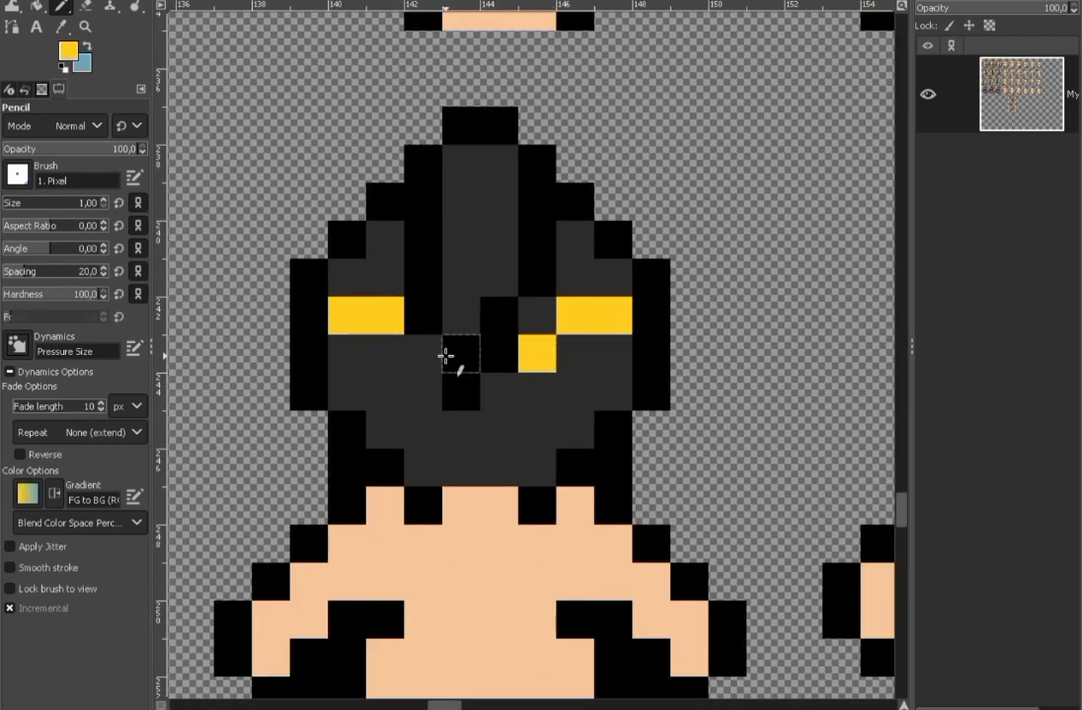
pyautogui.scroll(-5, 446, 357)
pyautogui.scroll(2, 519, 339)
pyautogui.scroll(-1, 553, 338)
pyautogui.scroll(1, 612, 337)
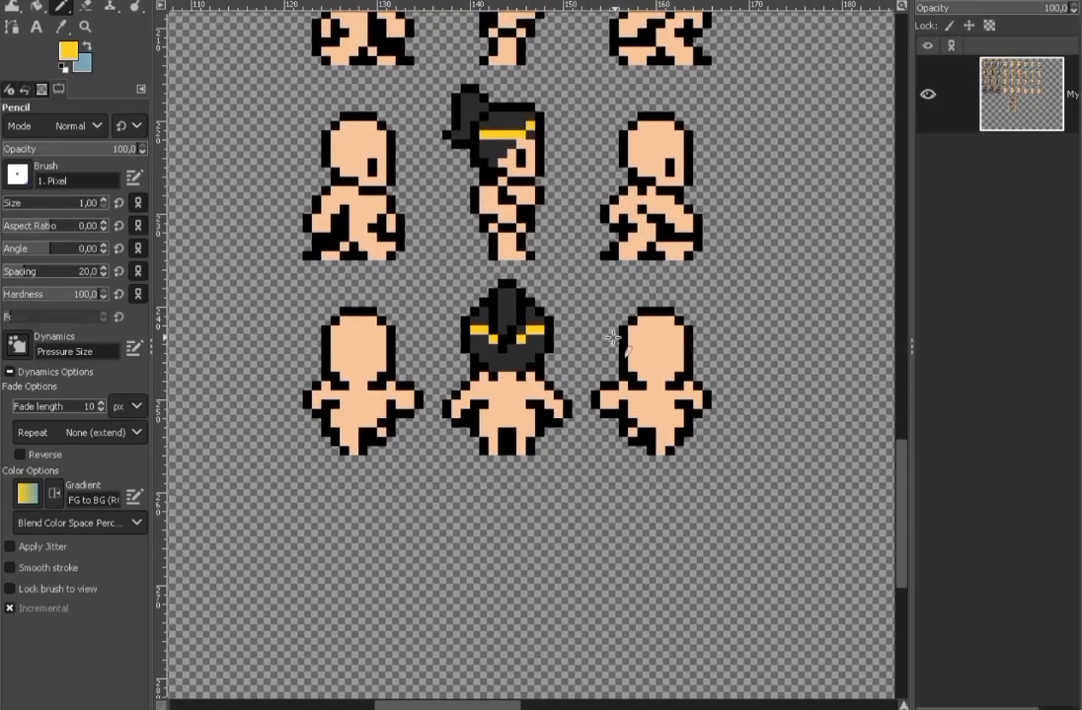
pyautogui.scroll(-3, 553, 316)
pyautogui.moveTo(553, 316); pyautogui.dragTo(533, 329)
pyautogui.click(15, 2)
pyautogui.click(96, 128)
pyautogui.scroll(2, 532, 193)
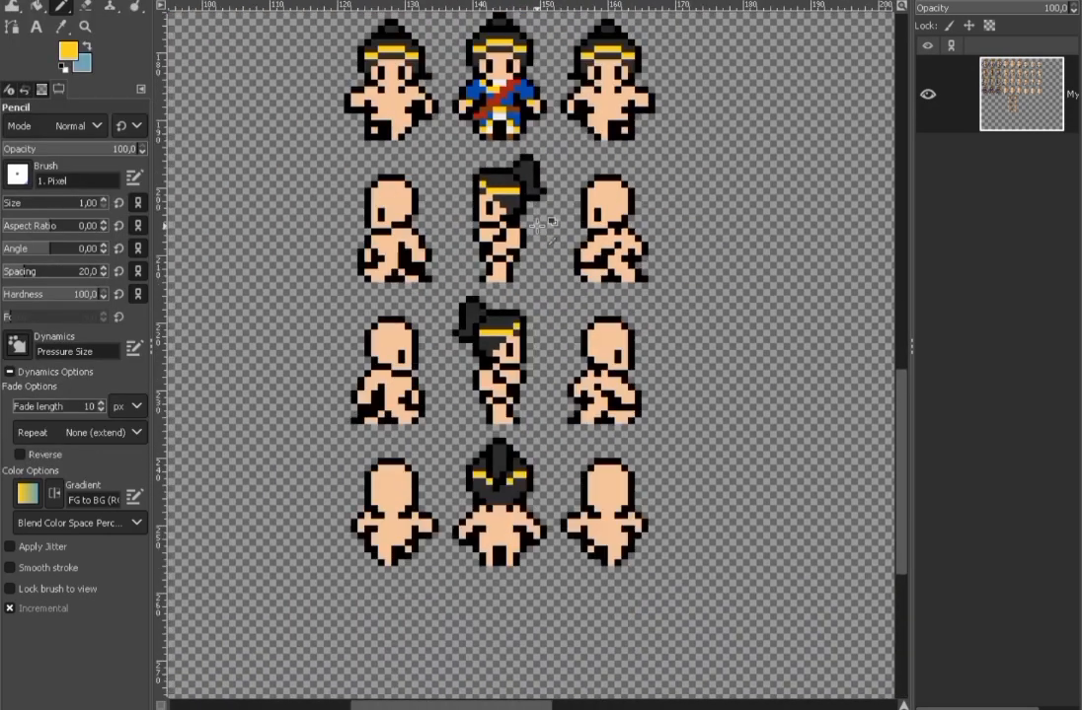
pyautogui.moveTo(681, 218)
pyautogui.mouseDown()
pyautogui.moveTo(646, 241)
pyautogui.moveTo(679, 250)
pyautogui.mouseUp()
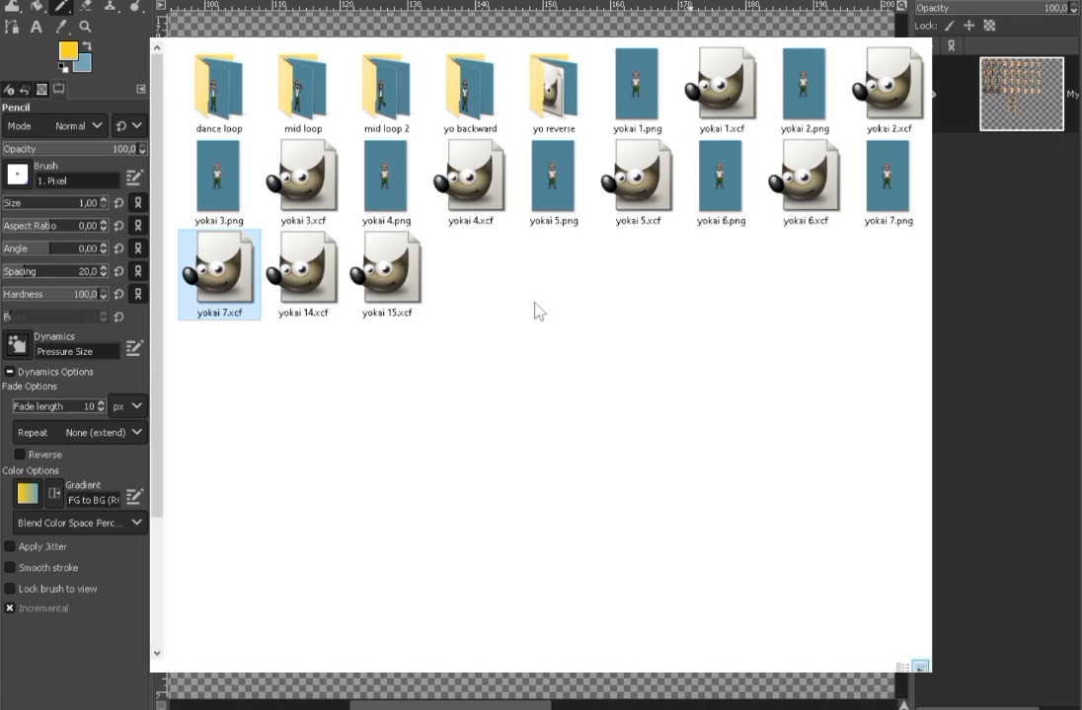
# Step: Switch to the file explorer and browse the yokai files starting from yokai 1.png
pyautogui.click(646, 87)
pyautogui.press('Right')
pyautogui.press('Right')
pyautogui.press('Right')
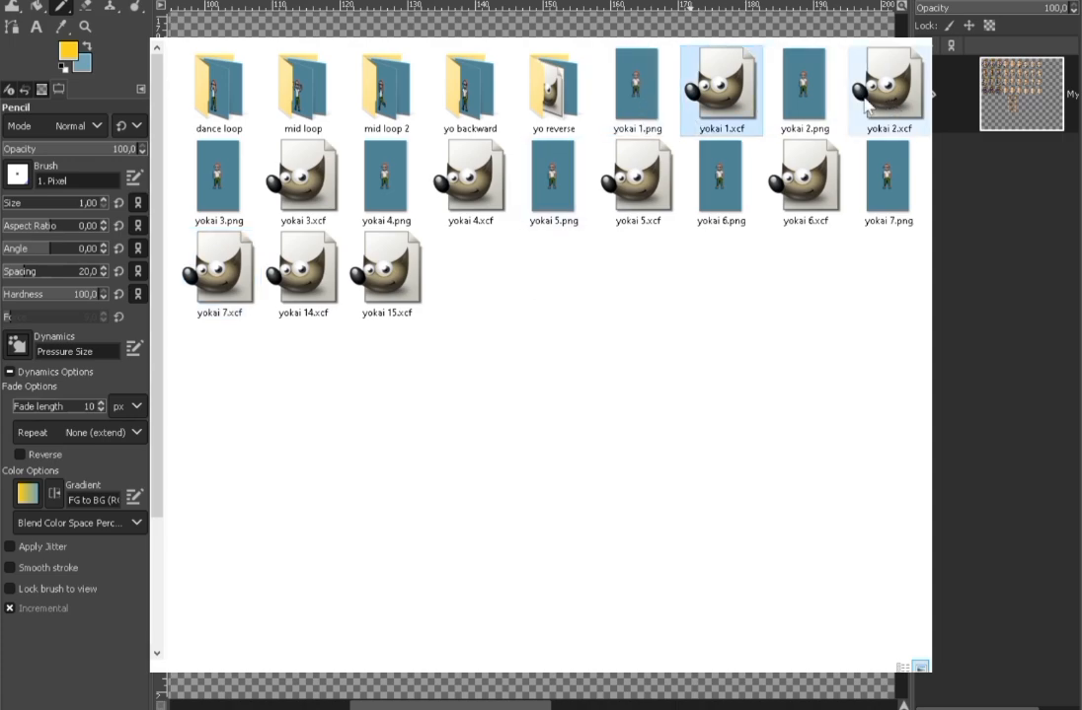
pyautogui.press('Right')
pyautogui.press('Right')
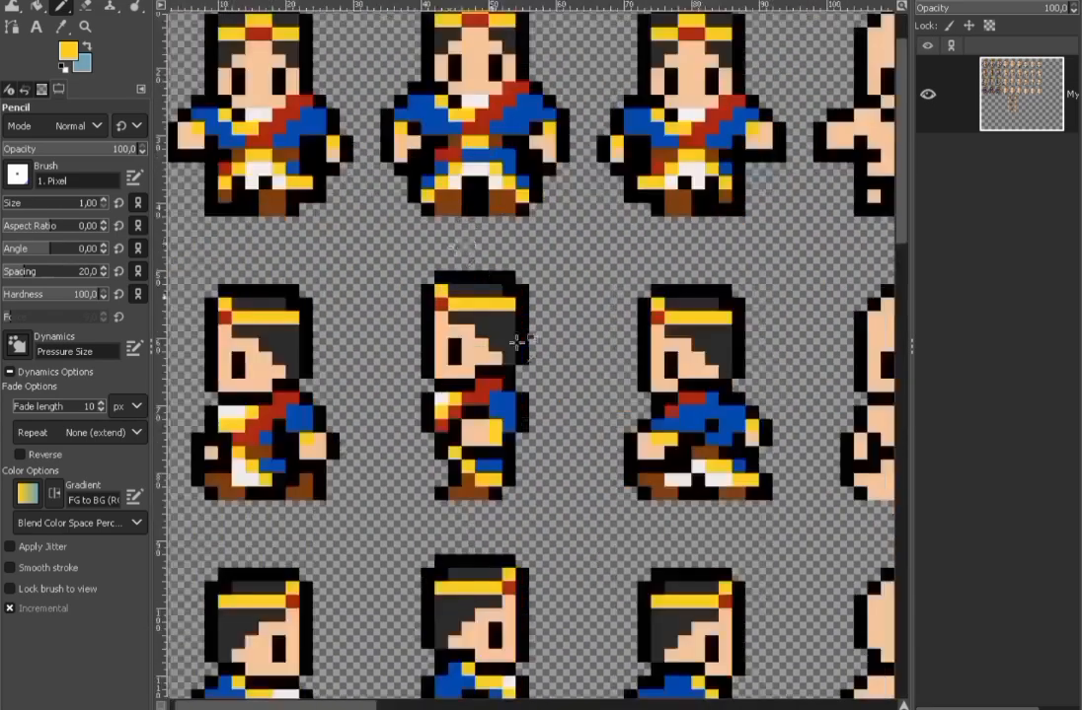
# Step: Paint the jacket and trousers of the small middle left-facing sprite blue, with a white chest pixel, following the larger dressed sprites
pyautogui.scroll(2, 508, 370)
pyautogui.moveTo(508, 370); pyautogui.dragTo(574, 237)
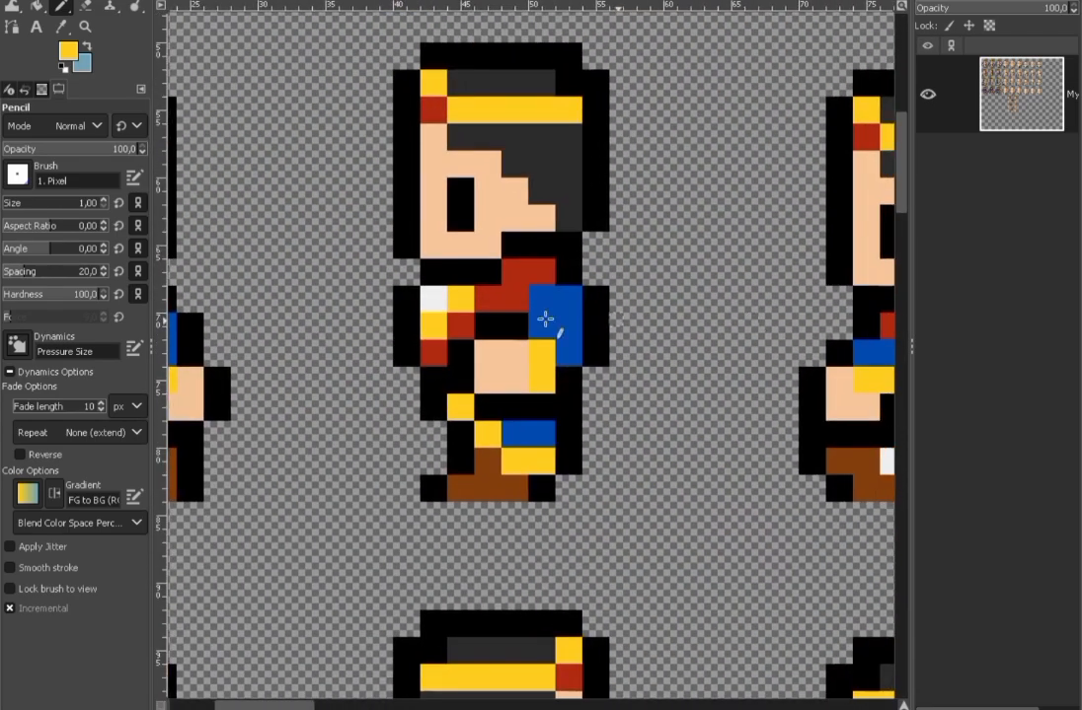
pyautogui.scroll(-6, 545, 319)
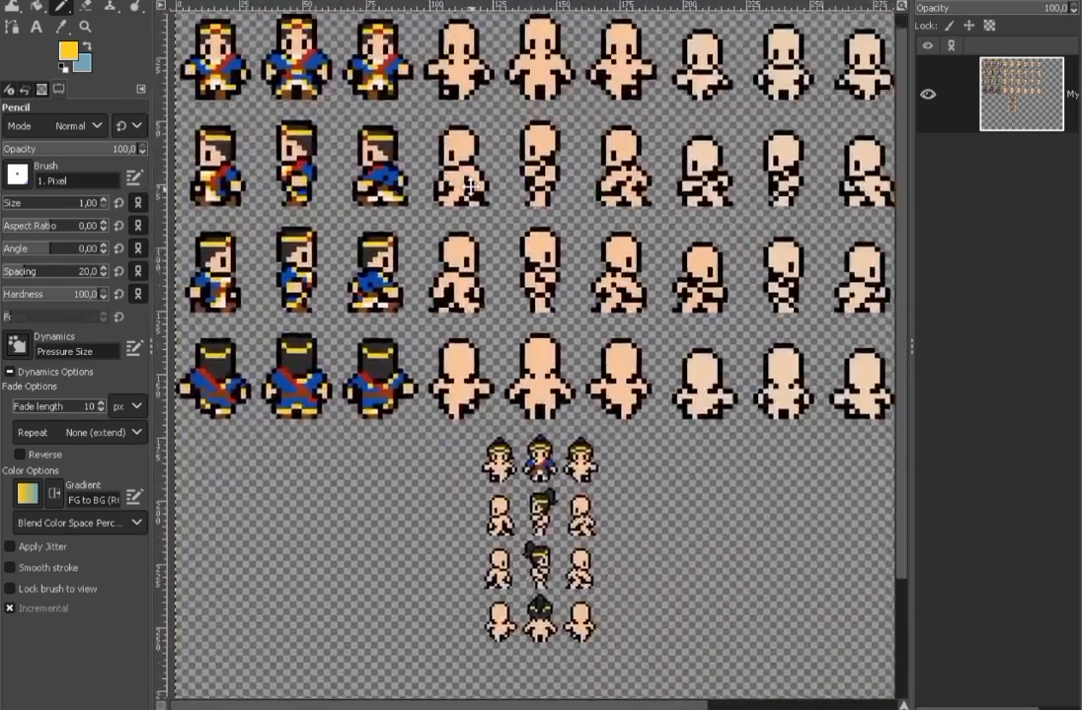
pyautogui.moveTo(469, 187); pyautogui.dragTo(500, 162)
pyautogui.scroll(4, 585, 483)
pyautogui.scroll(-3, 656, 618)
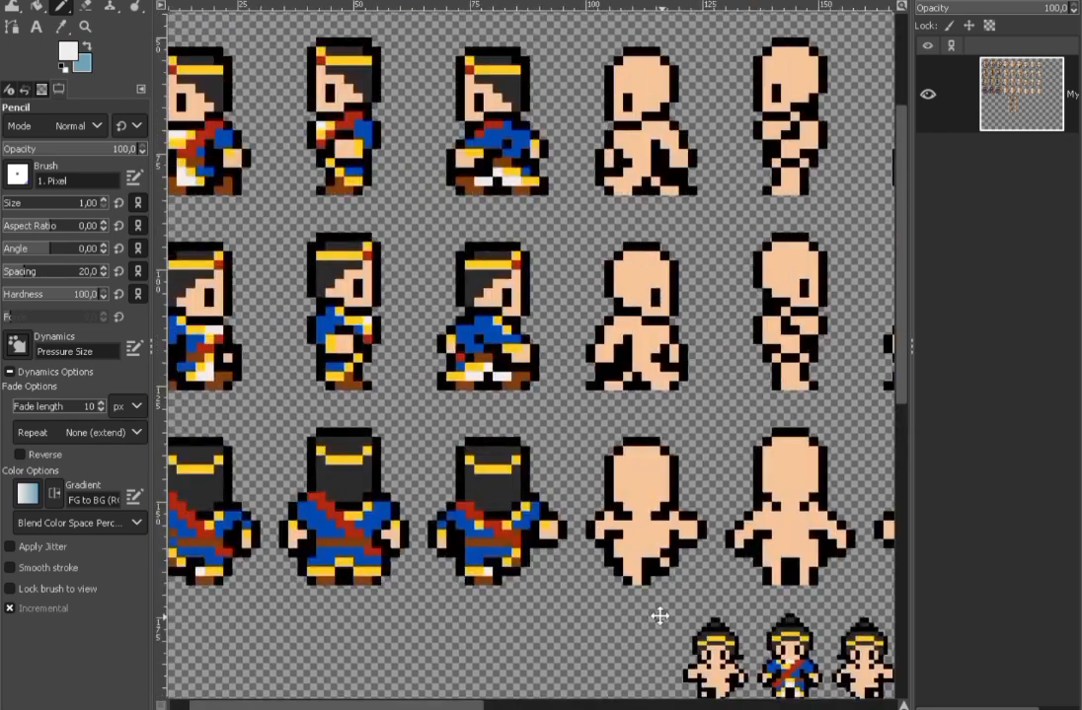
pyautogui.scroll(5, 562, 429)
pyautogui.scroll(-2, 520, 452)
pyautogui.scroll(2, 518, 131)
pyautogui.scroll(1, 504, 101)
pyautogui.keyDown('ctrl'); pyautogui.click(520, 85); pyautogui.keyUp('ctrl')
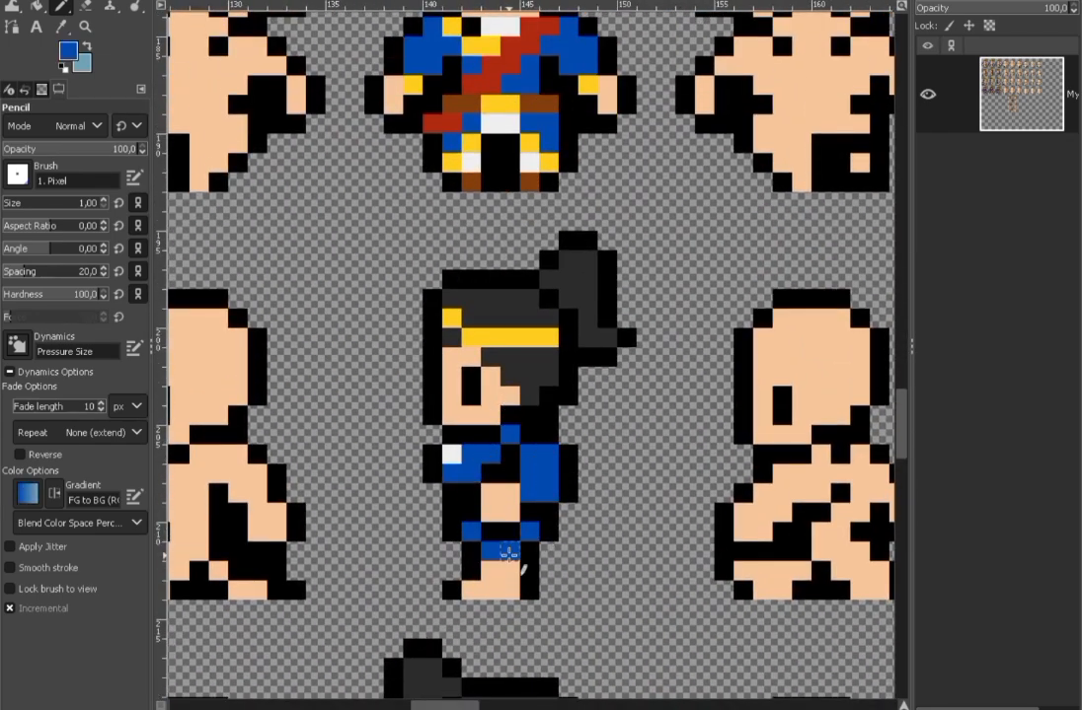
# Step: Paint brown shoes and yellow and white trouser details on the small middle left-facing sprite
pyautogui.moveTo(472, 590); pyautogui.dragTo(510, 590)
pyautogui.scroll(-1, 559, 584)
pyautogui.keyDown('ctrl'); pyautogui.click(434, 342); pyautogui.keyUp('ctrl')
pyautogui.moveTo(599, 586)
pyautogui.mouseDown()
pyautogui.moveTo(557, 441)
pyautogui.moveTo(484, 426)
pyautogui.mouseUp()
pyautogui.scroll(4, 464, 426)
pyautogui.click(466, 403)
pyautogui.keyDown('ctrl'); pyautogui.click(482, 339); pyautogui.keyUp('ctrl')
pyautogui.scroll(-3, 487, 345)
pyautogui.keyDown('ctrl'); pyautogui.click(495, 222); pyautogui.keyUp('ctrl')
pyautogui.scroll(1, 498, 443)
pyautogui.scroll(-1, 538, 428)
pyautogui.keyDown('ctrl'); pyautogui.click(480, 475); pyautogui.keyUp('ctrl')
pyautogui.scroll(1, 476, 459)
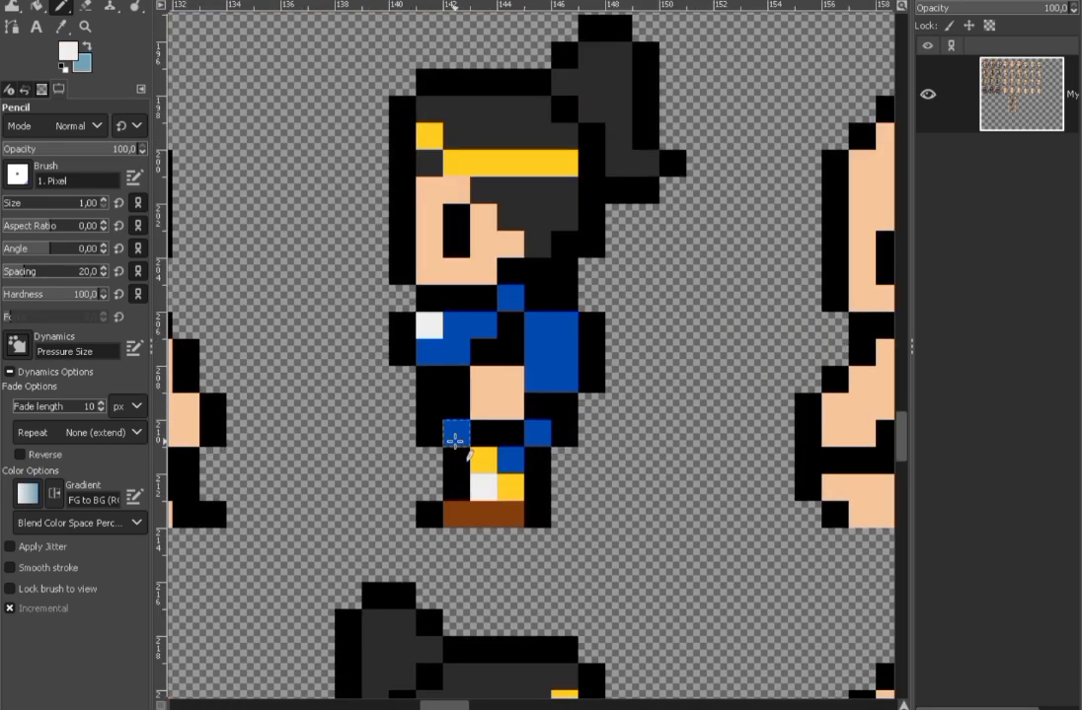
# Step: Add a white coat pixel below the arm and refine the blue, yellow and black pixels on the left-facing sprite's legs
pyautogui.click(455, 437)
pyautogui.scroll(-2, 508, 456)
pyautogui.scroll(3, 528, 462)
pyautogui.keyDown('ctrl'); pyautogui.click(526, 463); pyautogui.keyUp('ctrl')
pyautogui.click(553, 449)
pyautogui.keyDown('ctrl'); pyautogui.click(493, 444); pyautogui.keyUp('ctrl')
pyautogui.click(516, 448)
pyautogui.scroll(-2, 503, 435)
pyautogui.keyDown('ctrl'); pyautogui.click(488, 453); pyautogui.keyUp('ctrl')
pyautogui.scroll(2, 512, 444)
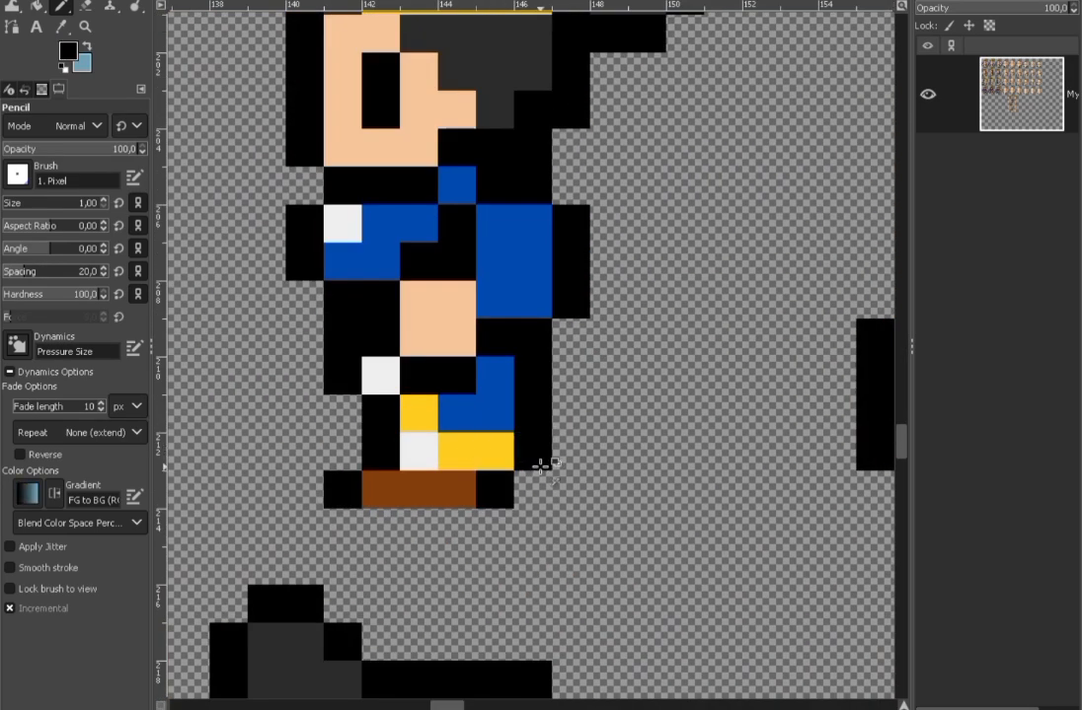
pyautogui.scroll(1, 578, 401)
pyautogui.scroll(1, 582, 326)
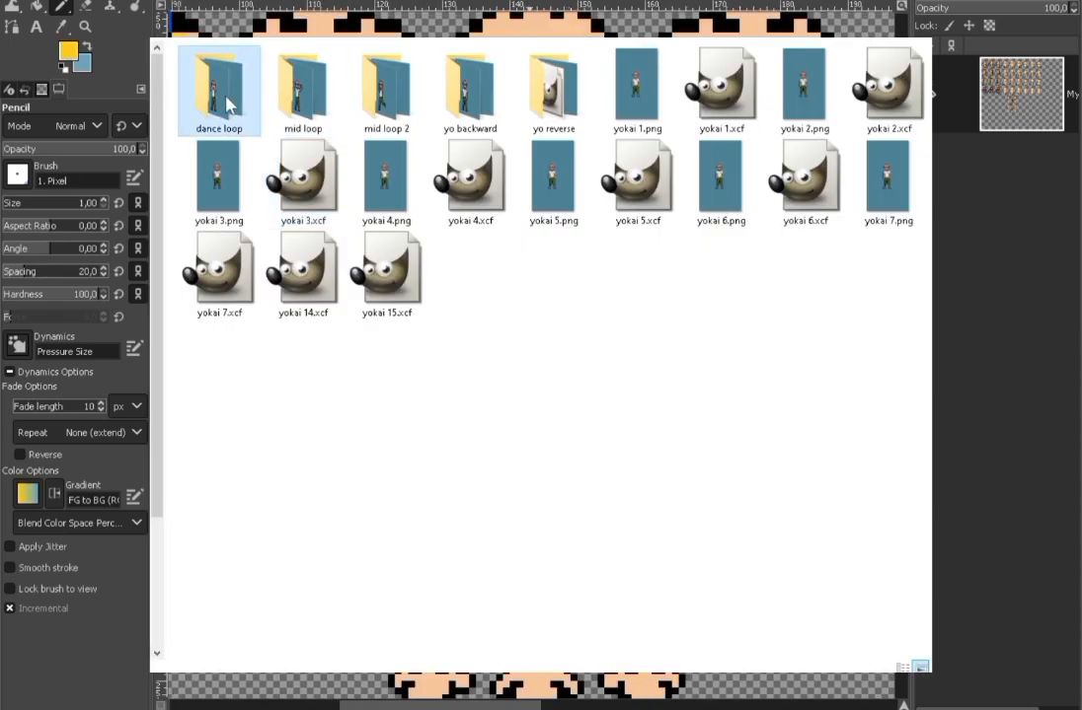
# Step: Open the dance loop folder in the file explorer
pyautogui.doubleClick(225, 99)
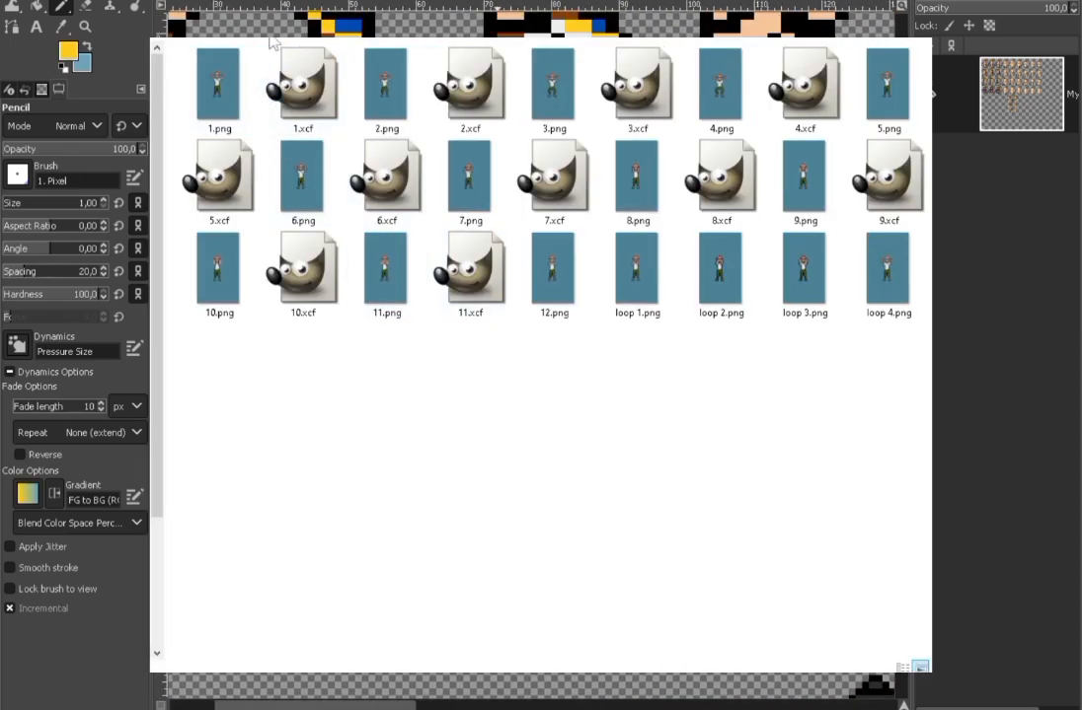
pyautogui.hotkey('alt', 'Left')
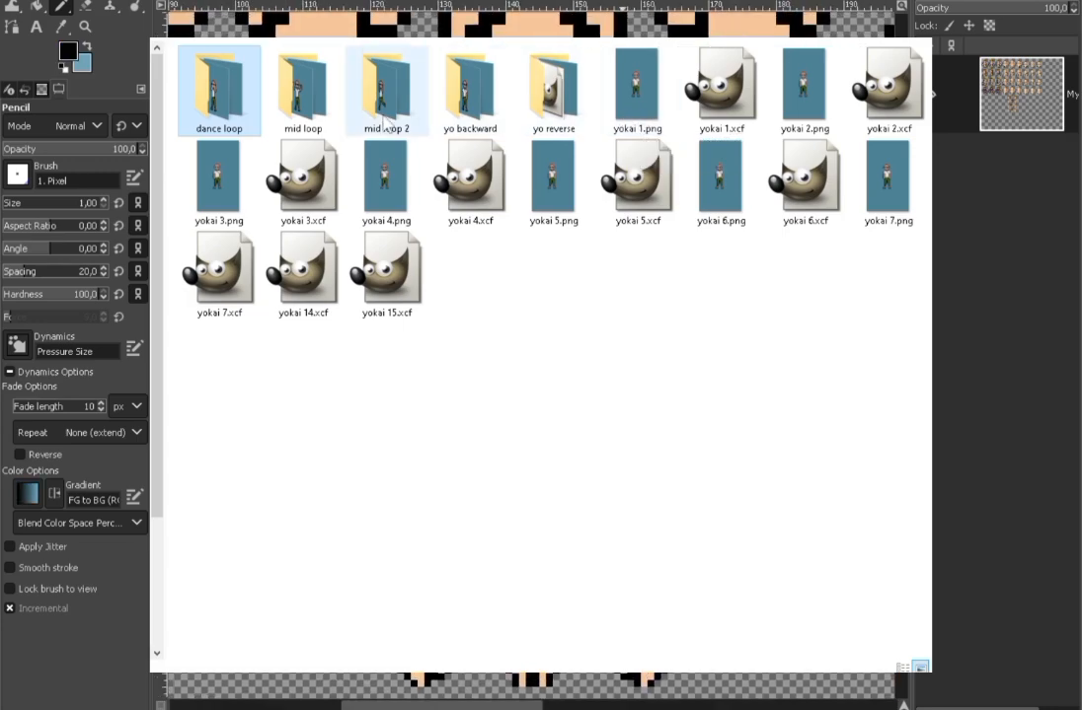
pyautogui.doubleClick(217, 98)
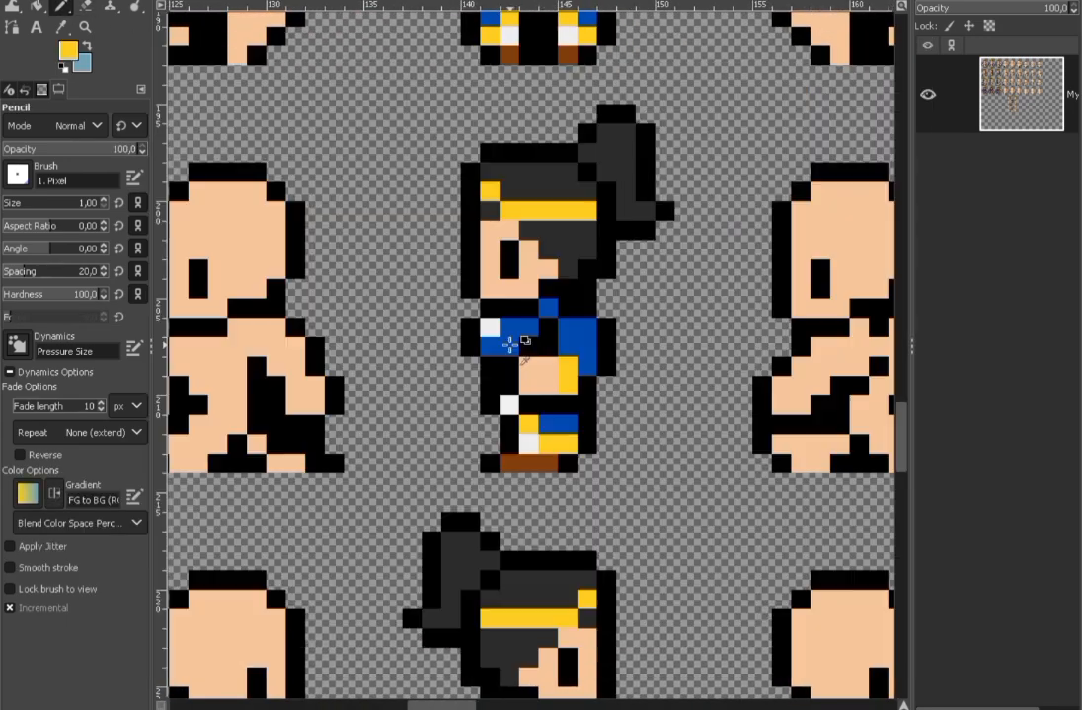
# Step: Paint the upper part of a red sash across the shoulder and chest of the small middle left-facing sprite
pyautogui.scroll(-3, 529, 352)
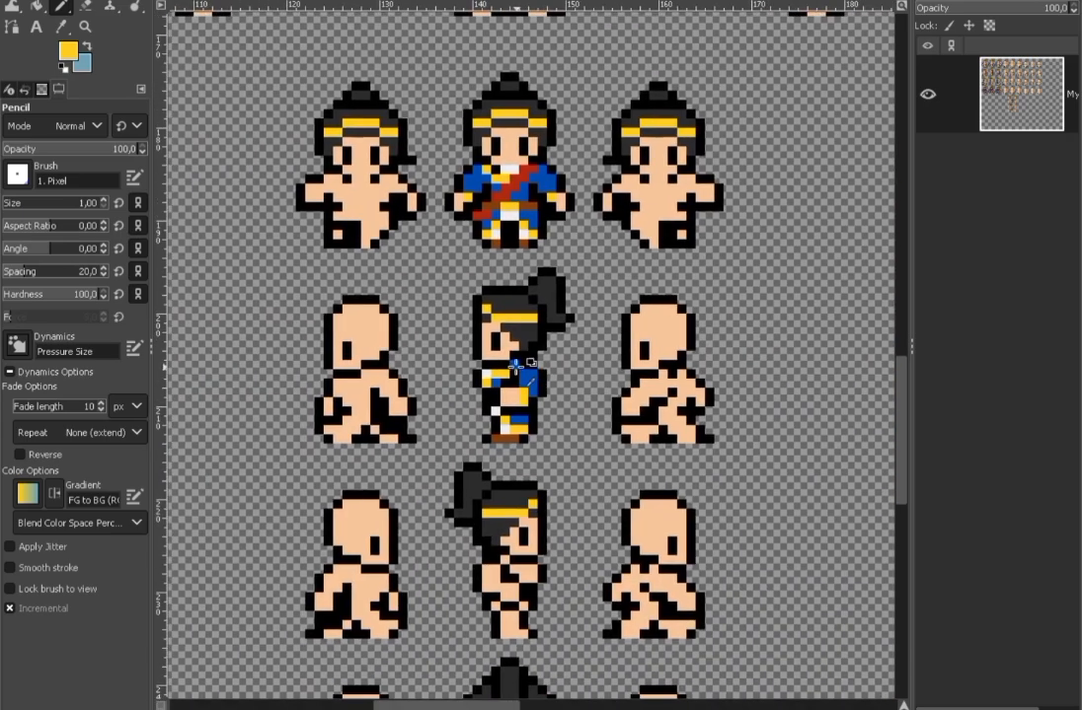
pyautogui.scroll(2, 532, 380)
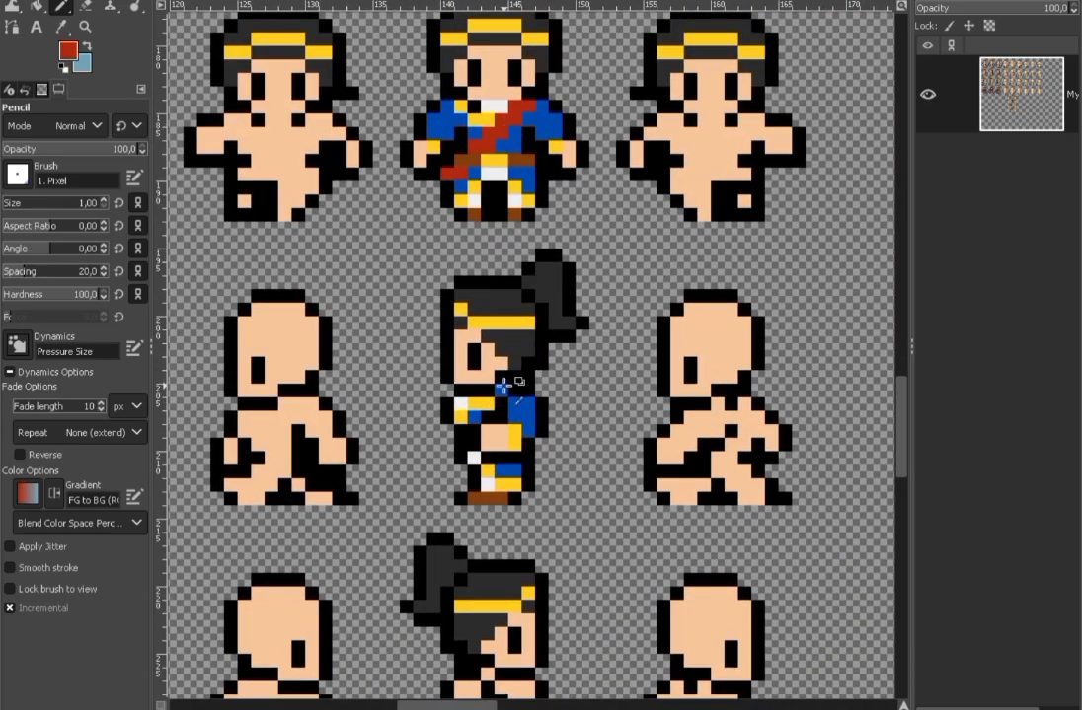
pyautogui.scroll(-2, 503, 386)
pyautogui.scroll(-2, 482, 406)
pyautogui.scroll(2, 512, 411)
pyautogui.scroll(-2, 513, 411)
pyautogui.scroll(5, 651, 472)
pyautogui.moveTo(535, 462); pyautogui.dragTo(574, 443)
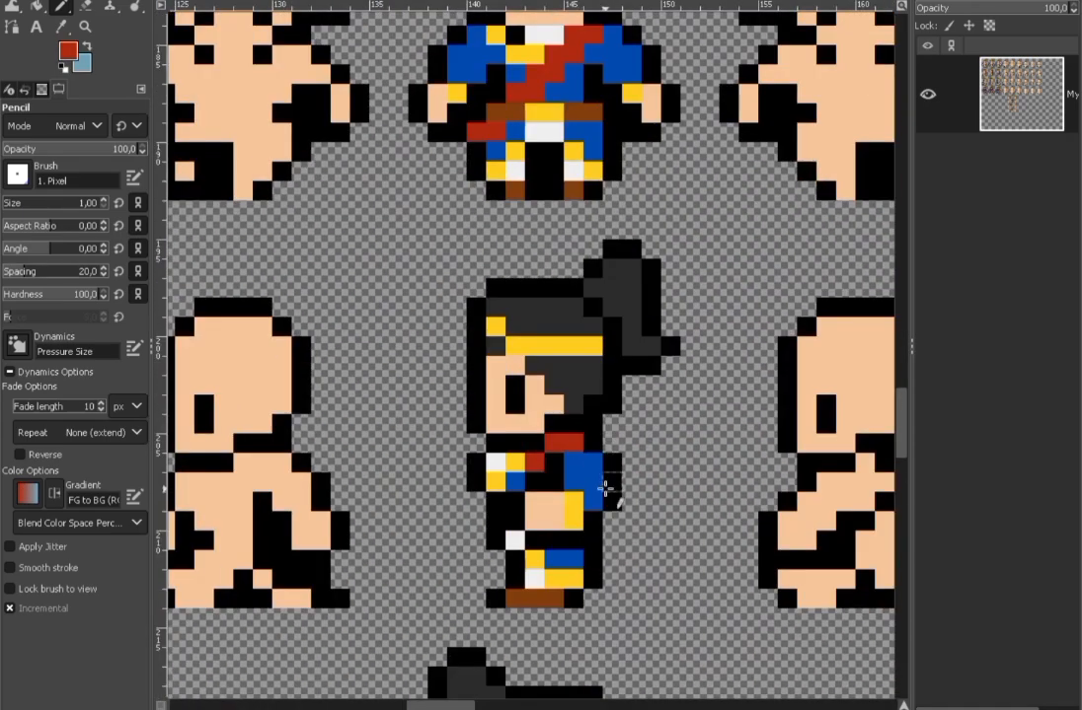
# Step: Continue the red sash down the left-facing sprite's chest and extend the blue of its shoulder up to the neck
pyautogui.scroll(1, 604, 489)
pyautogui.click(498, 483)
pyautogui.scroll(-3, 533, 509)
pyautogui.moveTo(586, 509); pyautogui.dragTo(589, 367)
pyautogui.keyDown('ctrl'); pyautogui.click(549, 367); pyautogui.keyUp('ctrl')
pyautogui.scroll(1, 543, 390)
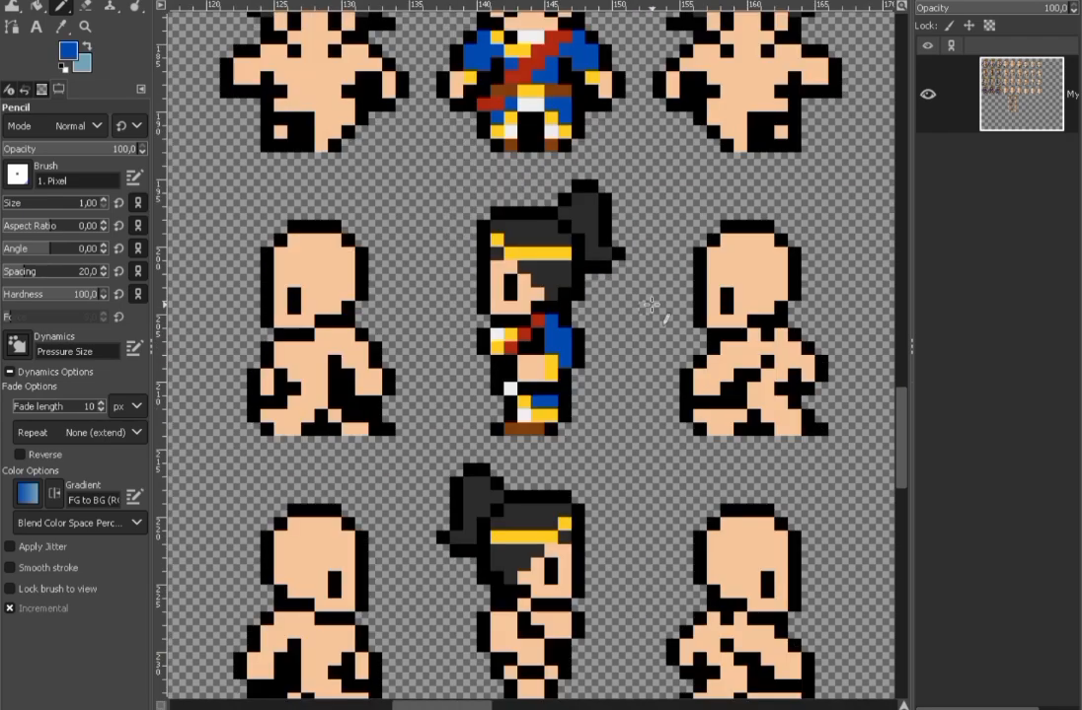
pyautogui.moveTo(651, 304); pyautogui.dragTo(590, 382)
pyautogui.scroll(-2, 512, 415)
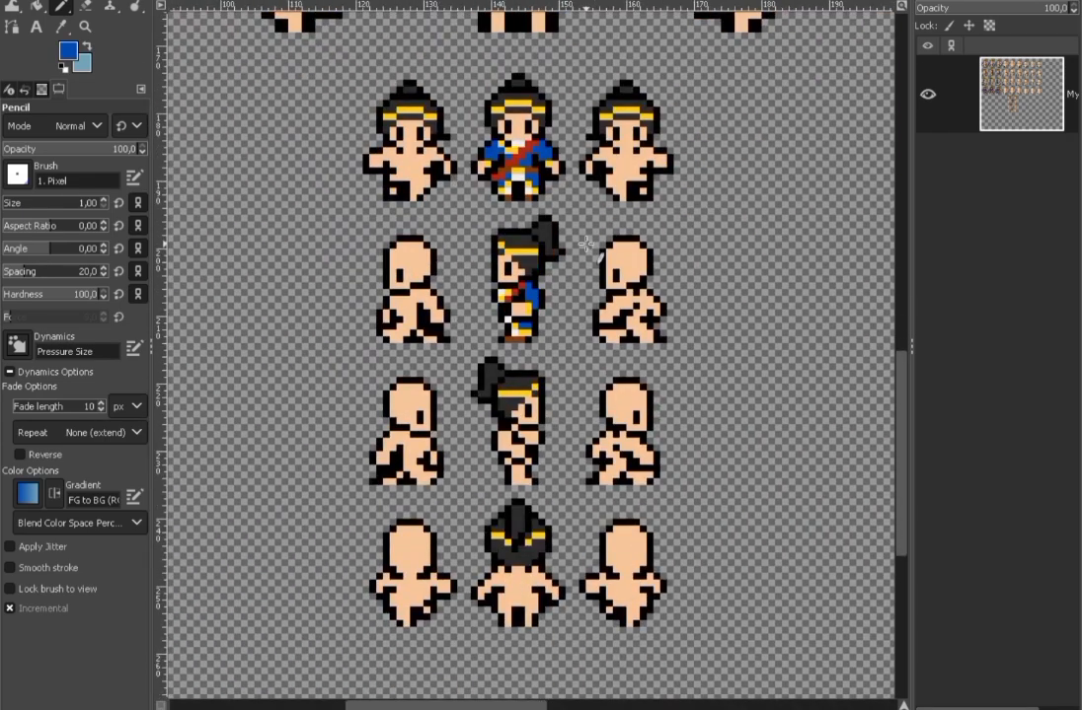
pyautogui.rightClick(587, 250)
pyautogui.press('Escape')
pyautogui.scroll(2, 613, 246)
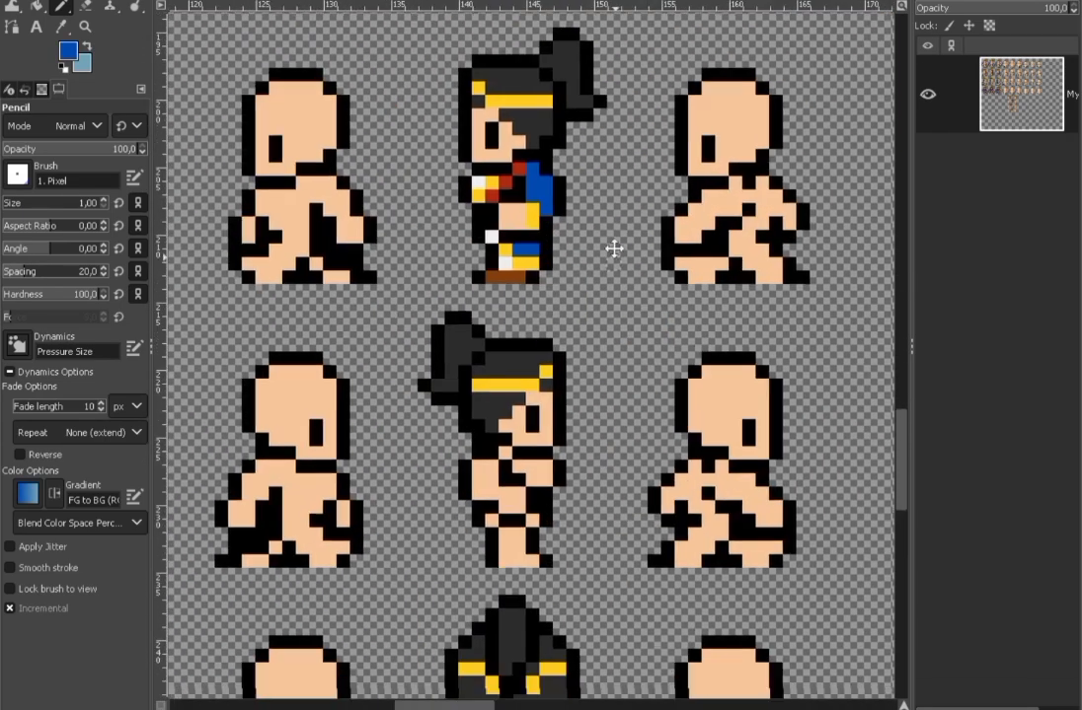
# Step: Examine the larger dressed right-facing and back-view sprites as a reference for the outfit
pyautogui.press('r')
pyautogui.scroll(2, 501, 158)
pyautogui.scroll(-2, 533, 394)
pyautogui.moveTo(573, 410); pyautogui.dragTo(566, 350)
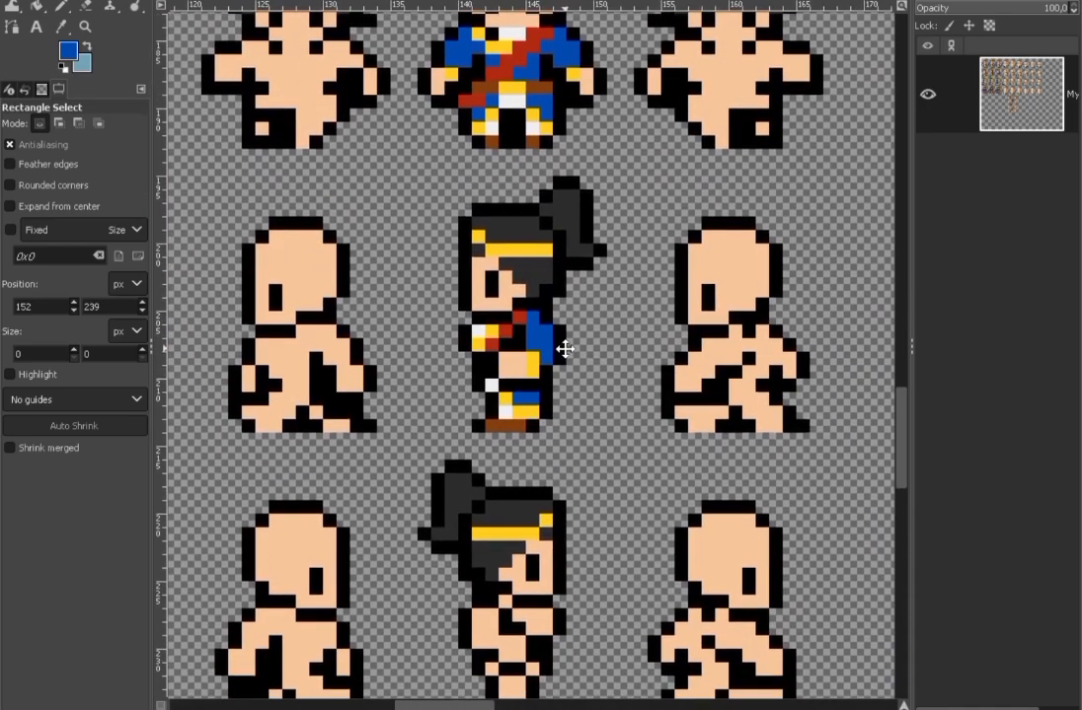
pyautogui.scroll(2, 516, 416)
pyautogui.scroll(-7, 642, 553)
pyautogui.scroll(4, 484, 322)
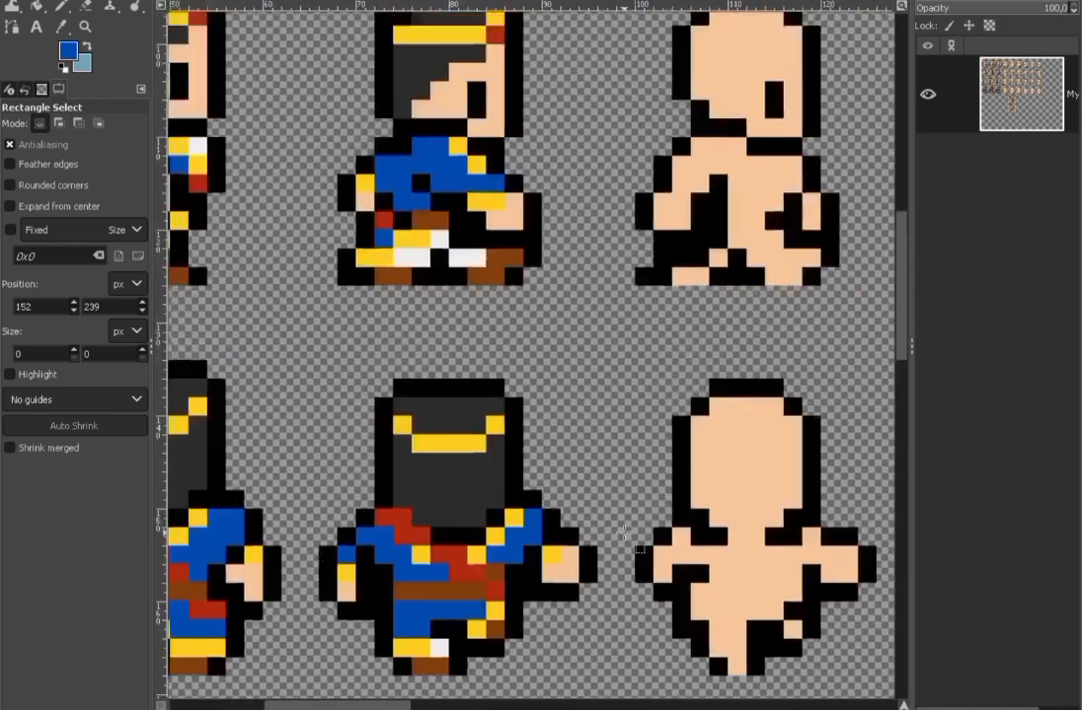
pyautogui.scroll(-4, 483, 321)
pyautogui.moveTo(623, 500); pyautogui.dragTo(546, 354)
pyautogui.scroll(4, 553, 345)
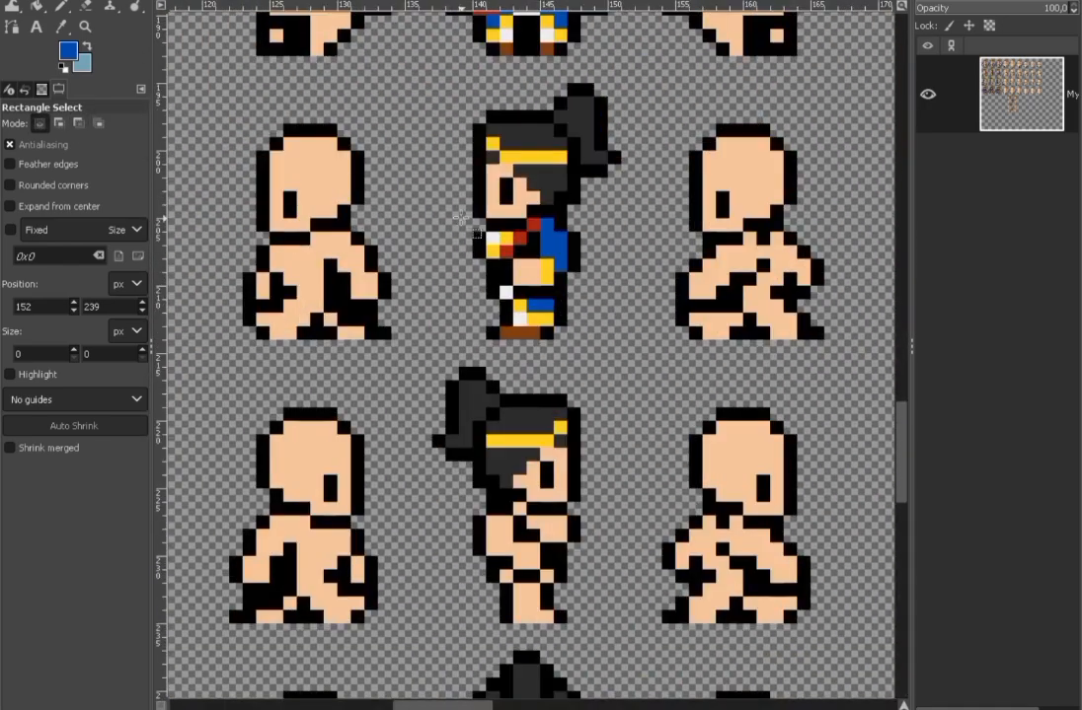
# Step: Paste a horizontally mirrored copy of the left-facing sprite's dressed body onto the body of the small middle right-facing sprite
pyautogui.hotkey('ctrl', 'c')
pyautogui.hotkey('ctrl', 'v')
pyautogui.rightClick(543, 276)
pyautogui.click(868, 563)
pyautogui.moveTo(523, 278); pyautogui.dragTo(523, 562)
pyautogui.scroll(2, 523, 562)
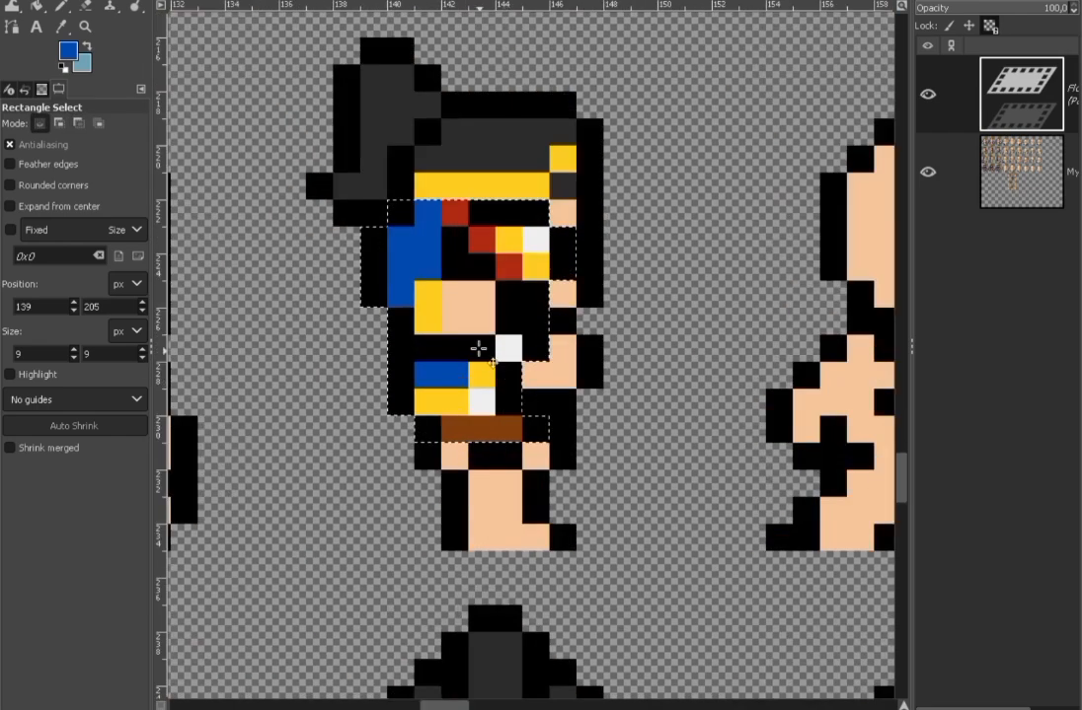
pyautogui.click(927, 94)
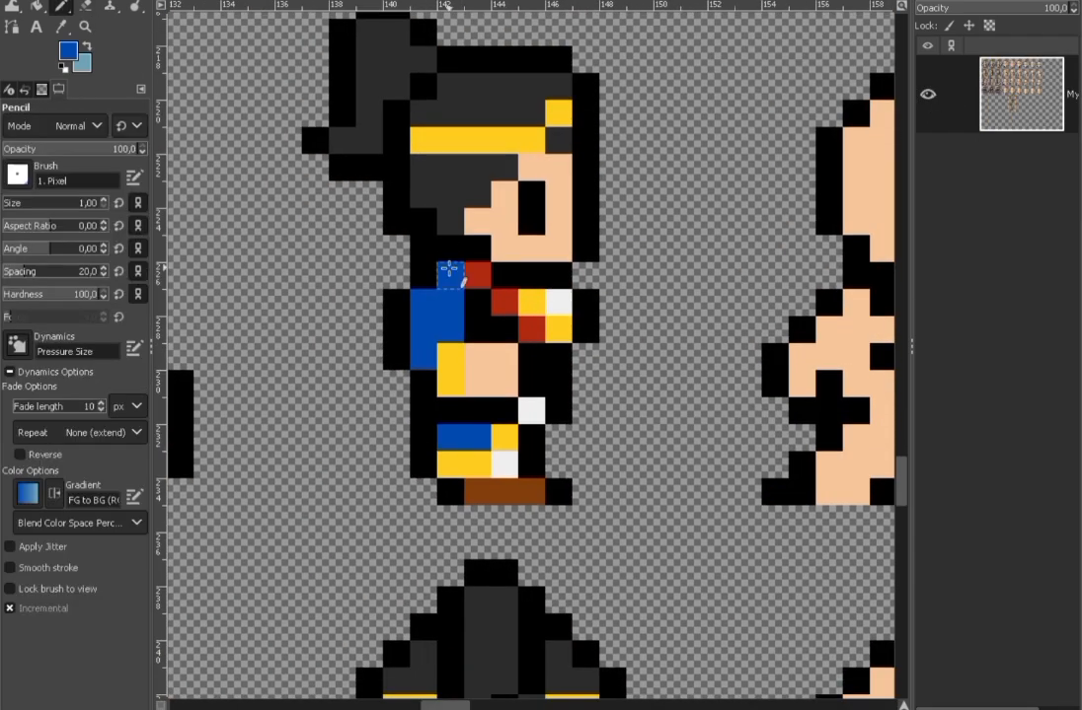
# Step: Paint over the red sash pixels on the small middle right-facing sprite's shoulder and chest with blue
pyautogui.scroll(2, 520, 314)
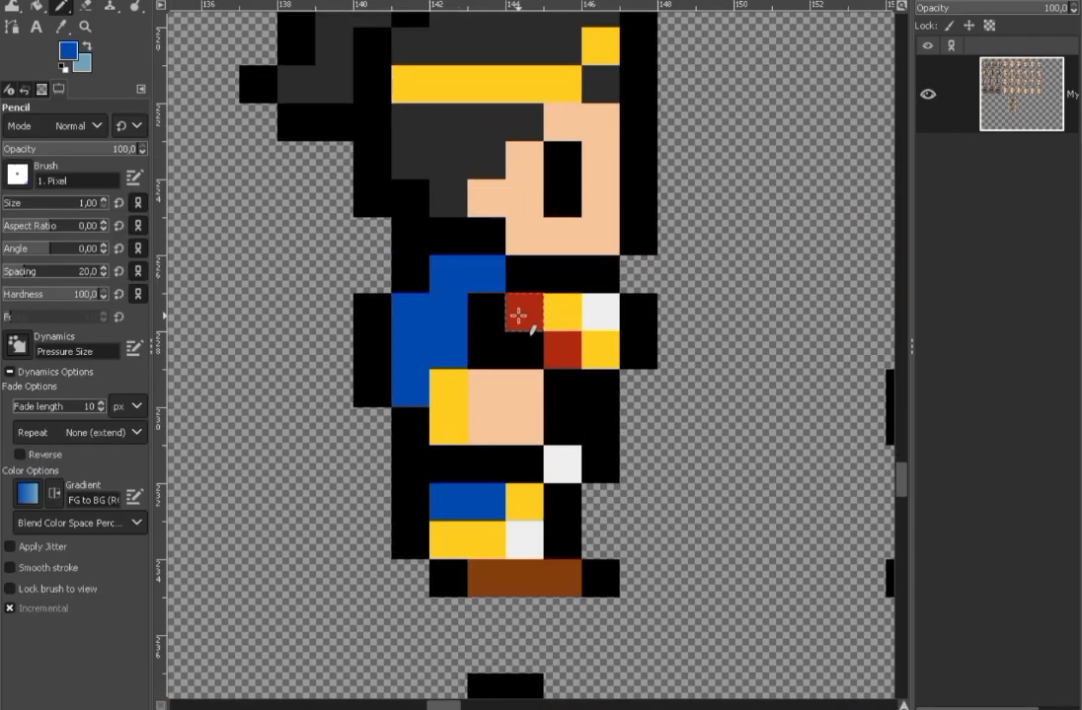
pyautogui.scroll(-4, 634, 357)
pyautogui.scroll(2, 582, 370)
pyautogui.scroll(2, 623, 473)
pyautogui.scroll(-1, 637, 594)
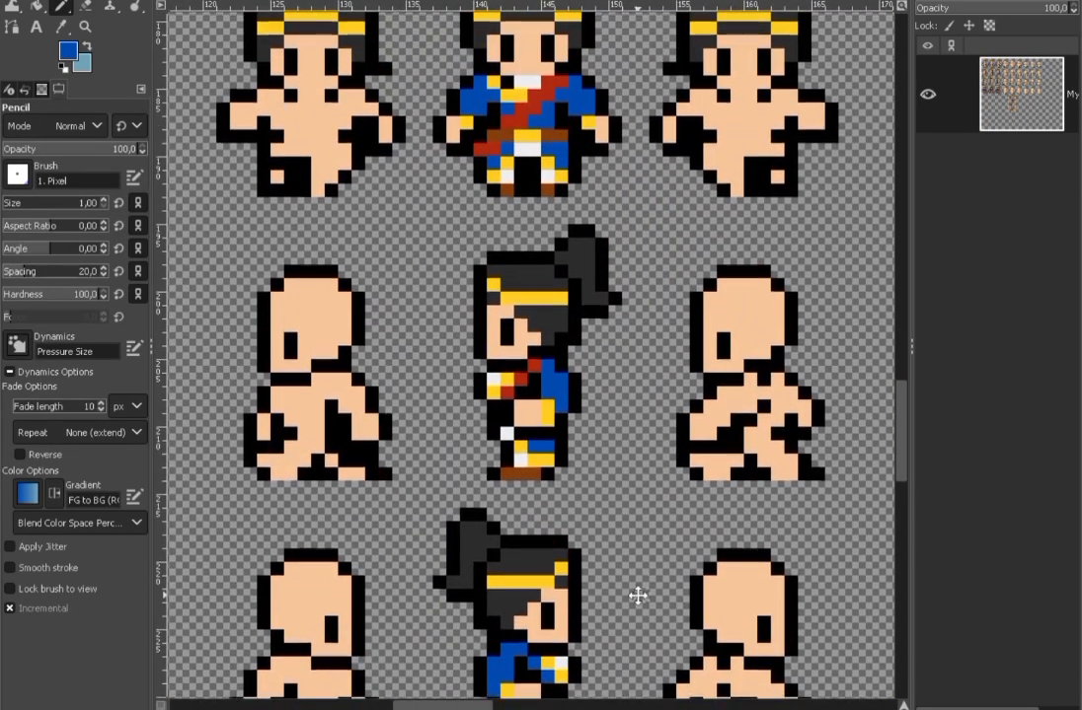
# Step: Add yellow collar trim running from the neck down the chest of the small middle right-facing sprite
pyautogui.scroll(3, 555, 514)
pyautogui.keyDown('ctrl'); pyautogui.click(556, 514); pyautogui.keyUp('ctrl')
pyautogui.scroll(-2, 589, 486)
pyautogui.scroll(-3, 589, 486)
pyautogui.scroll(2, 621, 507)
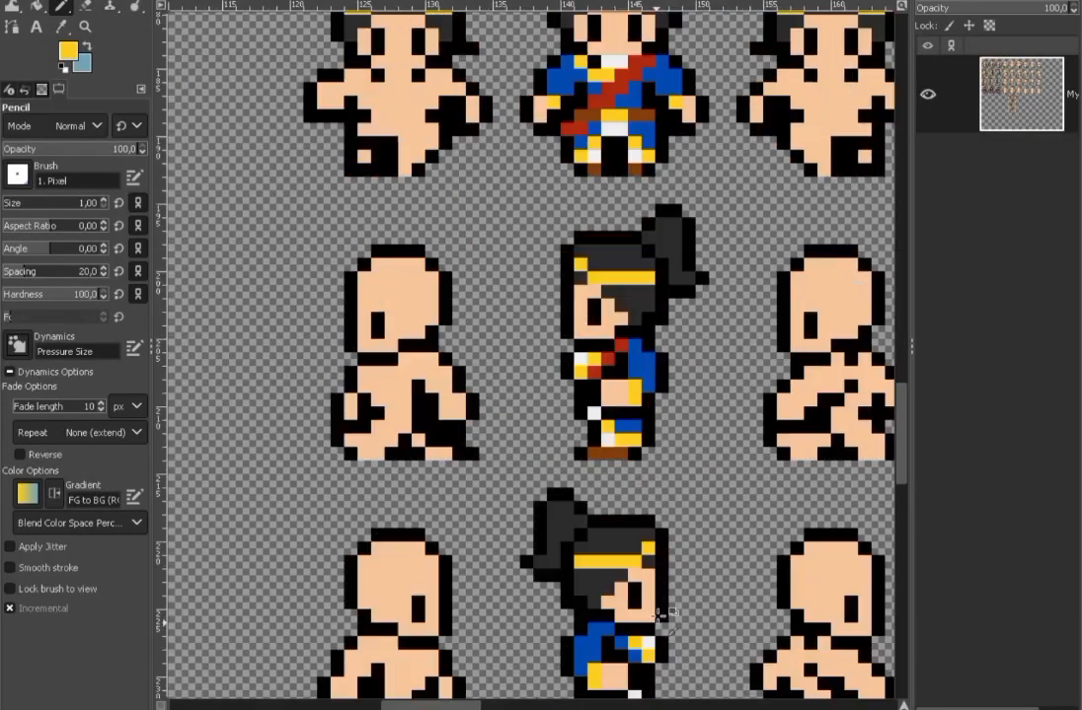
pyautogui.scroll(2, 659, 622)
pyautogui.scroll(-3, 579, 622)
pyautogui.scroll(-2, 643, 534)
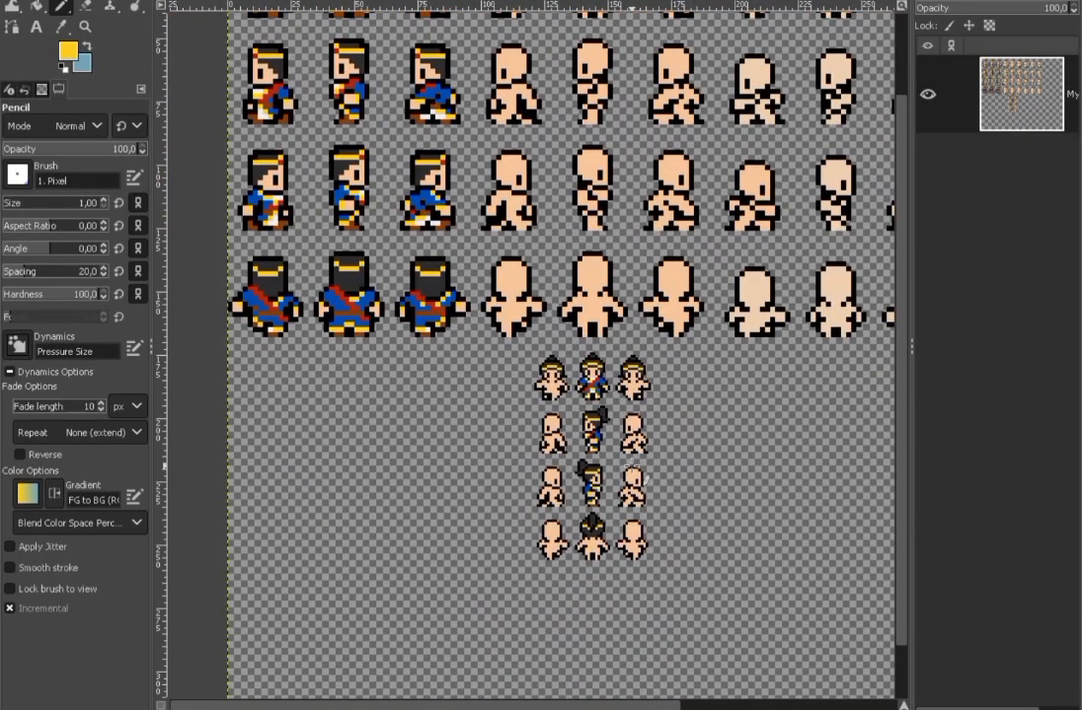
# Step: Examine the four small middle sprites alongside the larger dressed sprites to judge the outfit
pyautogui.scroll(3, 627, 493)
pyautogui.scroll(-2, 632, 338)
pyautogui.scroll(2, 577, 336)
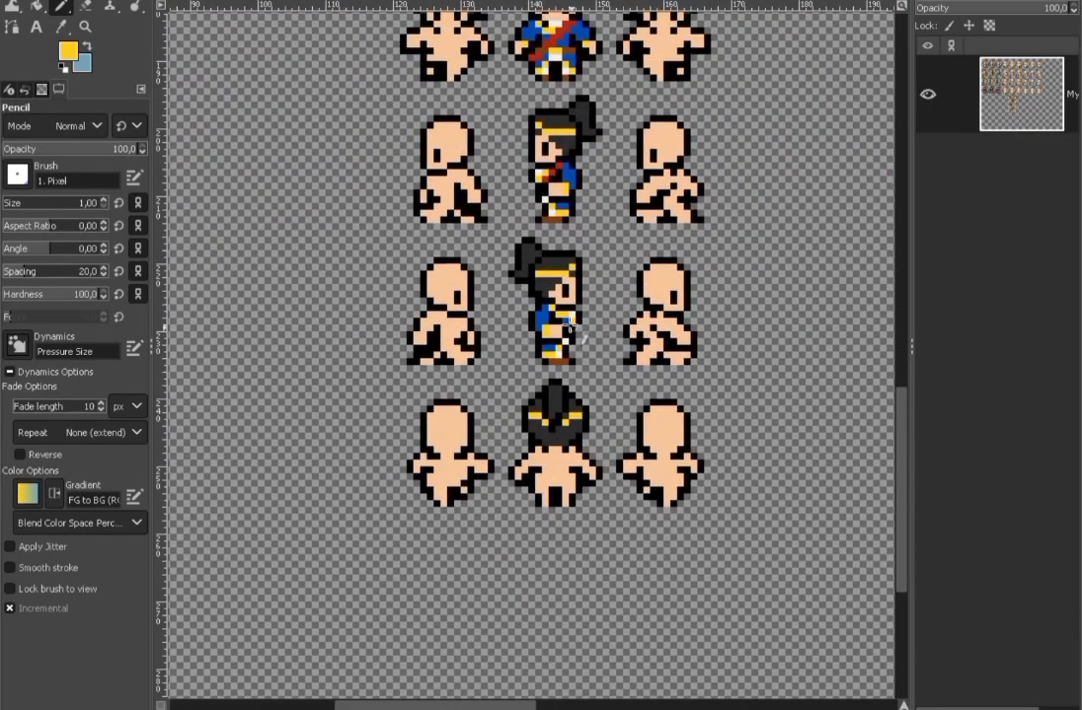
pyautogui.scroll(-3, 570, 326)
pyautogui.moveTo(606, 520); pyautogui.dragTo(580, 385)
pyautogui.click(15, 2)
pyautogui.click(66, 106)
pyautogui.scroll(4, 526, 377)
pyautogui.scroll(-2, 588, 383)
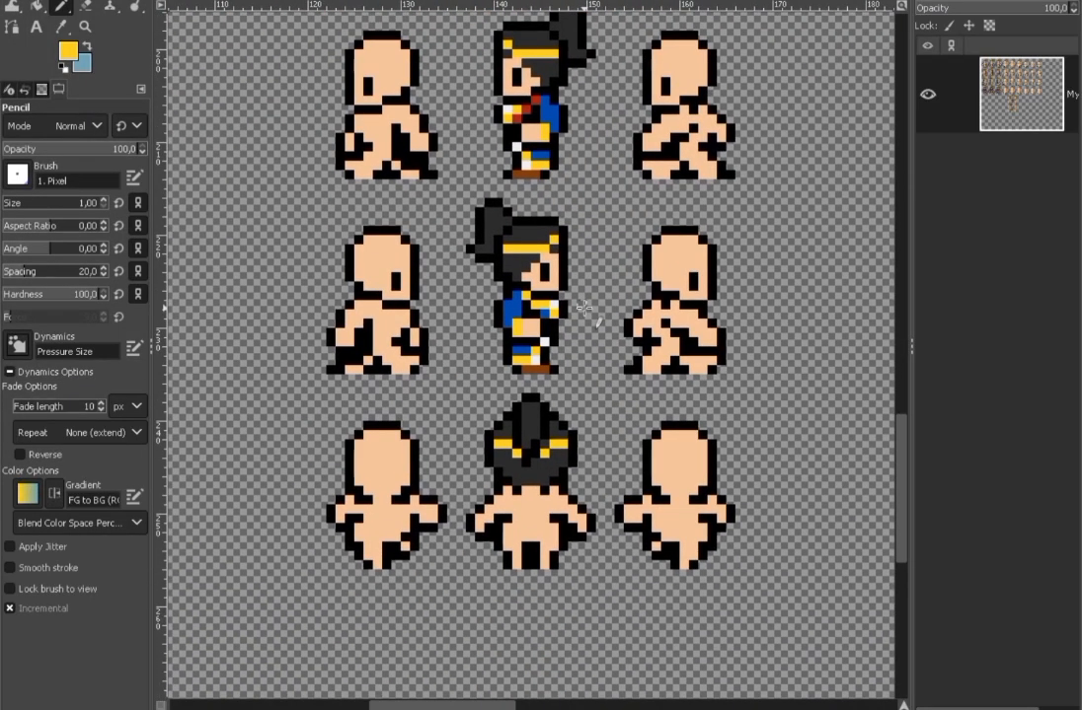
pyautogui.scroll(-2, 601, 326)
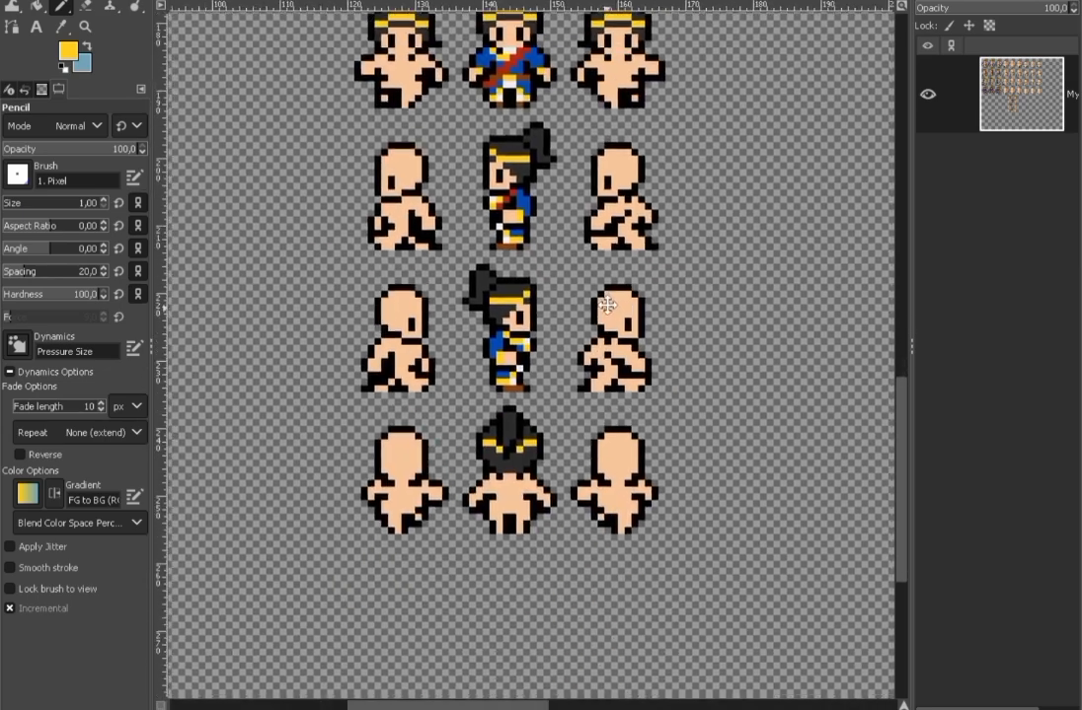
pyautogui.scroll(1, 582, 274)
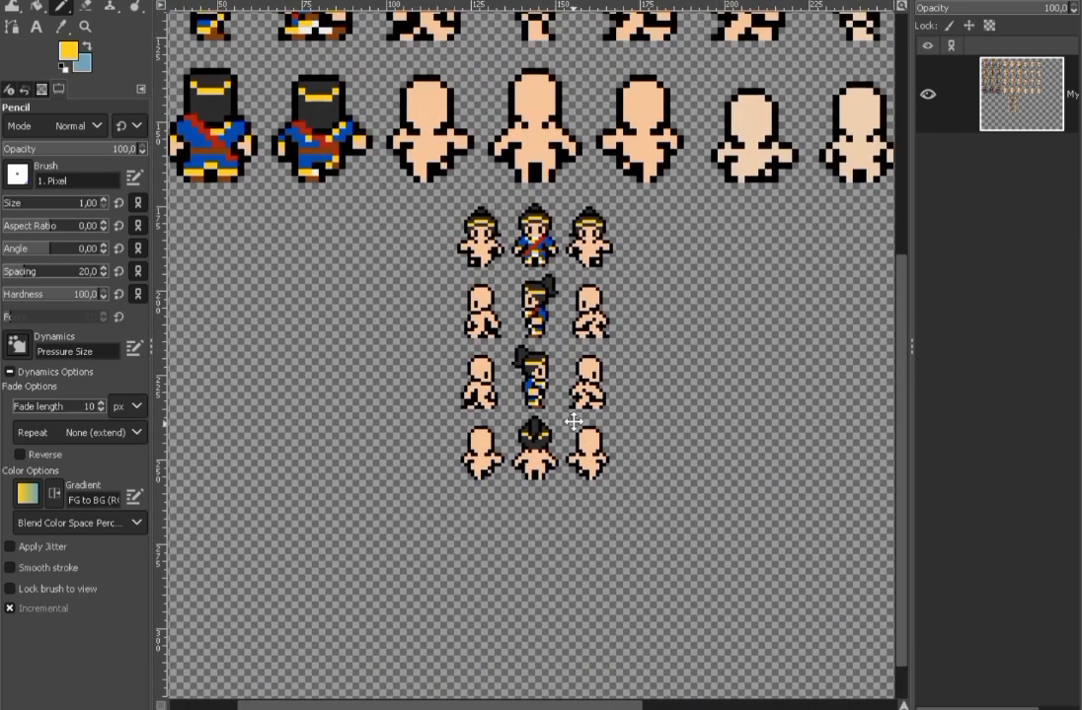
# Step: Paint blue shoulders and sleeves, a yellow collar, yellow cuffs and a brown belt on the small middle back-view sprite
pyautogui.scroll(-2, 517, 312)
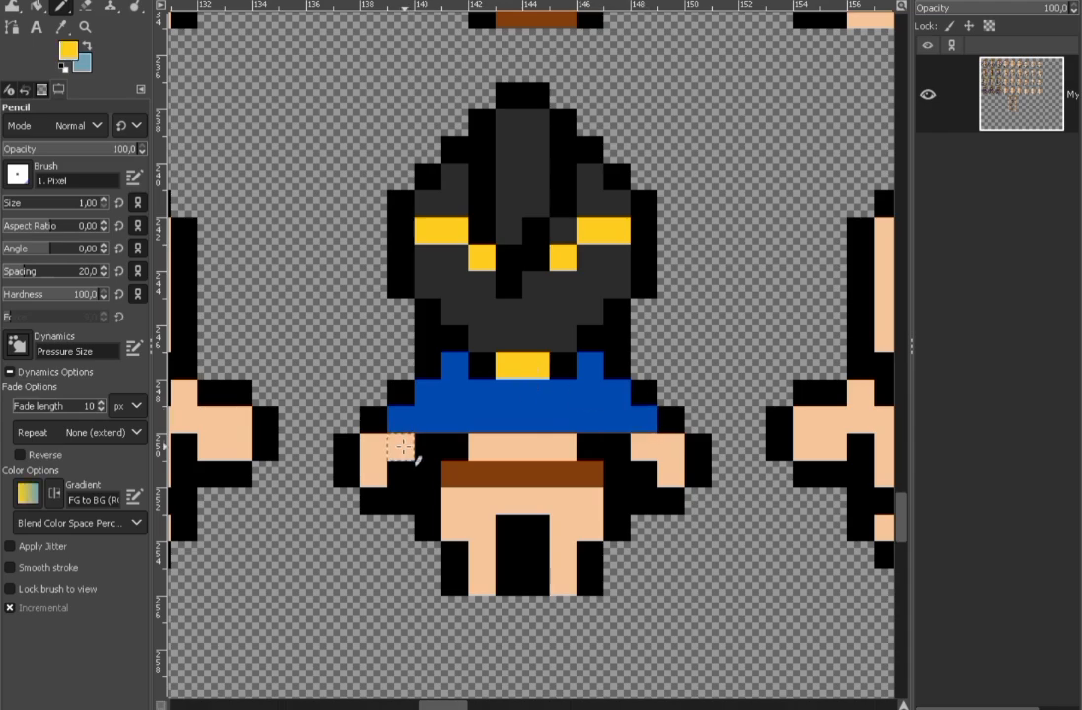
pyautogui.scroll(-4, 403, 447)
pyautogui.scroll(5, 588, 413)
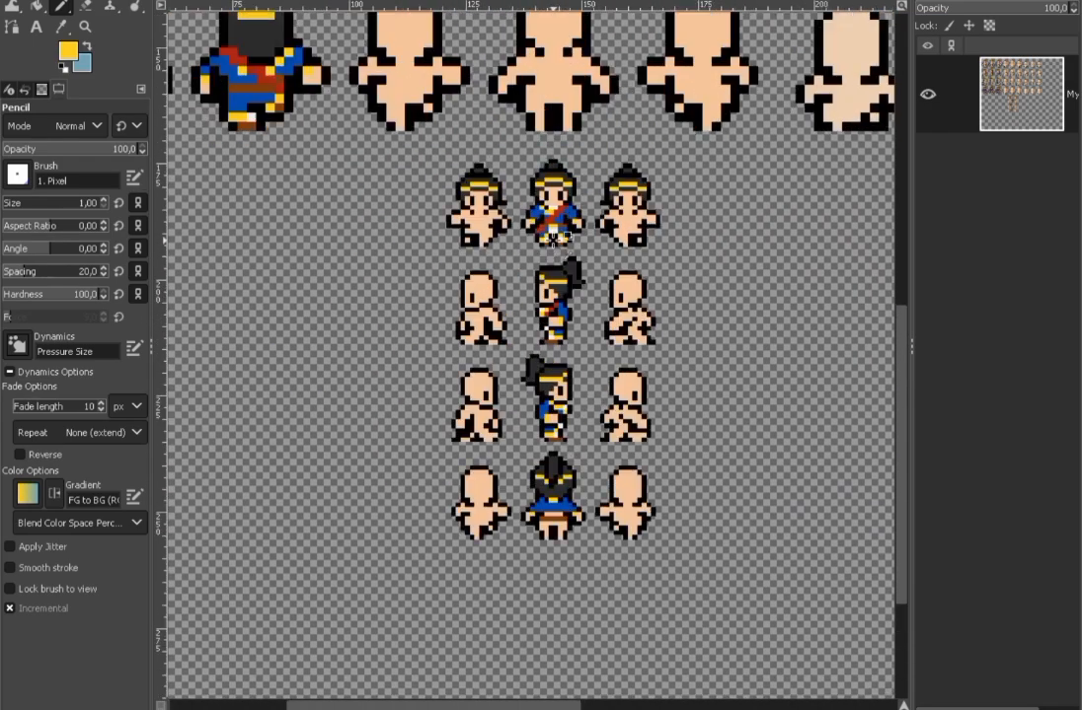
pyautogui.scroll(-3, 571, 332)
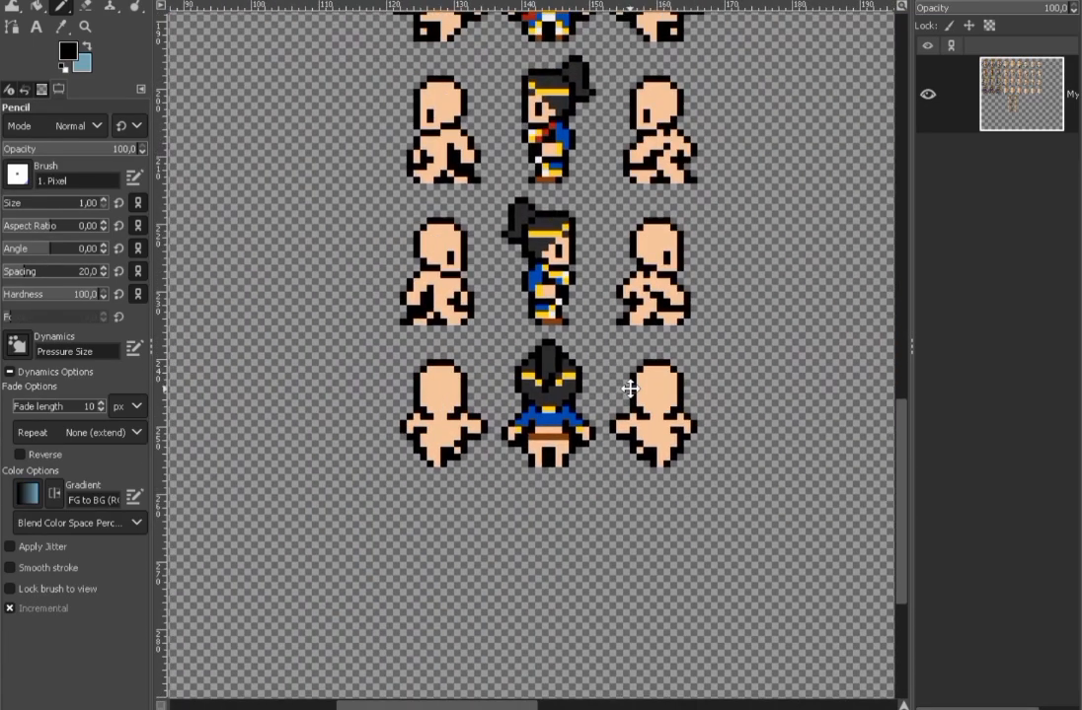
pyautogui.scroll(2, 596, 434)
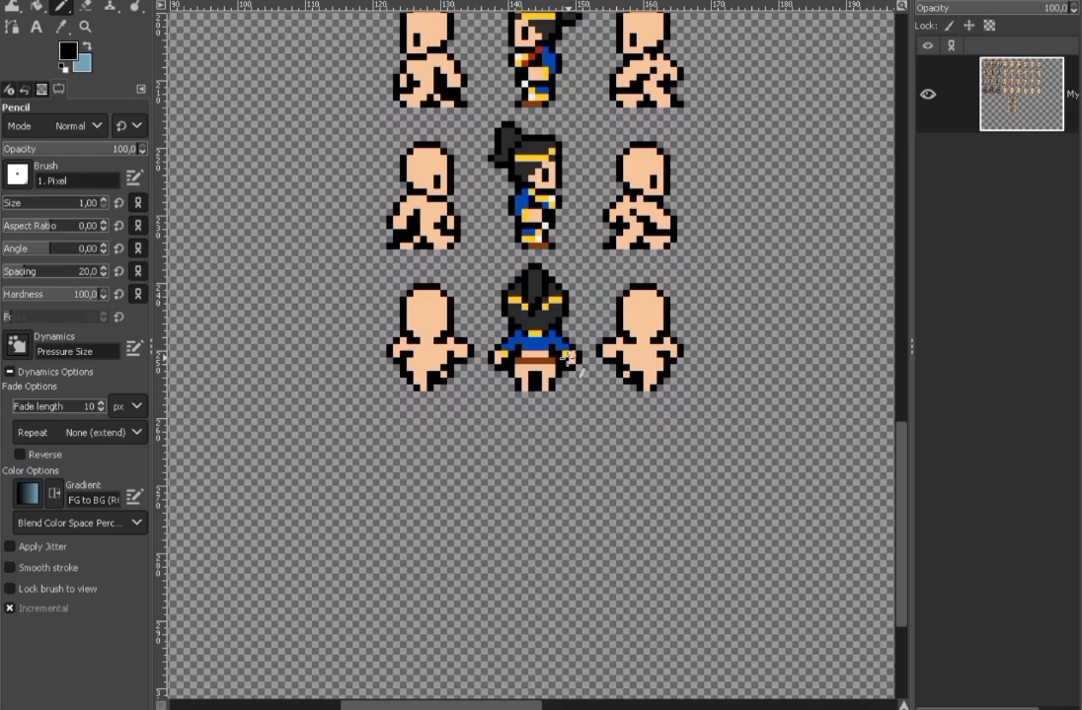
# Step: Fill the back-view sprite's torso between the shoulders and the brown belt with blue
pyautogui.scroll(3, 538, 351)
pyautogui.keyDown('ctrl'); pyautogui.click(525, 348); pyautogui.keyUp('ctrl')
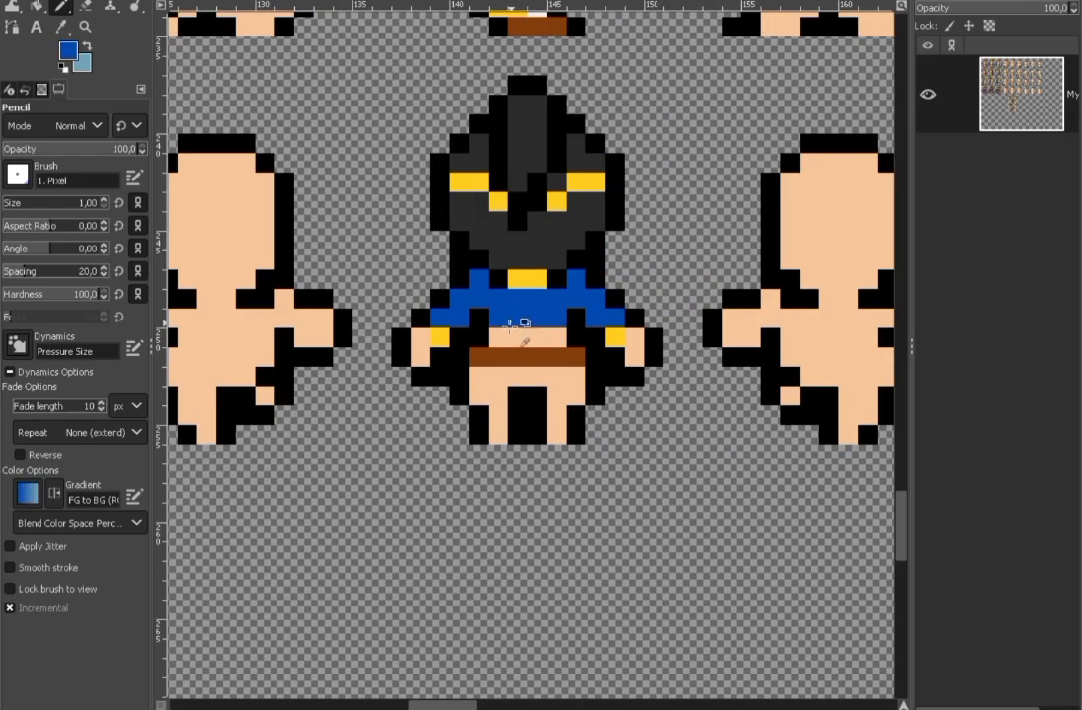
pyautogui.scroll(-5, 542, 327)
pyautogui.scroll(7, 679, 363)
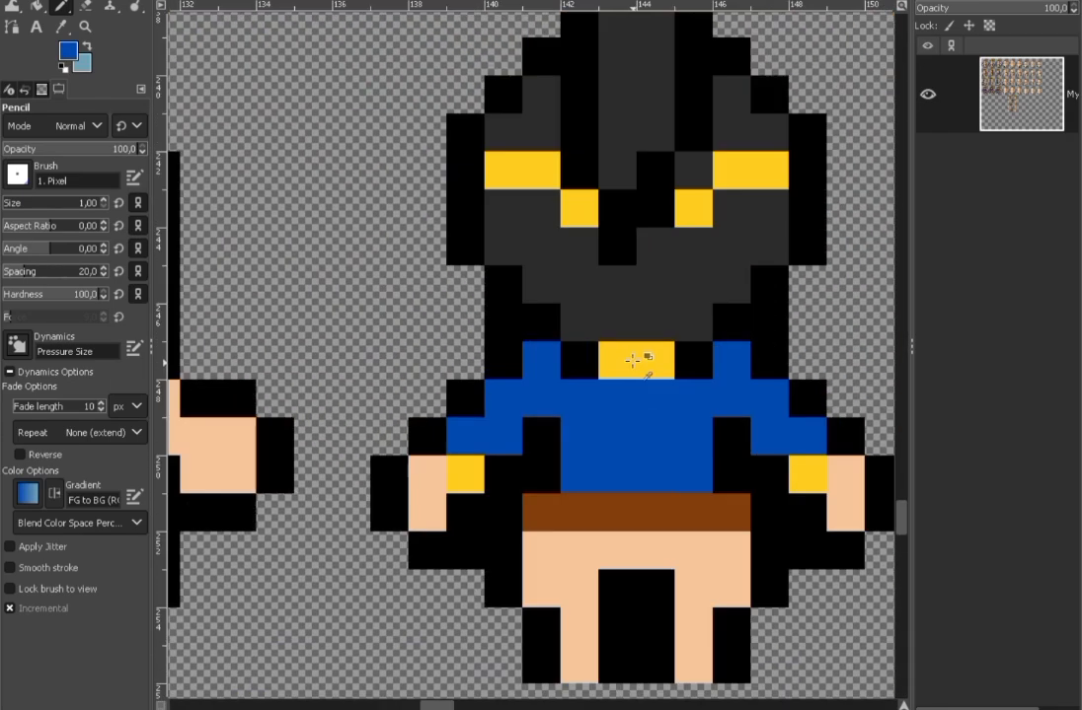
# Step: Reshape the back-view sprite's collar into a yellow band with raised ends and bring the dark hair down over its middle
pyautogui.keyDown('ctrl'); pyautogui.click(632, 363); pyautogui.keyUp('ctrl')
pyautogui.moveTo(541, 360); pyautogui.dragTo(683, 391)
pyautogui.click(731, 360)
pyautogui.keyDown('ctrl'); pyautogui.click(628, 321); pyautogui.keyUp('ctrl')
pyautogui.moveTo(617, 360); pyautogui.dragTo(654, 362)
pyautogui.scroll(-4, 632, 340)
pyautogui.scroll(3, 617, 326)
# Step: Try a skin-coloured neck below the hair of the back-view sprite
pyautogui.keyDown('ctrl'); pyautogui.click(549, 454); pyautogui.keyUp('ctrl')
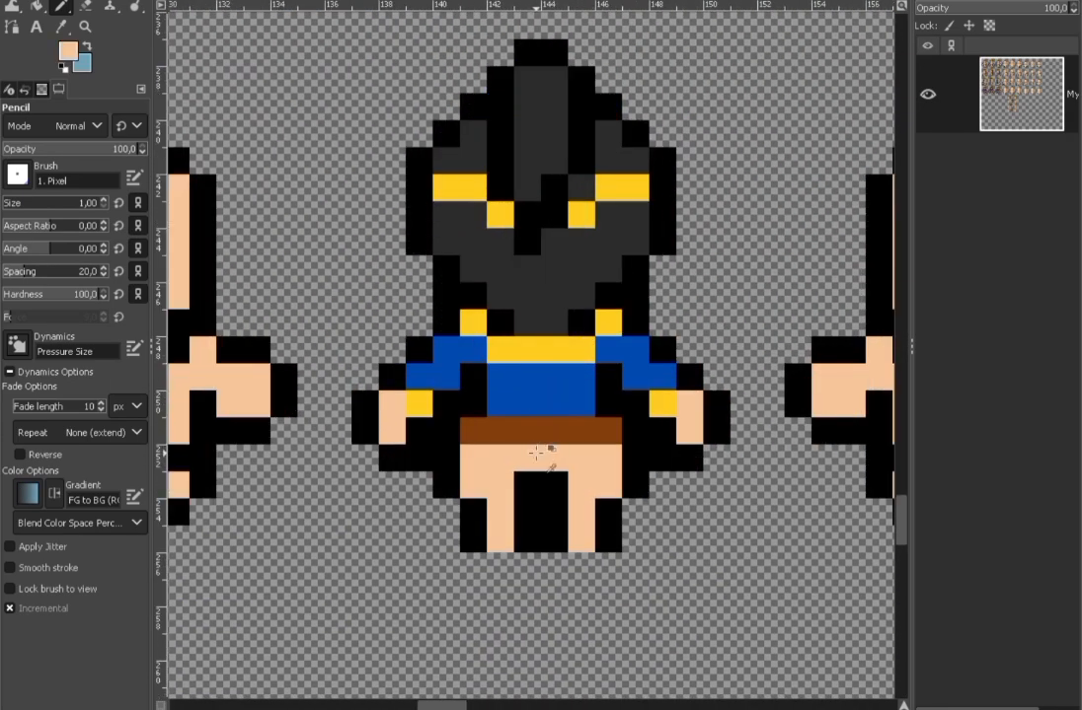
pyautogui.moveTo(528, 324); pyautogui.dragTo(555, 325)
pyautogui.scroll(-3, 552, 313)
pyautogui.scroll(2, 538, 306)
pyautogui.keyDown('ctrl'); pyautogui.click(577, 294); pyautogui.keyUp('ctrl')
pyautogui.scroll(-4, 567, 306)
pyautogui.scroll(2, 633, 299)
pyautogui.scroll(-2, 607, 316)
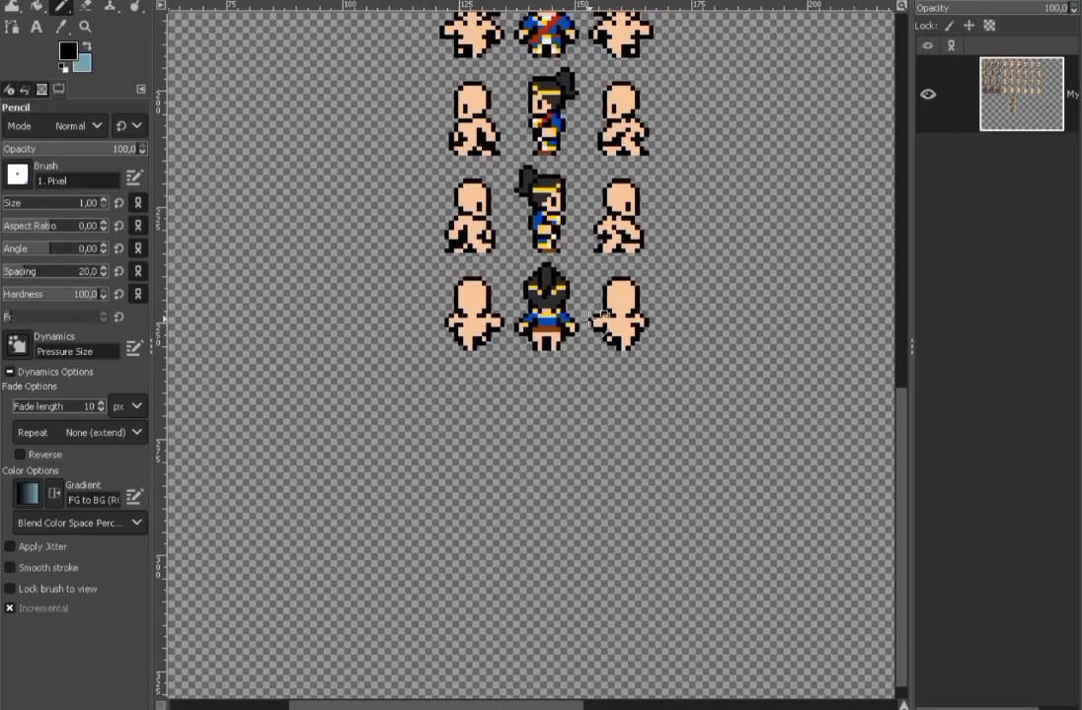
# Step: Sample the outfit's blue and start colouring the back-view sprite's skirt below the brown belt
pyautogui.scroll(2, 661, 311)
pyautogui.scroll(-2, 603, 307)
pyautogui.scroll(5, 508, 315)
pyautogui.keyDown('ctrl'); pyautogui.click(512, 289); pyautogui.keyUp('ctrl')
pyautogui.scroll(-4, 589, 291)
# Step: Switch to the file explorer and look through the Witch Doctor folder and its subfolder two
pyautogui.hotkey('alt', 'Tab')
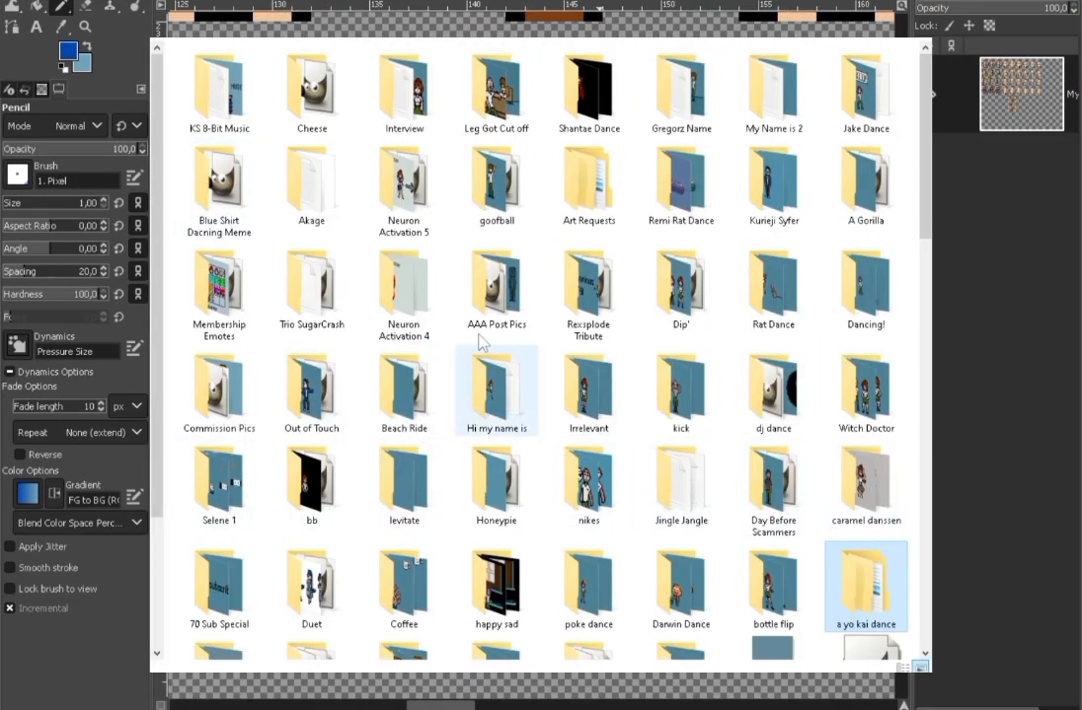
pyautogui.doubleClick(844, 406)
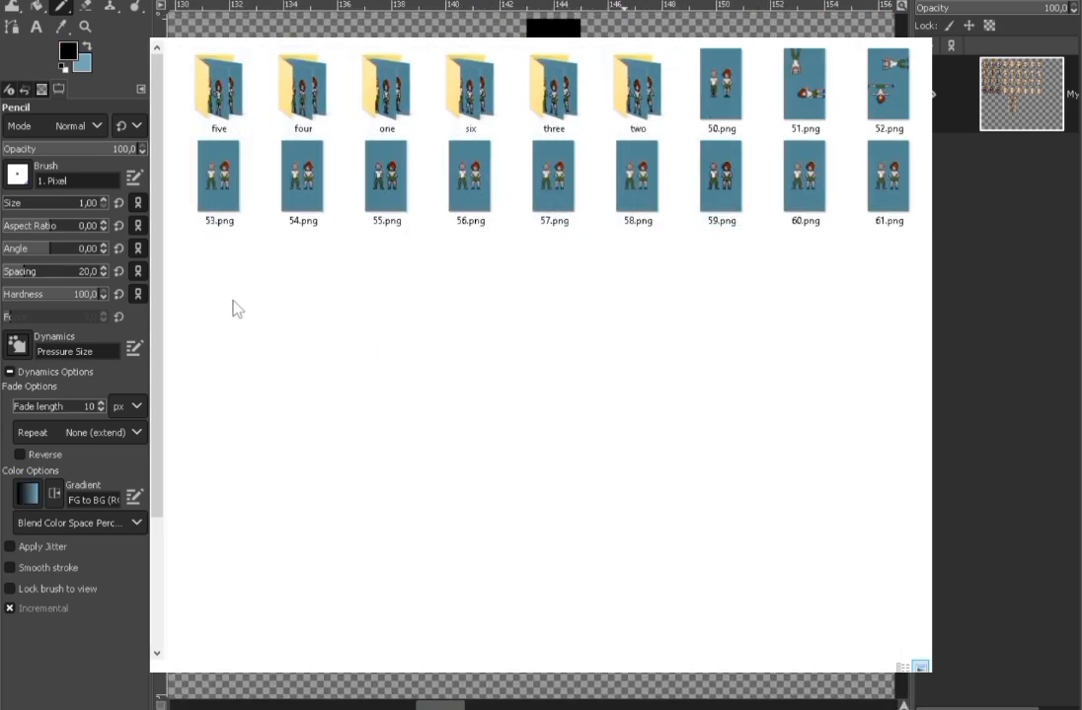
pyautogui.moveTo(230, 302); pyautogui.dragTo(881, 44)
pyautogui.doubleClick(623, 106)
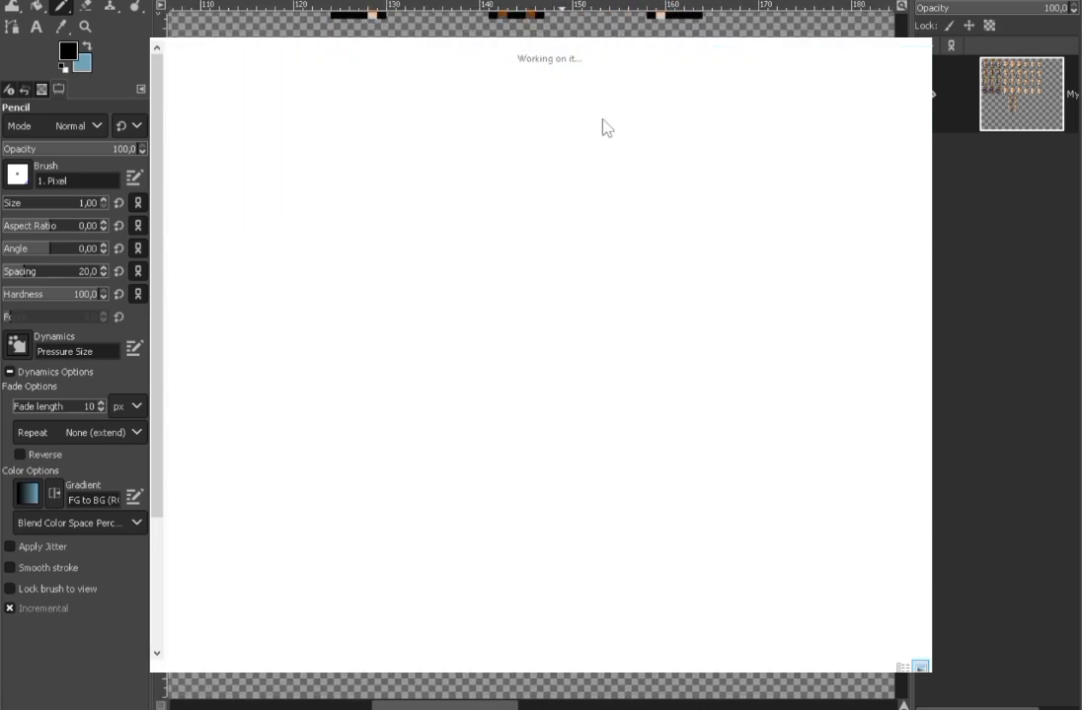
pyautogui.click(211, 36)
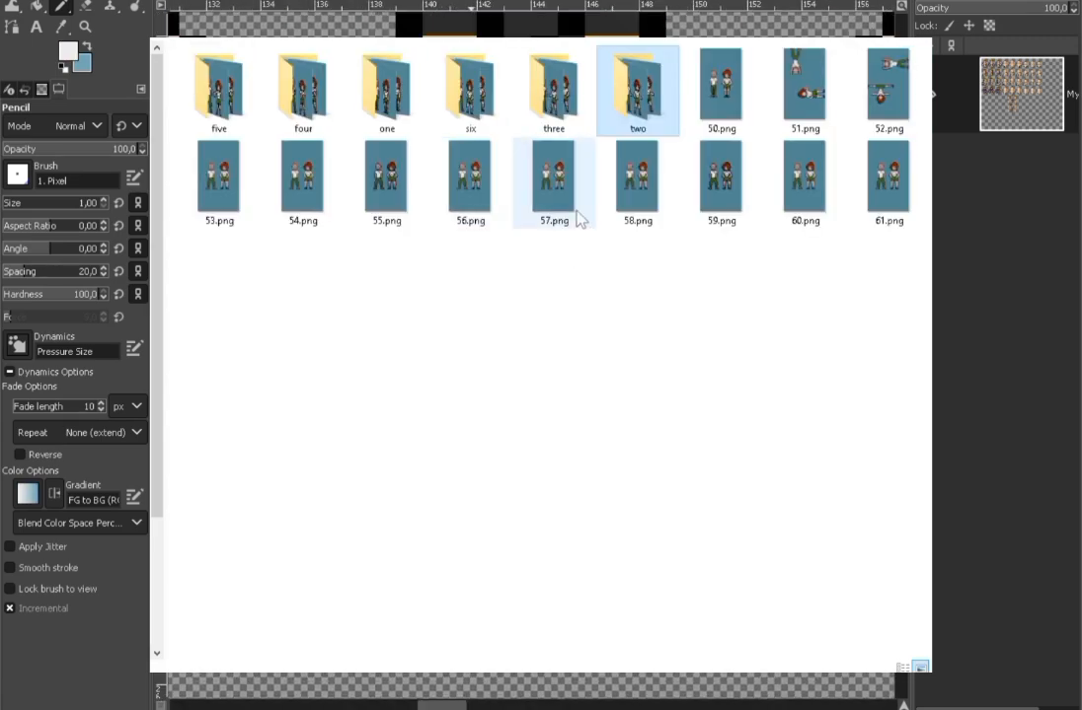
pyautogui.hotkey('alt', 'Up')
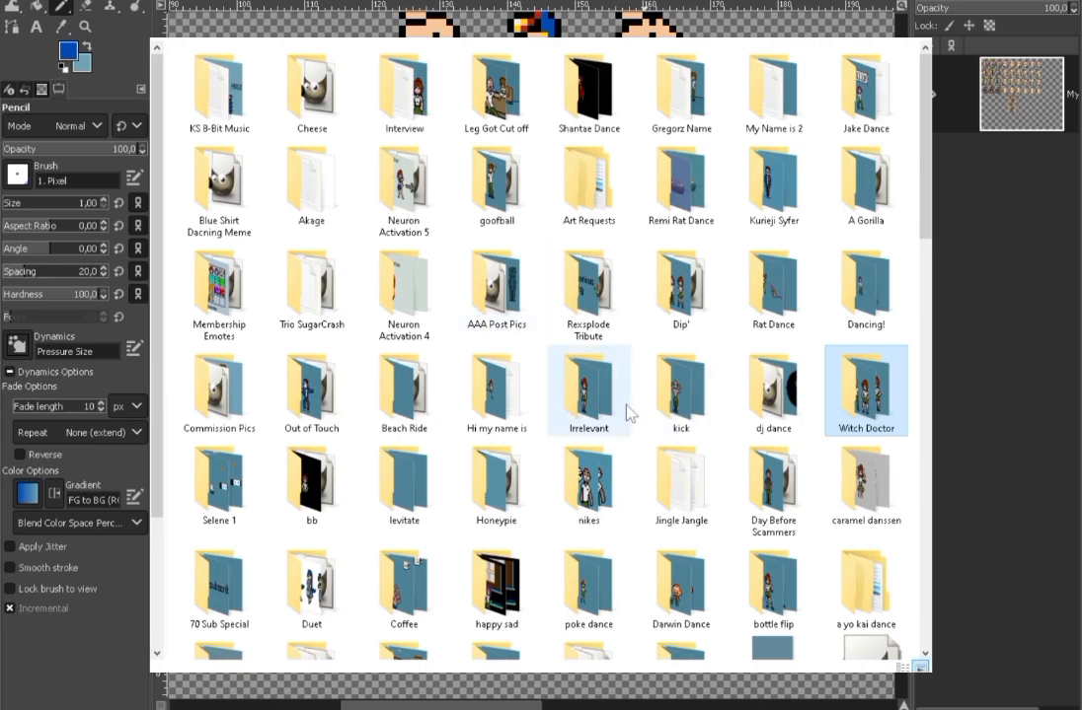
# Step: Complete the back-view sprite's lower body with a blue skirt, yellow hem, white and yellow leg trim and brown shoes
pyautogui.scroll(-4, 589, 324)
pyautogui.scroll(4, 589, 324)
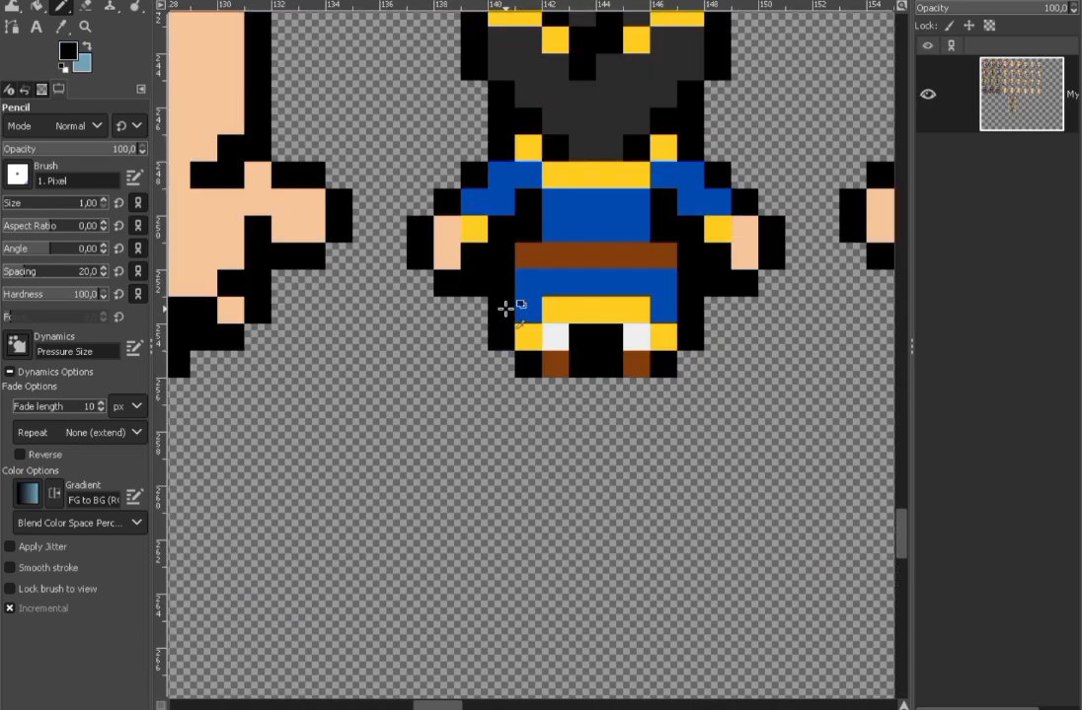
pyautogui.scroll(-5, 548, 390)
pyautogui.scroll(6, 546, 385)
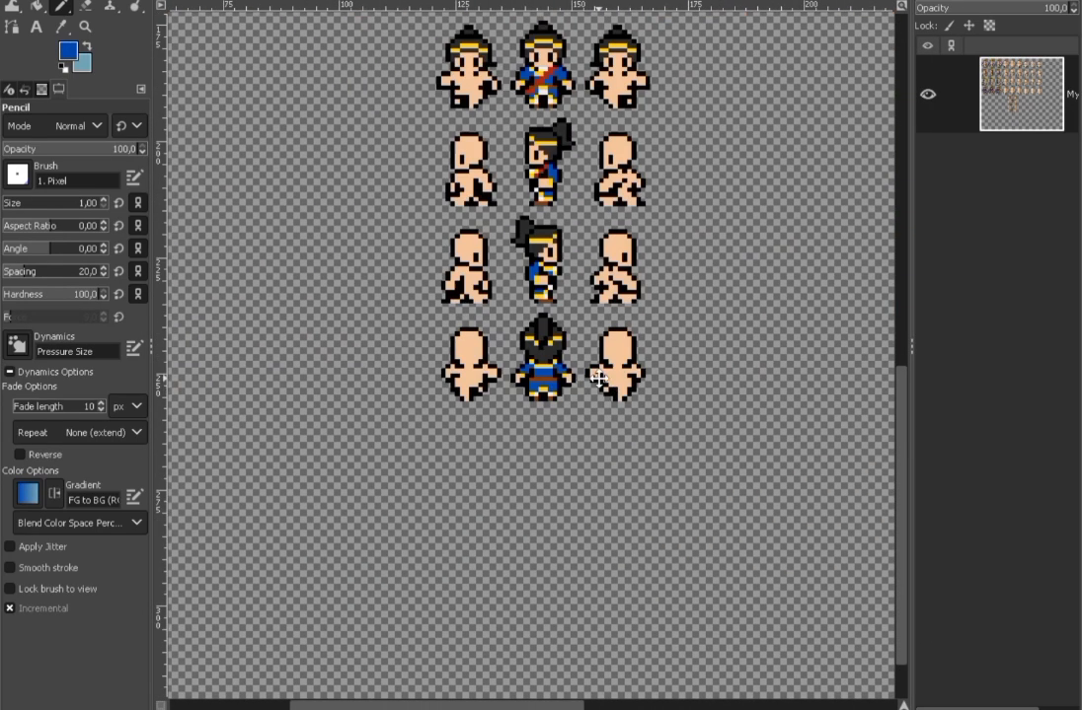
pyautogui.scroll(5, 548, 367)
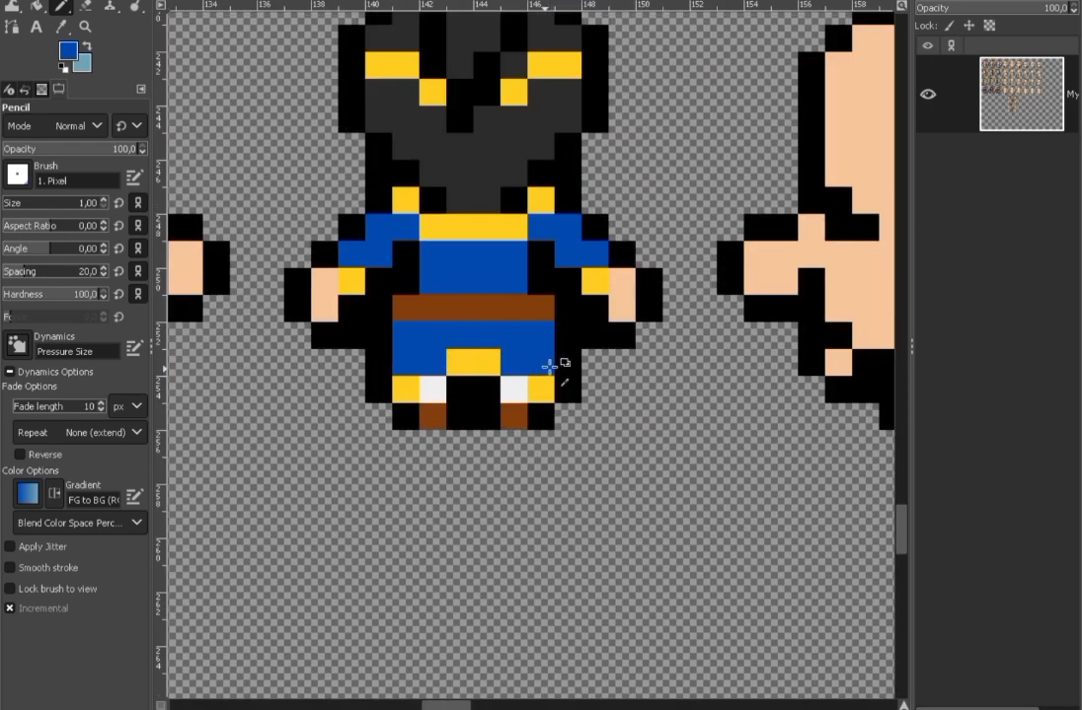
# Step: Widen the yellow hem at the middle of the back-view sprite's skirt to four pixels
pyautogui.keyDown('ctrl'); pyautogui.click(435, 389); pyautogui.keyUp('ctrl')
pyautogui.scroll(-5, 510, 377)
pyautogui.scroll(4, 513, 381)
pyautogui.keyDown('ctrl'); pyautogui.click(529, 353); pyautogui.keyUp('ctrl')
pyautogui.click(464, 344)
pyautogui.scroll(-4, 536, 384)
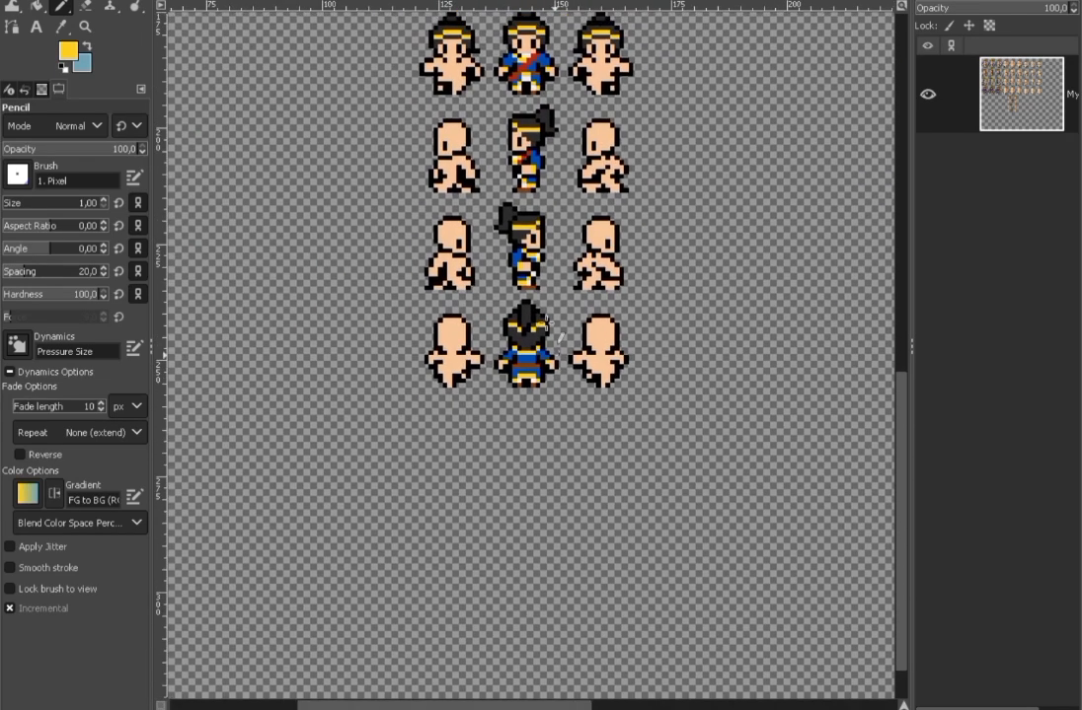
# Step: Paint a red sash diagonally across the back-view sprite from the left shoulder to the belt, with its end on the skirt
pyautogui.keyDown('ctrl'); pyautogui.click(521, 156); pyautogui.keyUp('ctrl')
pyautogui.scroll(5, 527, 358)
pyautogui.moveTo(603, 426); pyautogui.dragTo(578, 425)
pyautogui.scroll(-7, 589, 408)
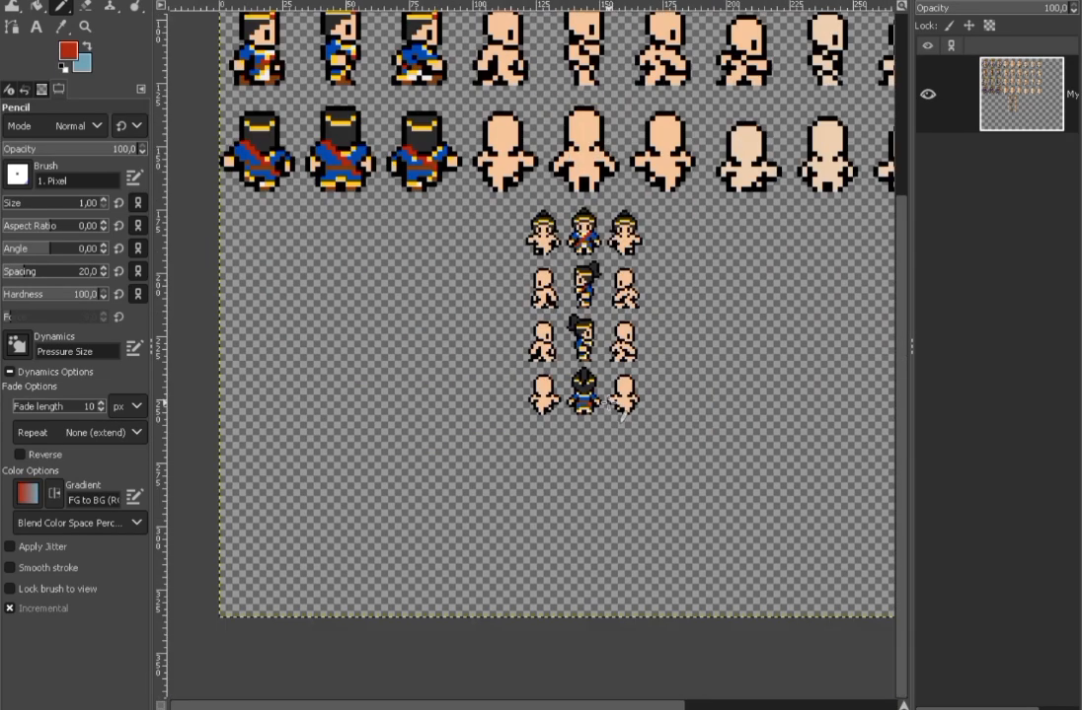
pyautogui.scroll(6, 596, 409)
pyautogui.moveTo(443, 332); pyautogui.dragTo(420, 326)
pyautogui.moveTo(416, 318); pyautogui.dragTo(472, 339)
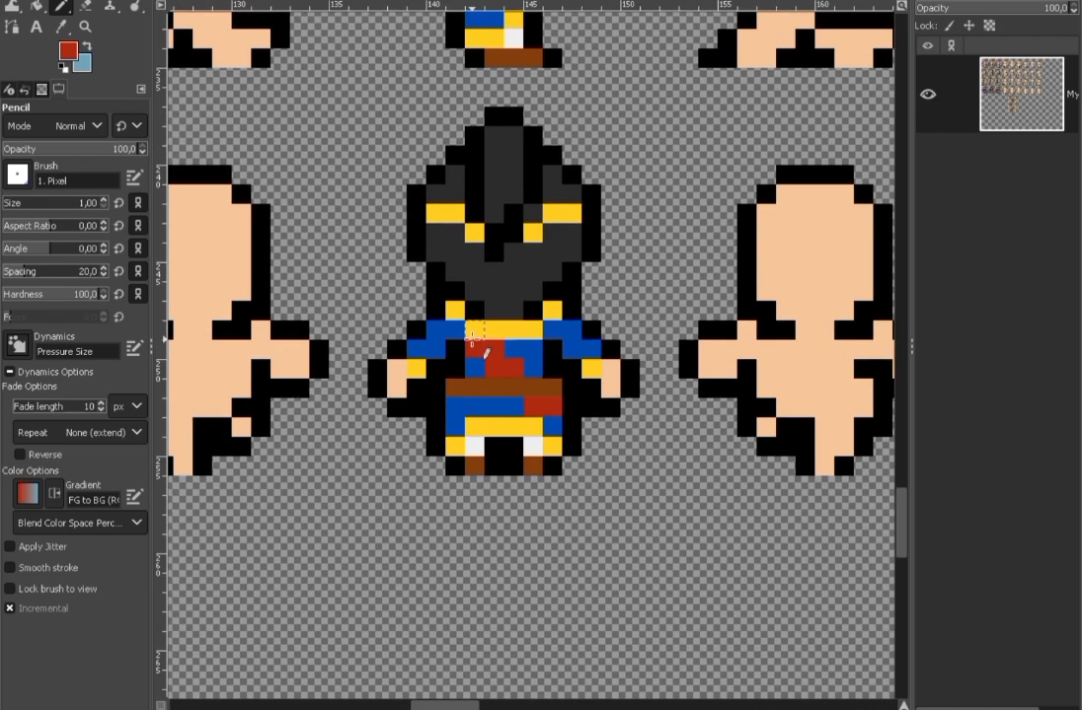
pyautogui.scroll(-5, 456, 314)
pyautogui.scroll(2, 484, 316)
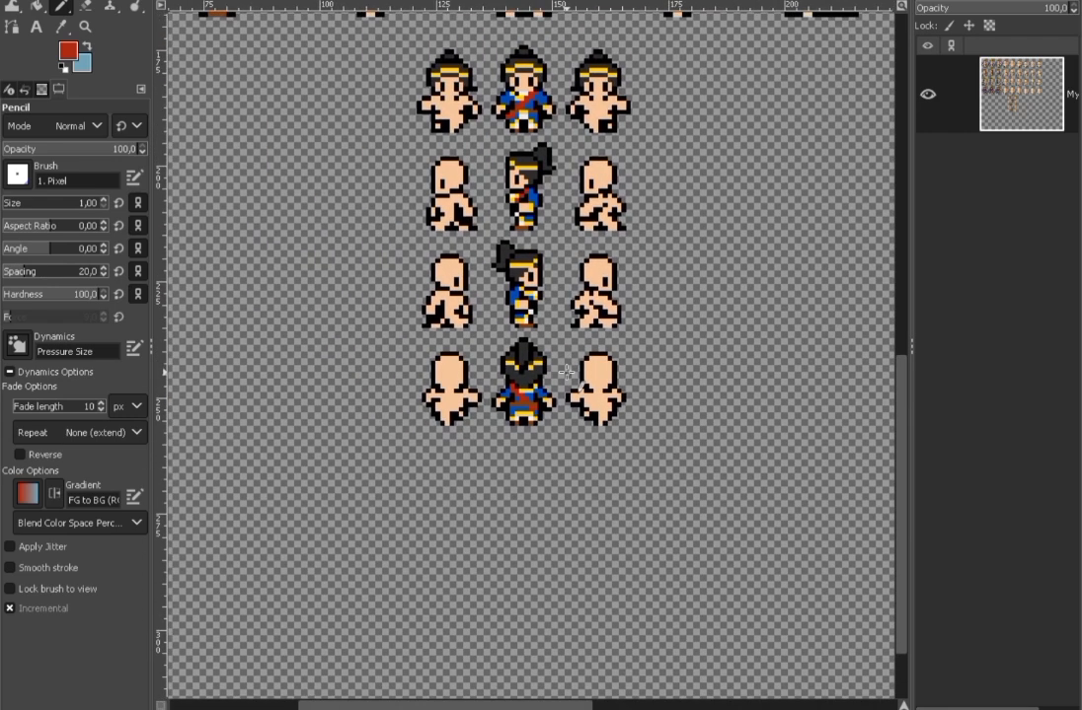
# Step: Examine the dressed middle sprites in all four walking directions
pyautogui.moveTo(741, 332)
pyautogui.mouseDown()
pyautogui.moveTo(728, 311)
pyautogui.moveTo(752, 352)
pyautogui.mouseUp()
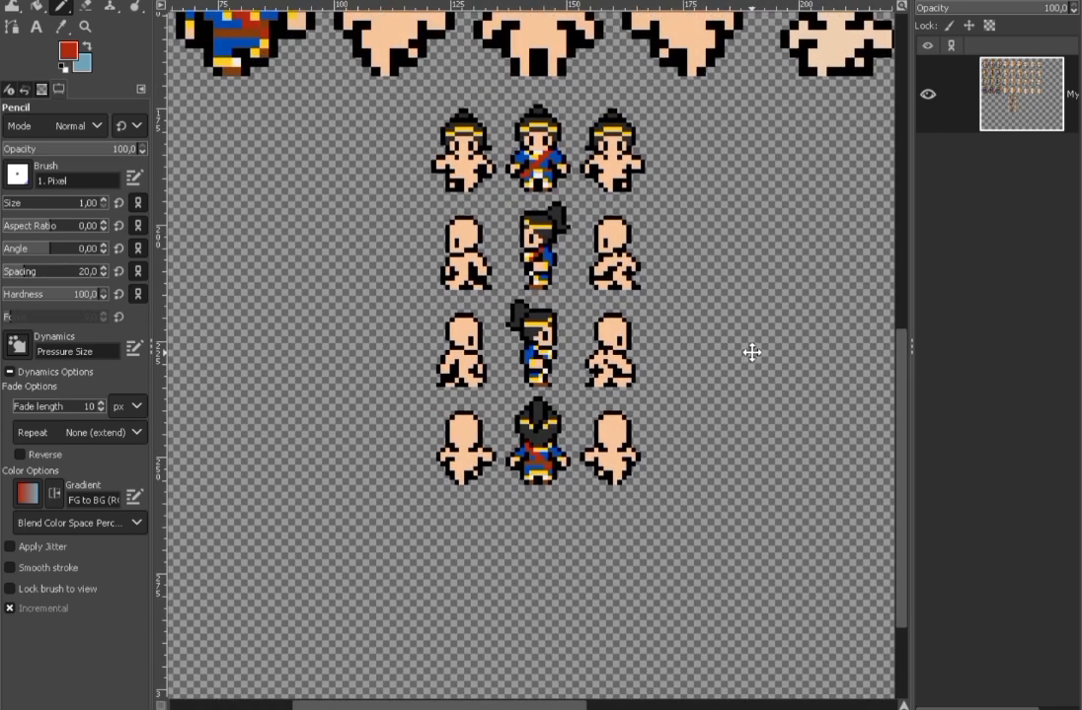
pyautogui.moveTo(636, 308); pyautogui.dragTo(619, 337)
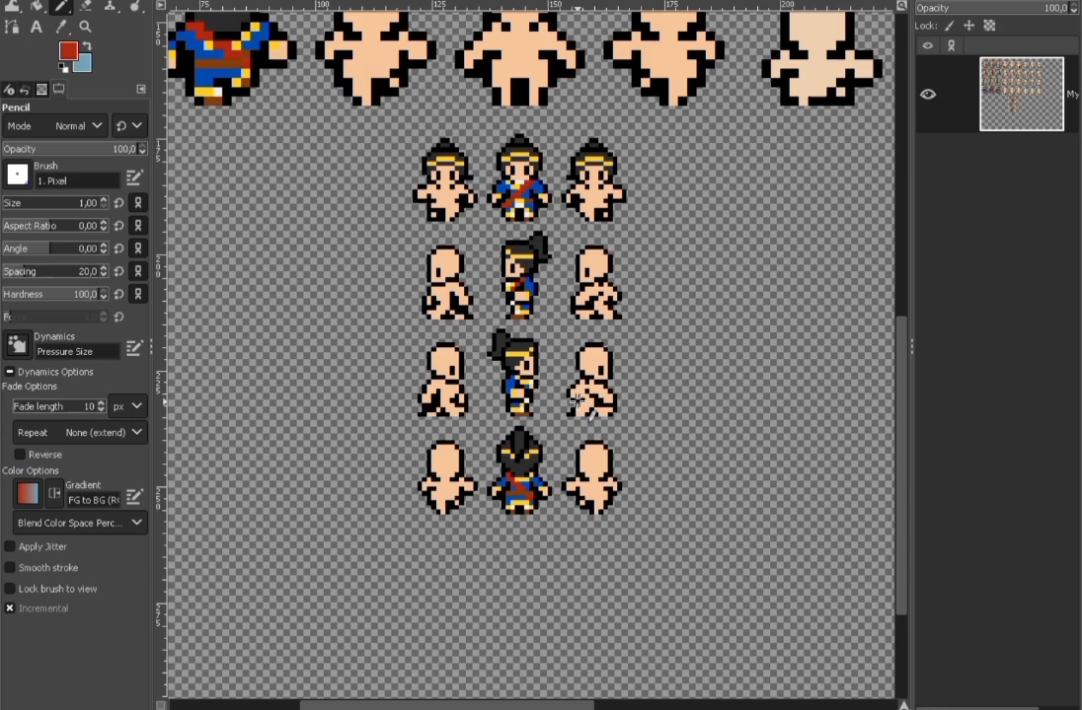
pyautogui.moveTo(578, 401); pyautogui.dragTo(577, 383)
pyautogui.click(16, 1)
pyautogui.click(96, 105)
pyautogui.moveTo(639, 339); pyautogui.dragTo(639, 309)
pyautogui.scroll(1, 639, 309)
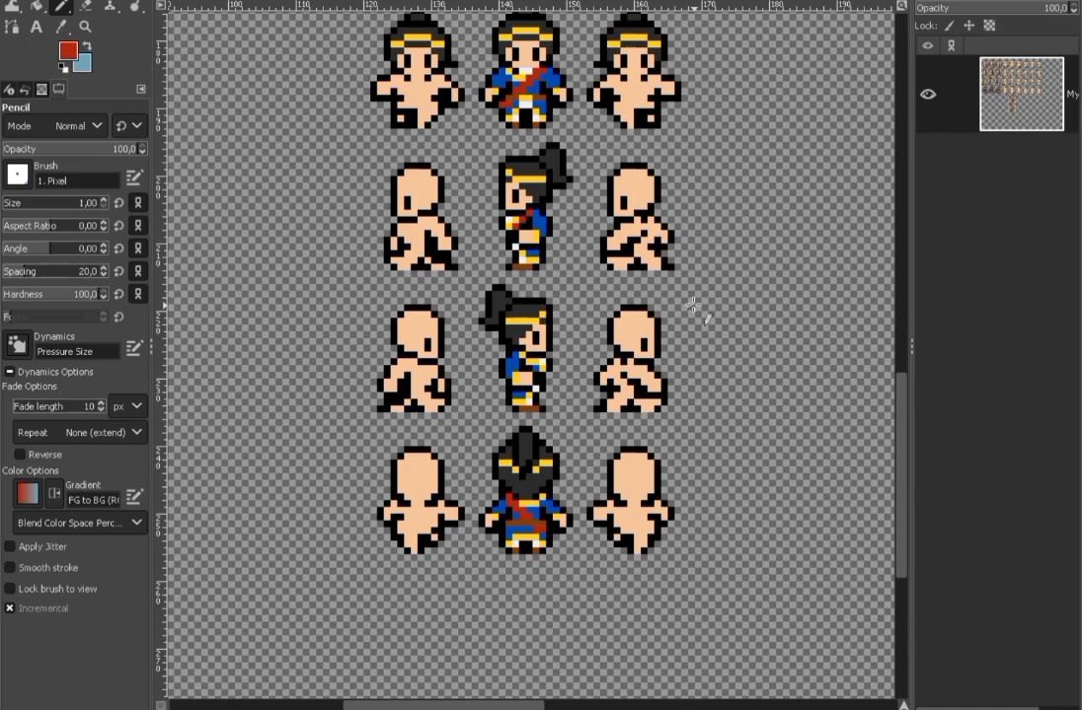
pyautogui.moveTo(740, 365); pyautogui.dragTo(750, 341)
# Step: Blacken the left end of the back-view sprite's belt and add a blue pixel at the torso's right edge above it
pyautogui.scroll(3, 514, 486)
pyautogui.keyDown('ctrl'); pyautogui.click(518, 523); pyautogui.keyUp('ctrl')
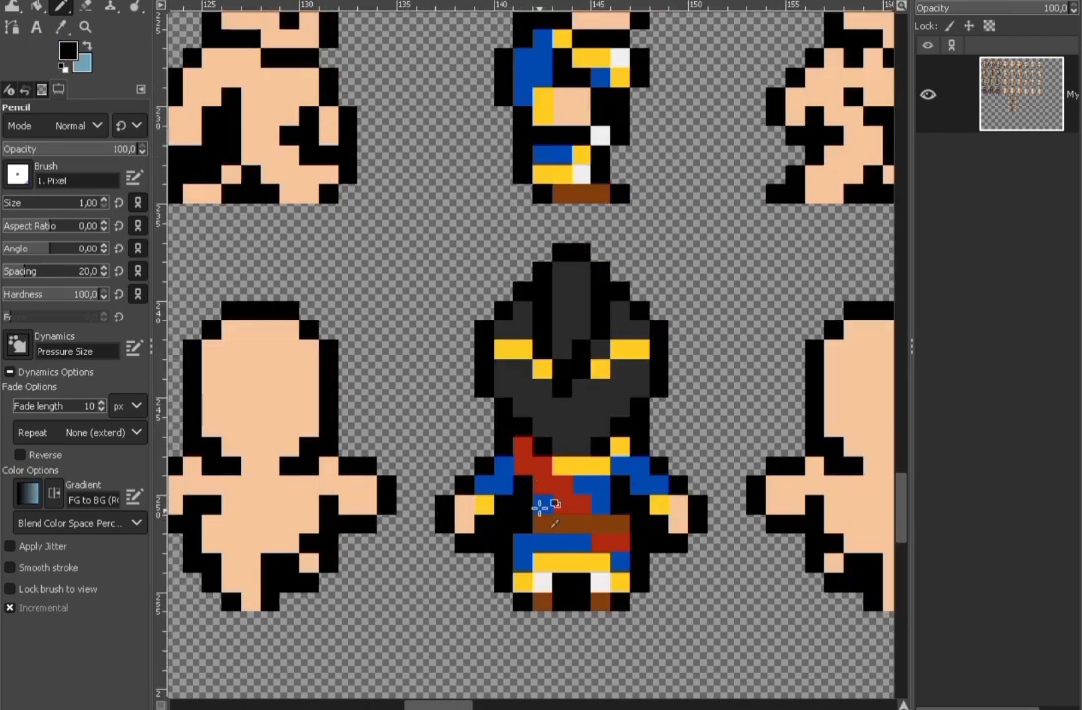
pyautogui.keyDown('ctrl'); pyautogui.click(541, 505); pyautogui.keyUp('ctrl')
pyautogui.click(619, 506)
pyautogui.scroll(-3, 643, 520)
pyautogui.keyDown('ctrl'); pyautogui.click(693, 437); pyautogui.keyUp('ctrl')
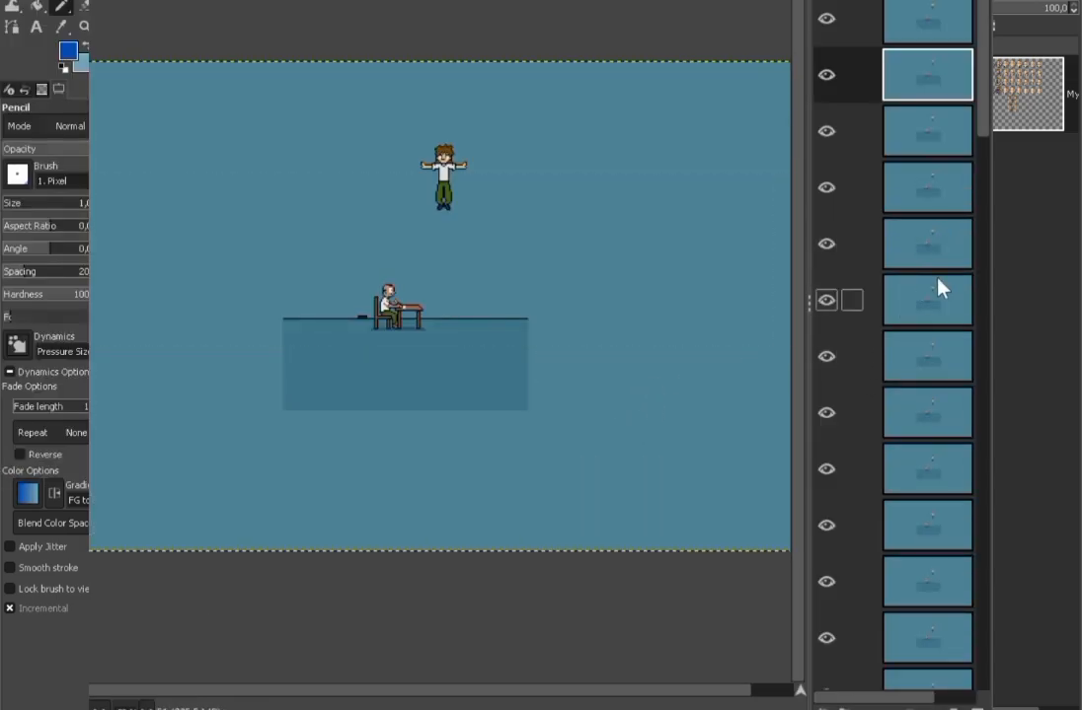
# Step: Examine the stack of animation frame layers for the scene with the man seated at the table
pyautogui.press('r')
pyautogui.scroll(-10, 935, 255)
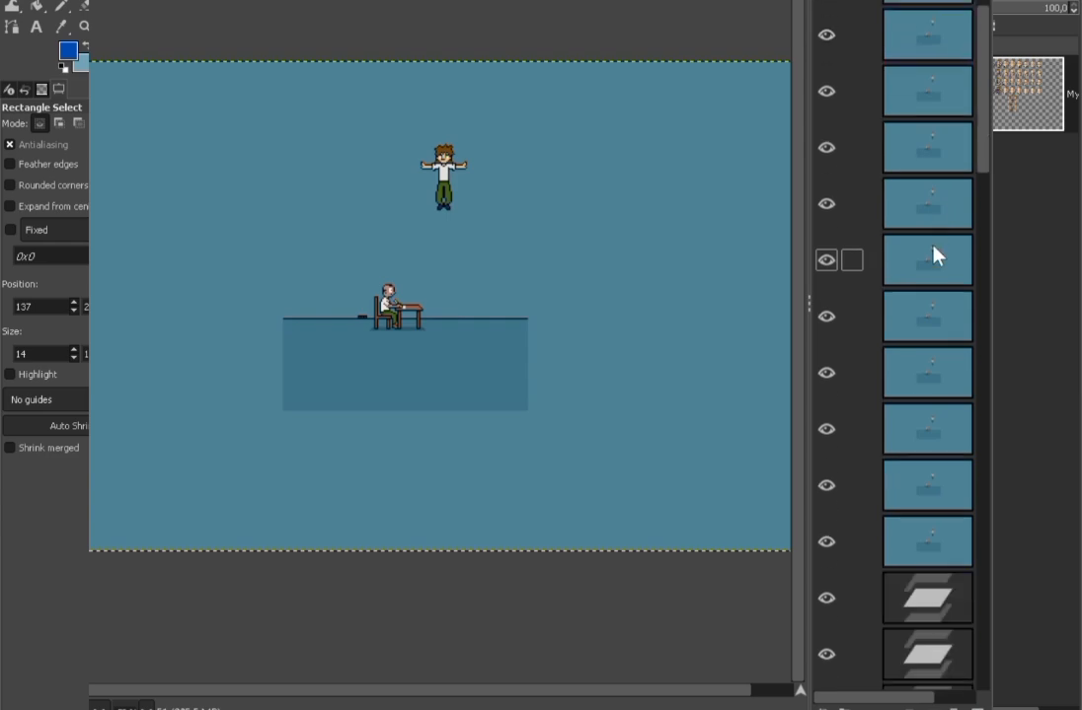
pyautogui.hotkey('ctrl', 'v')
pyautogui.scroll(-5, 934, 352)
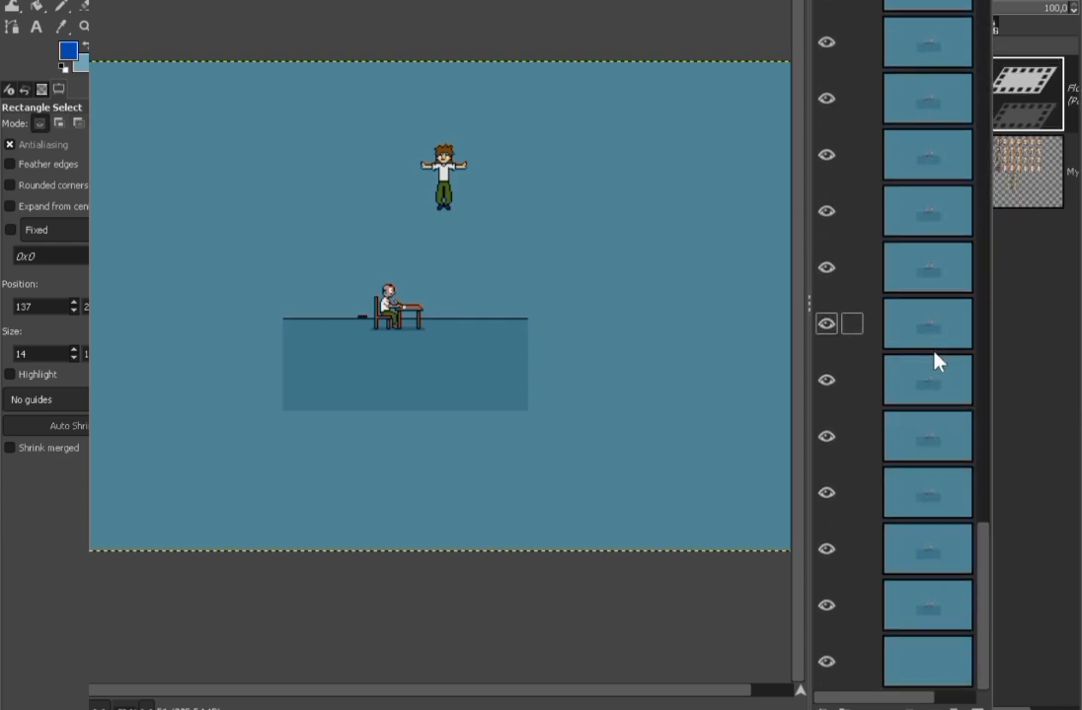
pyautogui.scroll(16, 935, 364)
pyautogui.scroll(12, 936, 363)
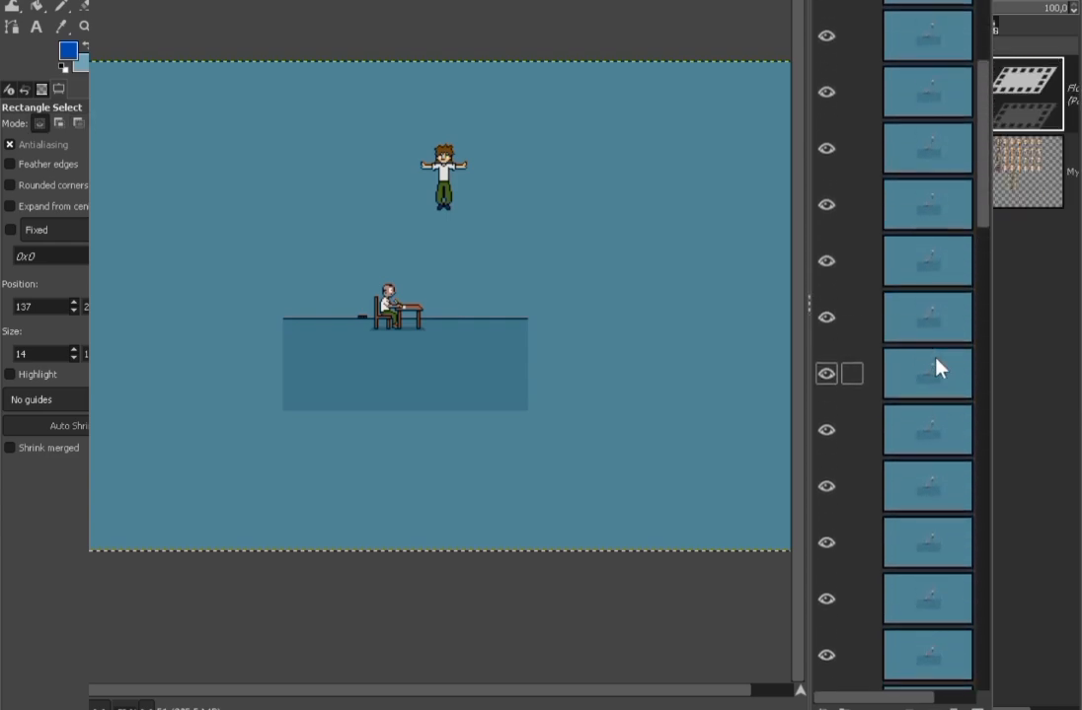
pyautogui.hotkey('ctrl', 'z')
pyautogui.hotkey('ctrl', 'shift', 'z')
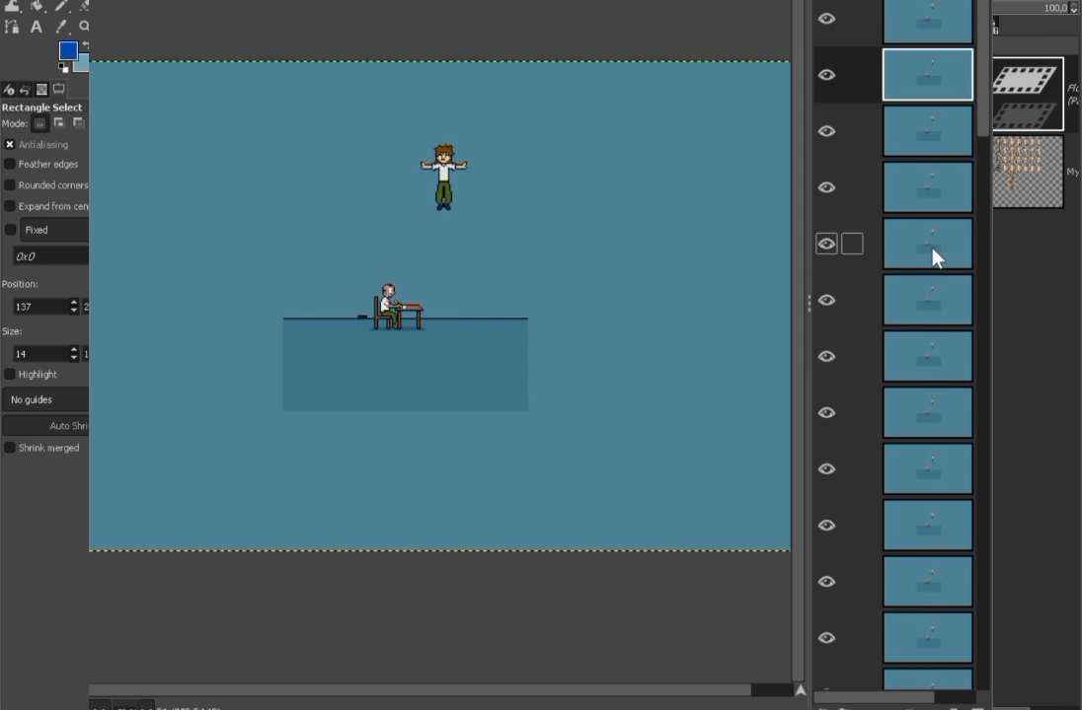
pyautogui.hotkey('ctrl', 'z')
pyautogui.hotkey('ctrl', 'shift', 'z')
pyautogui.hotkey('ctrl', 'z')
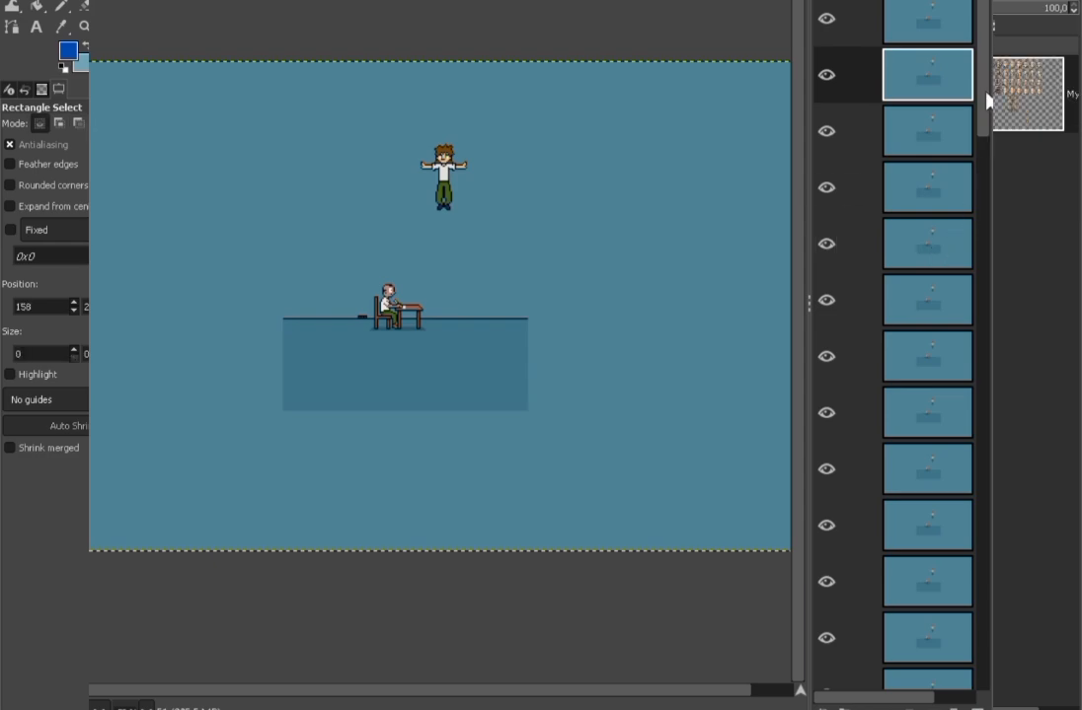
pyautogui.moveTo(986, 93)
pyautogui.mouseDown()
pyautogui.moveTo(984, 275)
pyautogui.moveTo(962, 357)
pyautogui.moveTo(967, 669)
pyautogui.mouseUp()
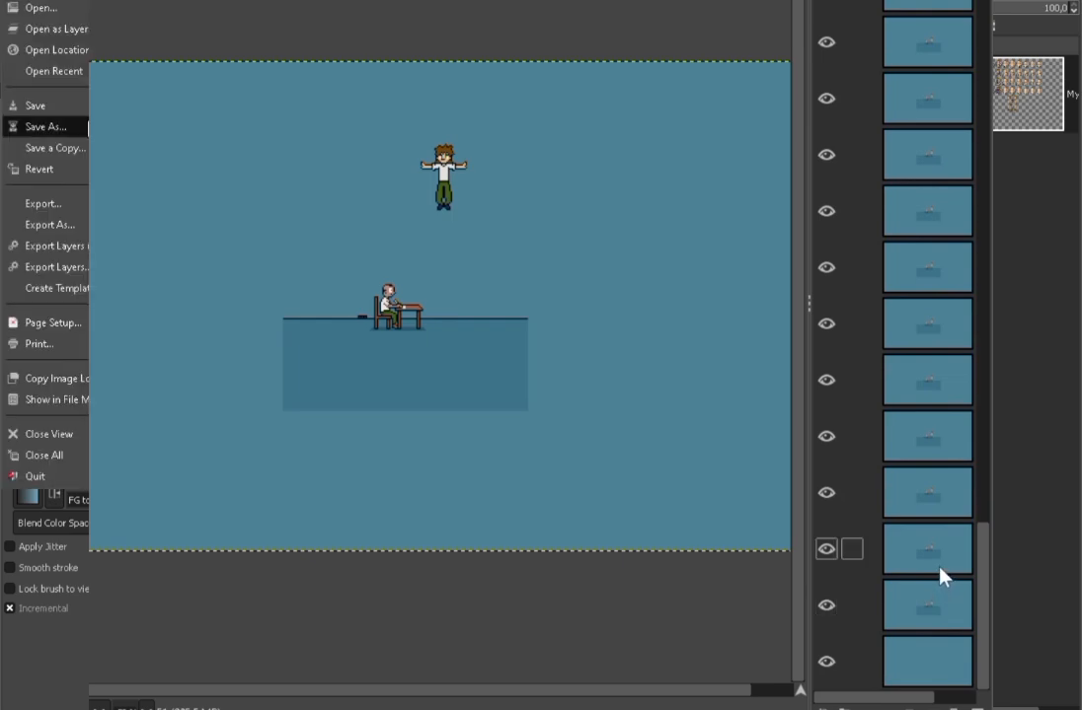
pyautogui.scroll(14, 940, 565)
pyautogui.scroll(10, 939, 573)
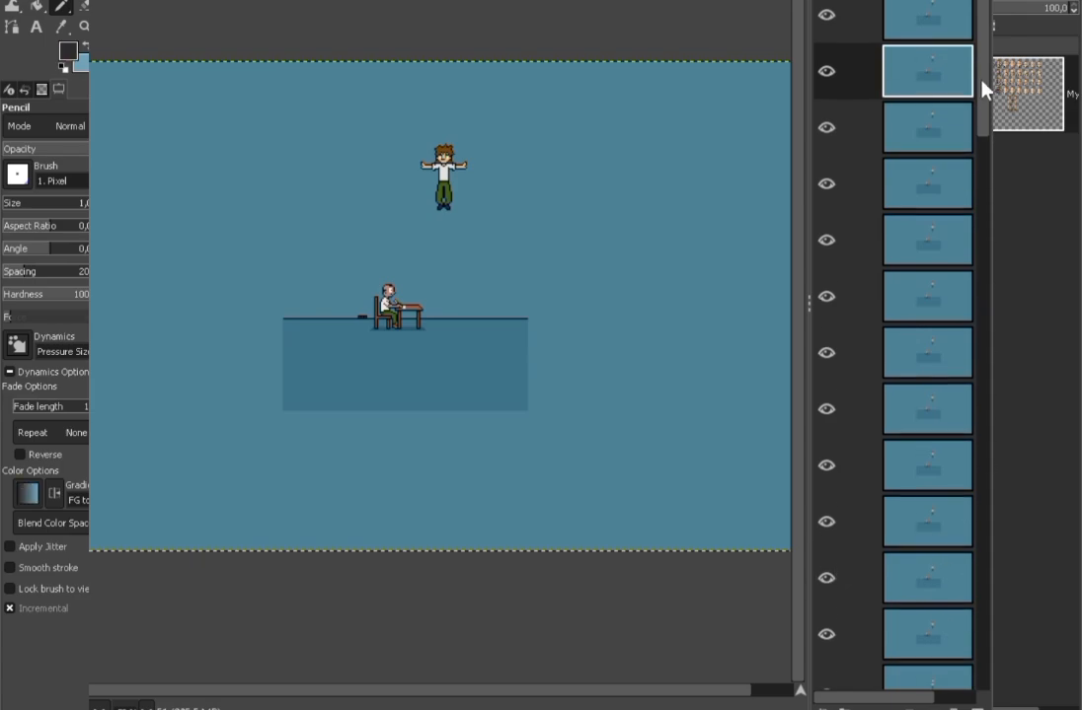
pyautogui.scroll(-1, 982, 92)
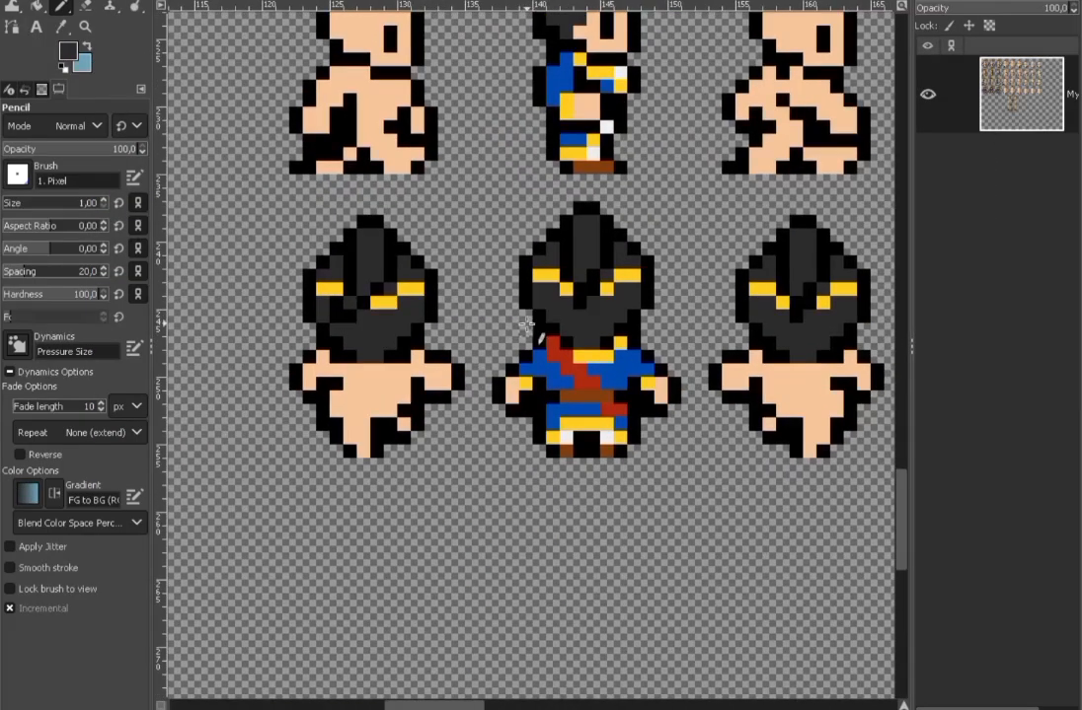
# Step: On the right back-view sprite's head, widen the lower left headband piece to two yellow pixels and blacken pixels around the ponytail's tip
pyautogui.scroll(3, 731, 292)
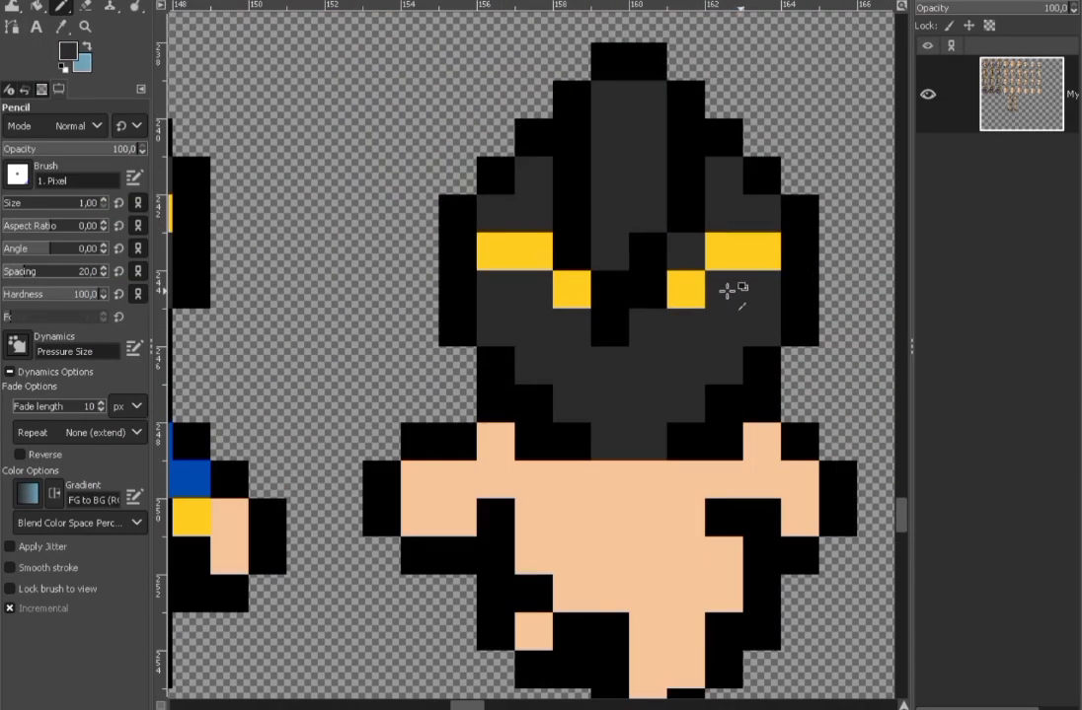
pyautogui.keyDown('ctrl'); pyautogui.click(610, 289); pyautogui.keyUp('ctrl')
pyautogui.click(608, 255)
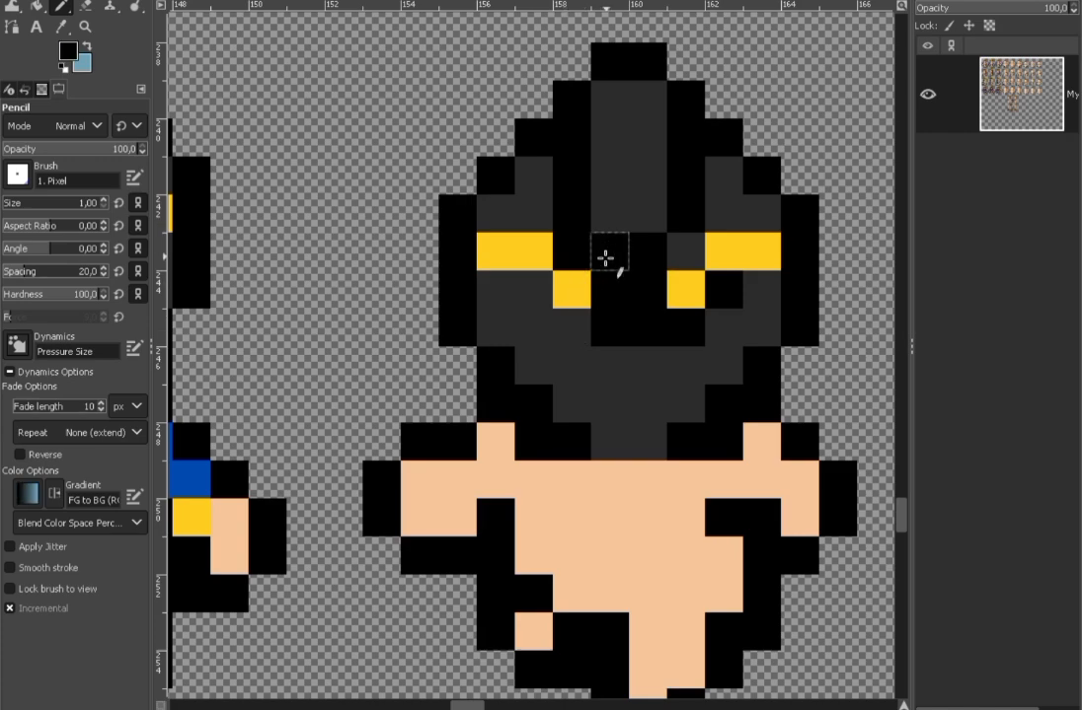
pyautogui.keyDown('ctrl'); pyautogui.click(577, 290); pyautogui.keyUp('ctrl')
pyautogui.click(610, 289)
pyautogui.keyDown('ctrl'); pyautogui.click(579, 332); pyautogui.keyUp('ctrl')
pyautogui.click(614, 328)
pyautogui.click(644, 330)
pyautogui.keyDown('ctrl'); pyautogui.click(685, 216); pyautogui.keyUp('ctrl')
pyautogui.click(724, 246)
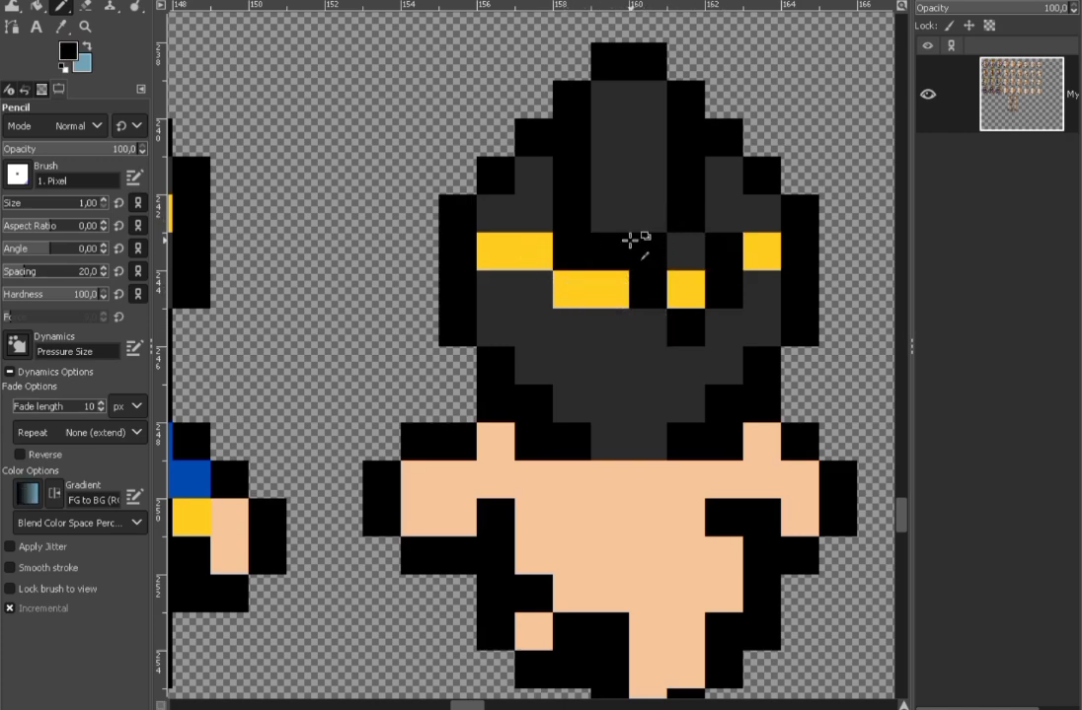
# Step: Extend the right back-view sprite's dark grey ponytail down one pixel and restore the yellow pixel at the inner end of its right headband
pyautogui.keyDown('ctrl'); pyautogui.click(547, 224); pyautogui.keyUp('ctrl')
pyautogui.click(572, 252)
pyautogui.scroll(-3, 590, 282)
pyautogui.scroll(3, 624, 285)
pyautogui.keyDown('ctrl'); pyautogui.click(598, 243); pyautogui.keyUp('ctrl')
pyautogui.click(631, 252)
pyautogui.keyDown('ctrl'); pyautogui.click(698, 254); pyautogui.keyUp('ctrl')
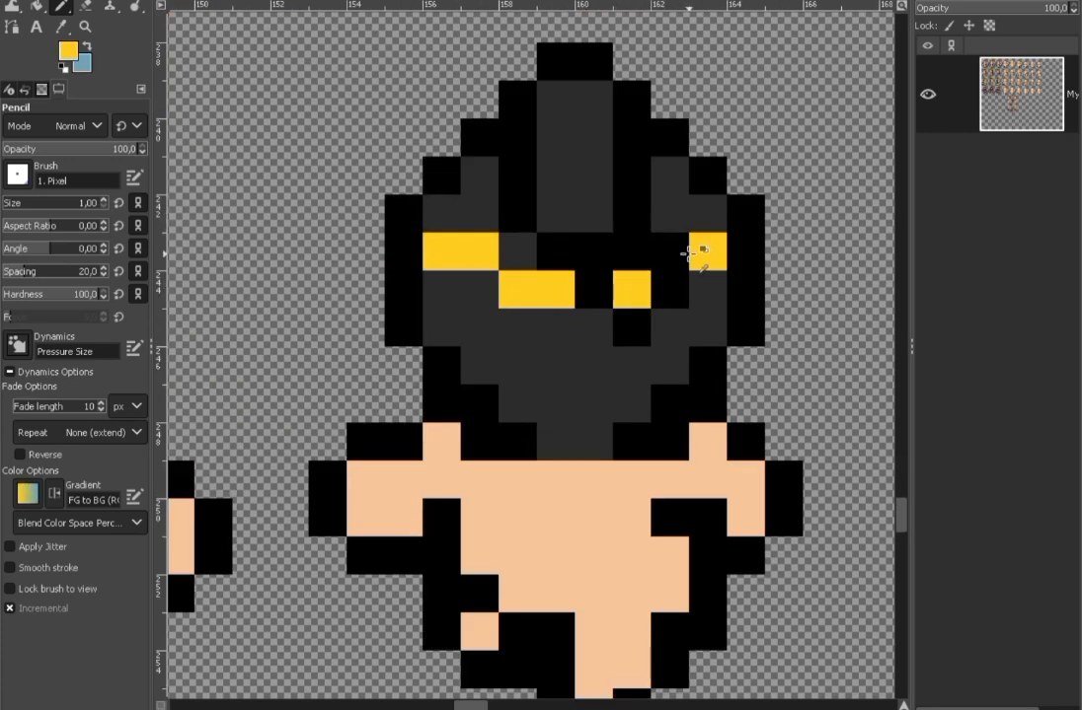
pyautogui.click(669, 252)
pyautogui.keyDown('ctrl'); pyautogui.click(598, 223); pyautogui.keyUp('ctrl')
pyautogui.click(595, 252)
pyautogui.scroll(-4, 639, 318)
pyautogui.moveTo(665, 328); pyautogui.dragTo(794, 276)
# Step: Bend the right back-view sprite's ponytail tip to the right in dark grey with a black outline, over the right headband's inner end
pyautogui.scroll(4, 719, 312)
pyautogui.keyDown('ctrl'); pyautogui.click(720, 312); pyautogui.keyUp('ctrl')
pyautogui.scroll(-4, 699, 303)
pyautogui.scroll(4, 722, 246)
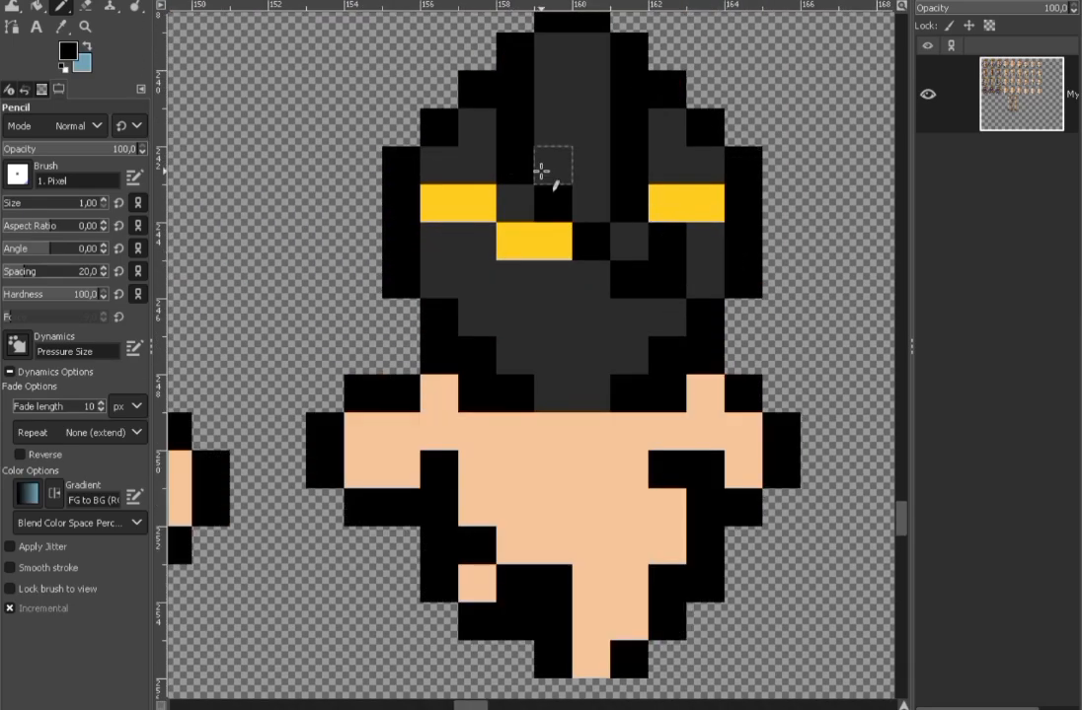
pyautogui.moveTo(541, 171); pyautogui.dragTo(524, 217)
pyautogui.click(524, 217)
pyautogui.keyDown('ctrl'); pyautogui.click(505, 239); pyautogui.keyUp('ctrl')
pyautogui.click(502, 216)
pyautogui.keyDown('ctrl'); pyautogui.click(637, 278); pyautogui.keyUp('ctrl')
pyautogui.click(646, 254)
pyautogui.keyDown('ctrl'); pyautogui.click(618, 278); pyautogui.keyUp('ctrl')
pyautogui.click(616, 256)
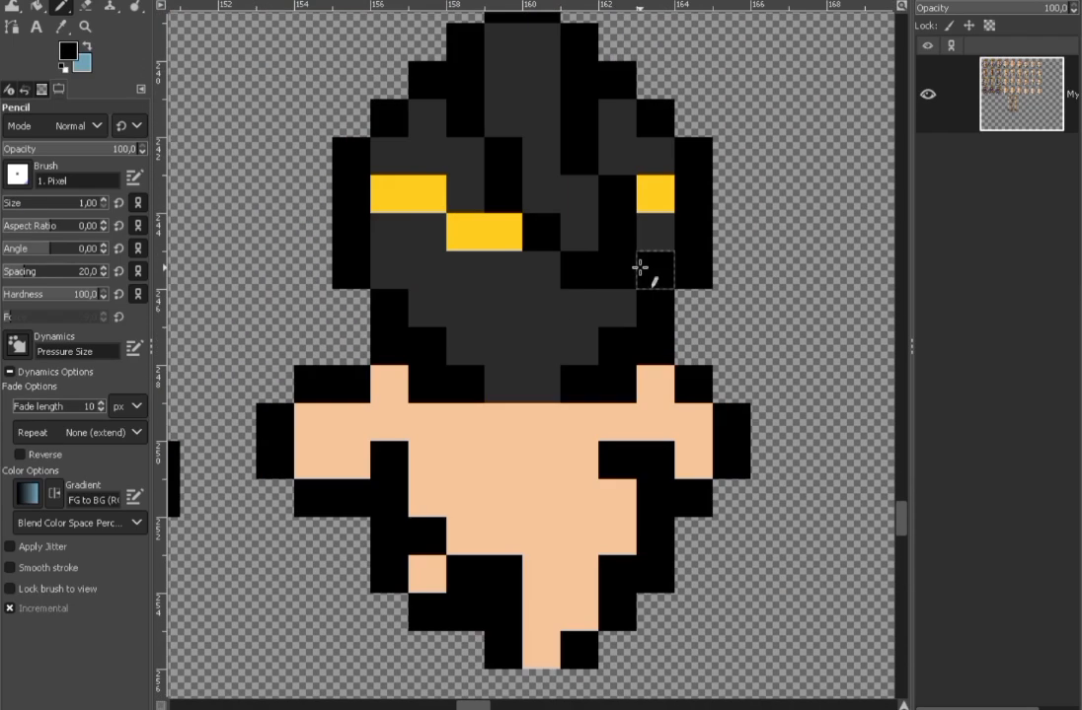
pyautogui.scroll(-1, 640, 266)
pyautogui.scroll(-3, 638, 242)
pyautogui.scroll(4, 687, 259)
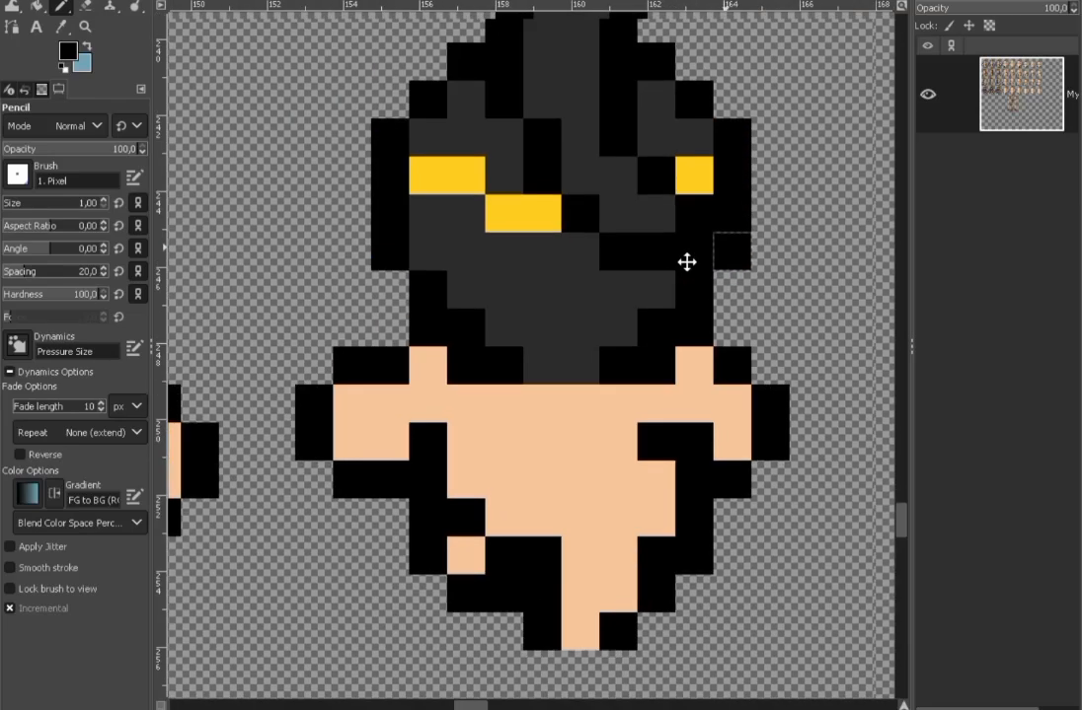
# Step: Move the right back-view sprite's ponytail tip up one pixel and fill the gap beneath it with dark grey hair
pyautogui.press('r')
pyautogui.moveTo(470, 249)
pyautogui.mouseDown()
pyautogui.moveTo(610, 308)
pyautogui.moveTo(610, 268)
pyautogui.mouseUp()
pyautogui.click(723, 286)
pyautogui.scroll(-4, 650, 260)
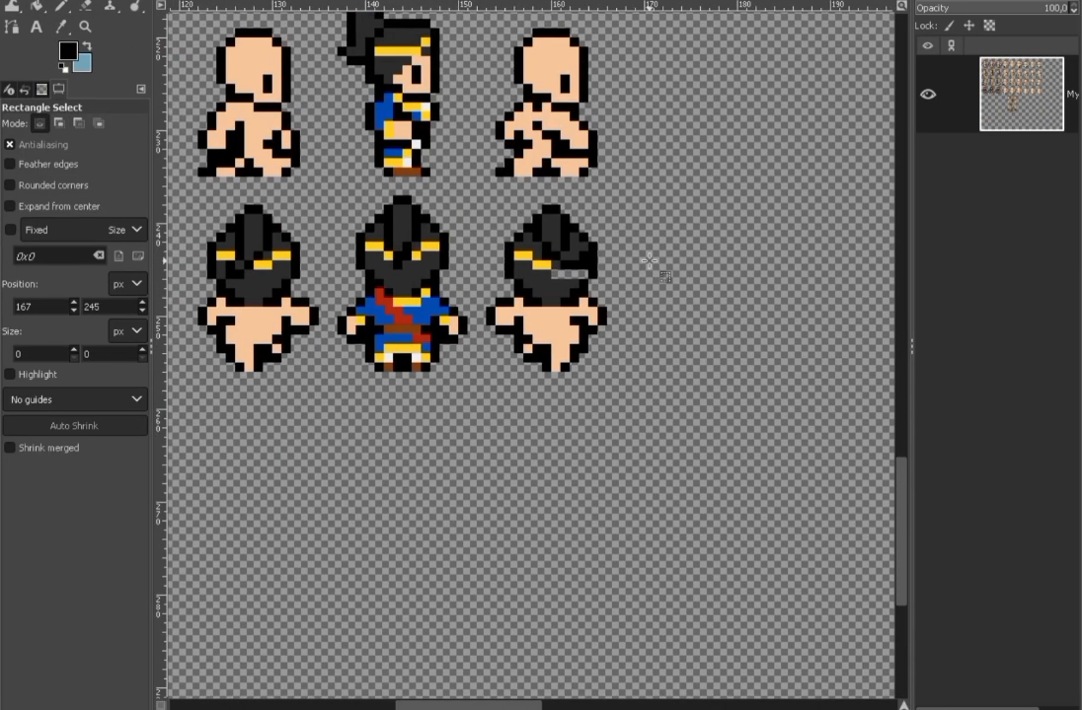
pyautogui.press('n')
pyautogui.scroll(5, 581, 276)
pyautogui.keyDown('ctrl'); pyautogui.click(444, 235); pyautogui.keyUp('ctrl')
pyautogui.moveTo(443, 279); pyautogui.dragTo(578, 278)
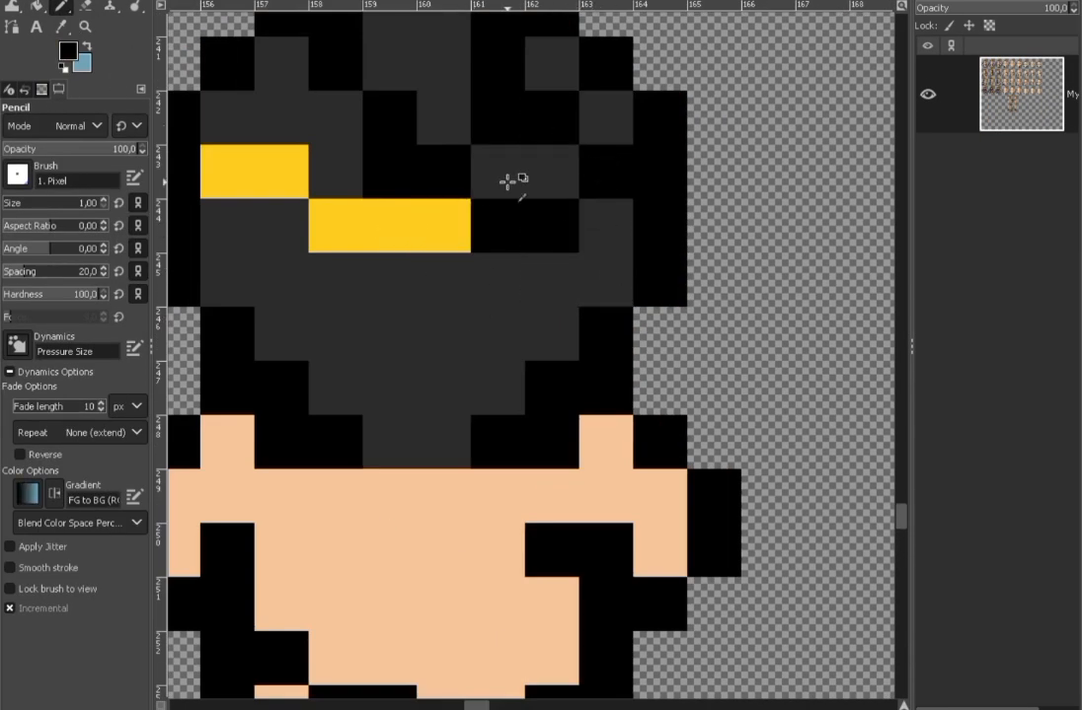
# Step: Cover the left back-view sprite's left headband piece in black and extend its ponytail to the left in dark grey
pyautogui.scroll(-4, 550, 229)
pyautogui.moveTo(650, 247); pyautogui.dragTo(689, 262)
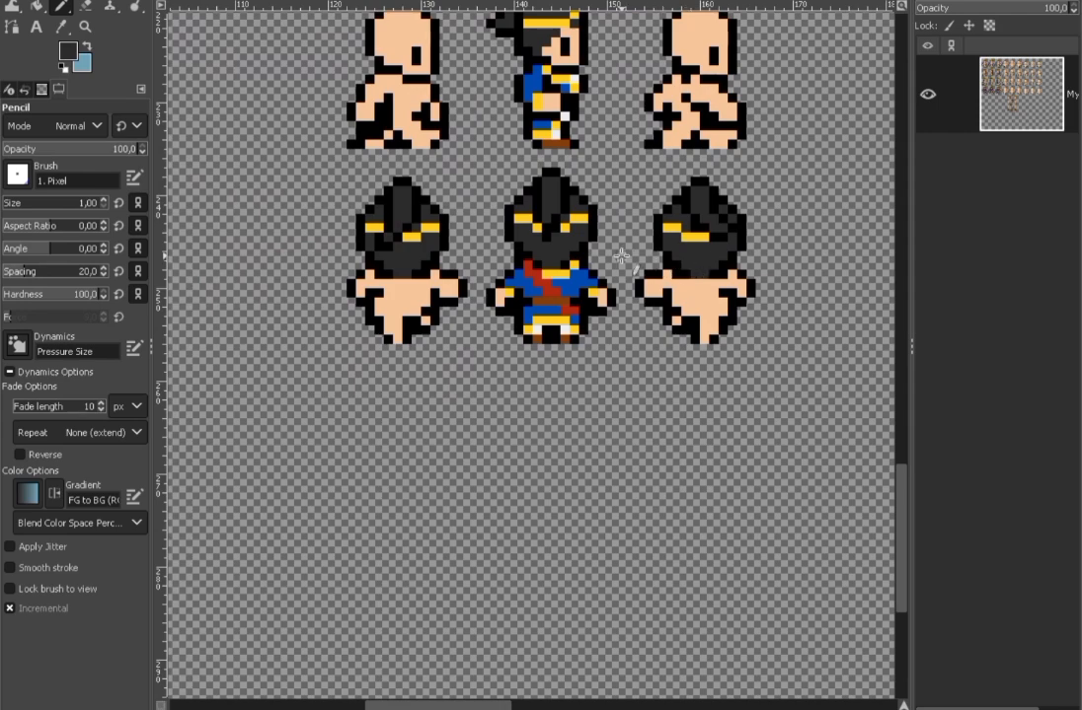
pyautogui.scroll(5, 392, 236)
pyautogui.keyDown('ctrl'); pyautogui.click(331, 253); pyautogui.keyUp('ctrl')
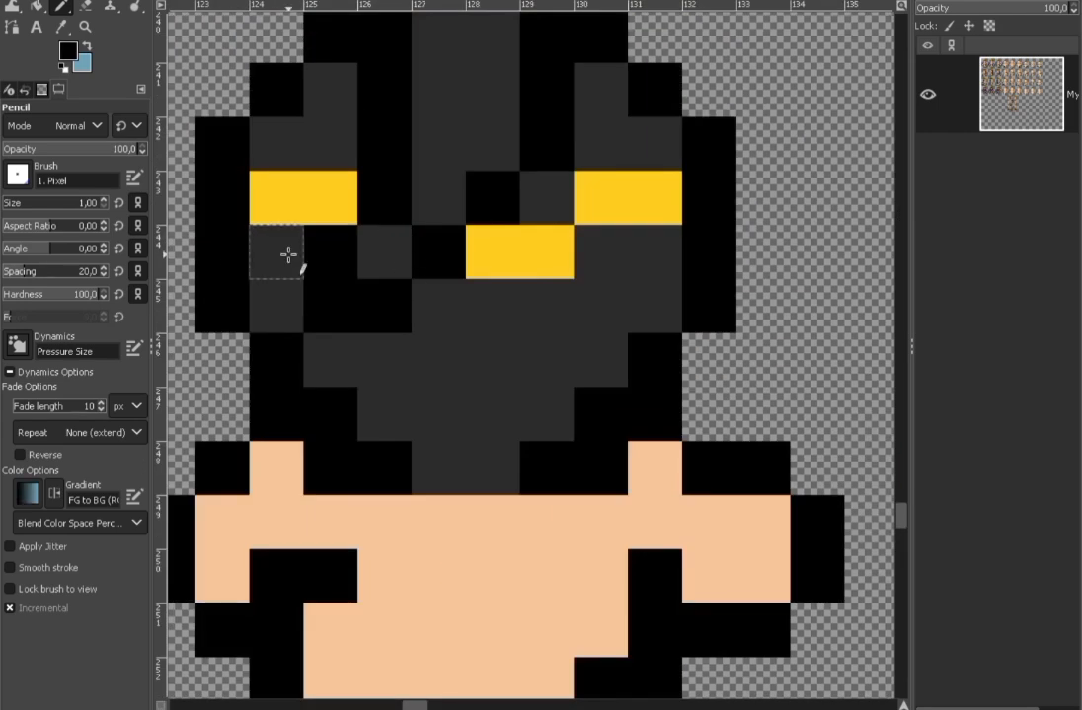
pyautogui.moveTo(330, 198); pyautogui.dragTo(287, 271)
pyautogui.keyDown('ctrl'); pyautogui.click(287, 301); pyautogui.keyUp('ctrl')
pyautogui.moveTo(331, 304); pyautogui.dragTo(384, 304)
pyautogui.keyDown('ctrl'); pyautogui.click(436, 258); pyautogui.keyUp('ctrl')
pyautogui.click(384, 252)
pyautogui.keyDown('ctrl'); pyautogui.click(424, 202); pyautogui.keyUp('ctrl')
pyautogui.click(385, 201)
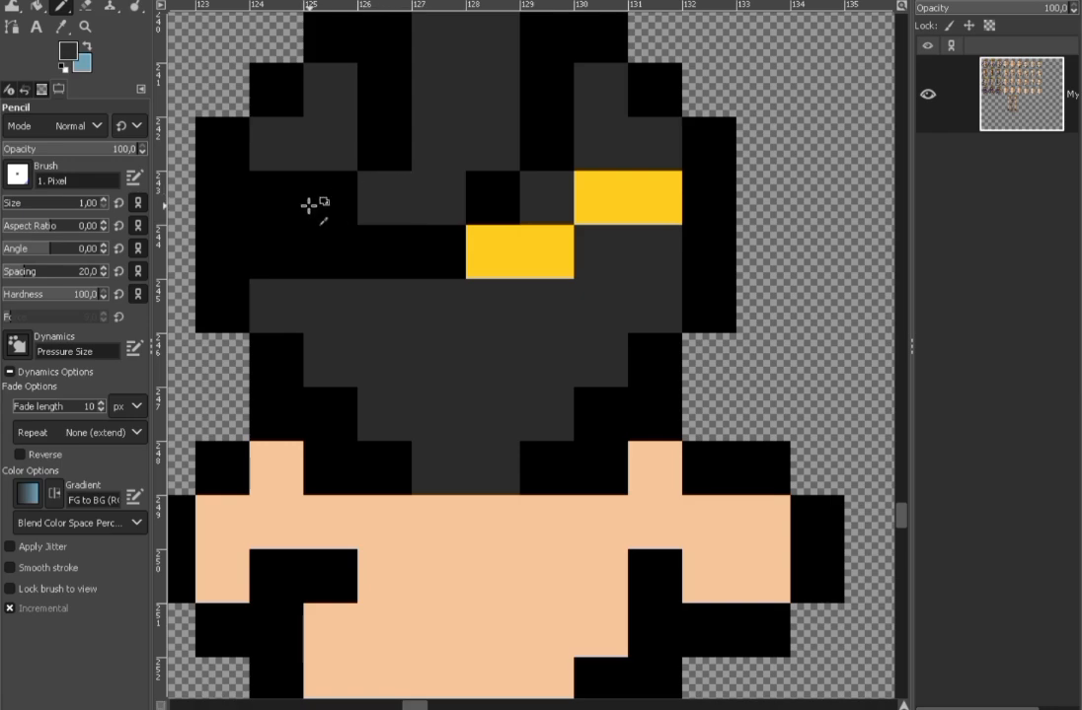
# Step: Add a dark grey hair pixel at the left back-view sprite's head edge and blacken the pixel above it
pyautogui.click(276, 253)
pyautogui.keyDown('ctrl'); pyautogui.click(492, 252); pyautogui.keyUp('ctrl')
pyautogui.click(277, 198)
pyautogui.scroll(-5, 453, 270)
pyautogui.scroll(1, 474, 268)
pyautogui.keyDown('ctrl'); pyautogui.click(409, 259); pyautogui.keyUp('ctrl')
pyautogui.click(392, 256)
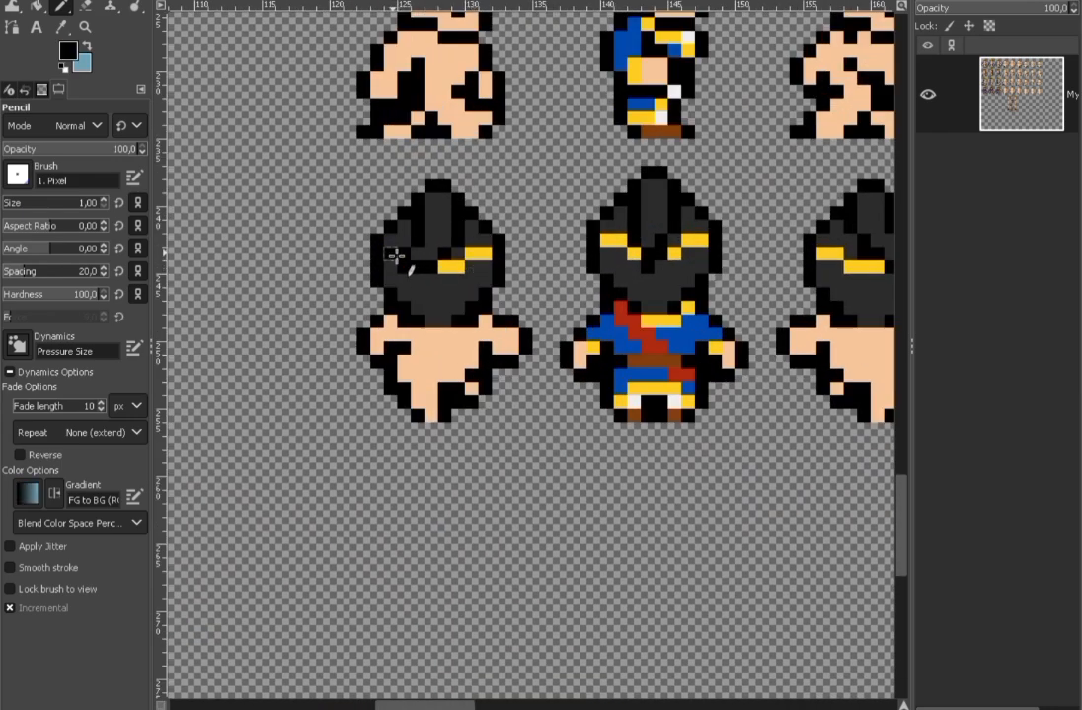
pyautogui.scroll(-1, 396, 256)
pyautogui.moveTo(525, 271); pyautogui.dragTo(523, 261)
# Step: Extend the left back-view sprite's ponytail tip by one dark grey pixel with black outline pixels above and below it
pyautogui.scroll(3, 411, 251)
pyautogui.keyDown('ctrl'); pyautogui.click(413, 257); pyautogui.keyUp('ctrl')
pyautogui.click(392, 215)
pyautogui.keyDown('ctrl'); pyautogui.click(426, 219); pyautogui.keyUp('ctrl')
pyautogui.moveTo(410, 213); pyautogui.dragTo(386, 234)
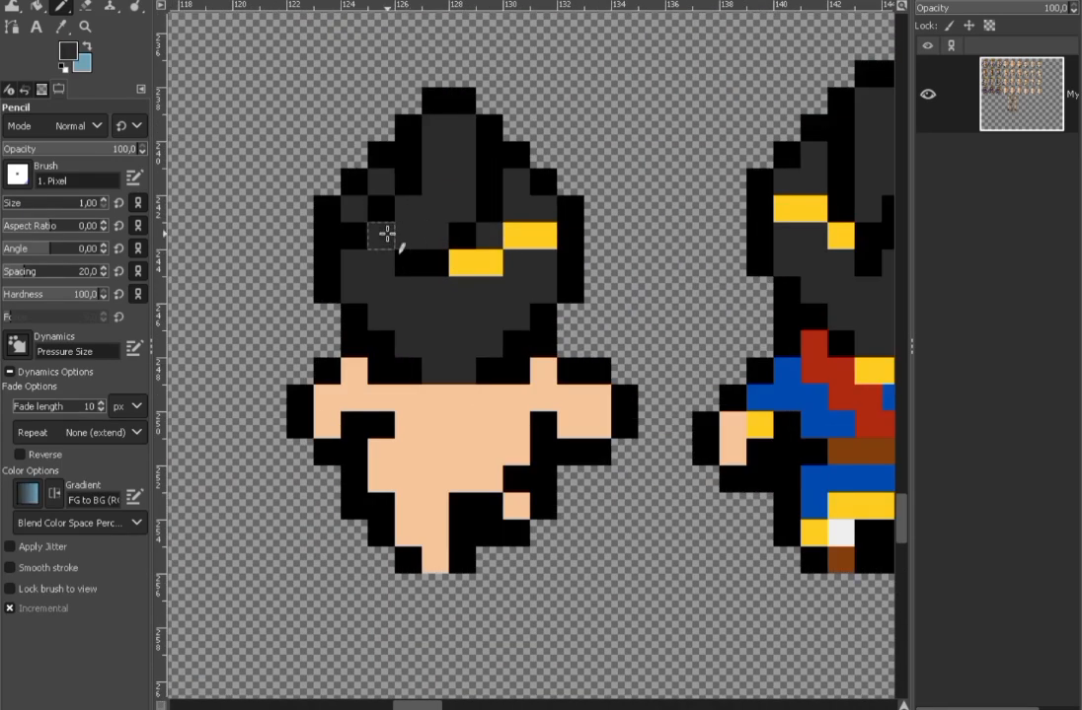
pyautogui.keyDown('ctrl'); pyautogui.click(408, 260); pyautogui.keyUp('ctrl')
pyautogui.click(386, 260)
# Step: Widen the lower part of the left back-view sprite's yellow headband to three pixels
pyautogui.scroll(-2, 395, 258)
pyautogui.scroll(-2, 403, 227)
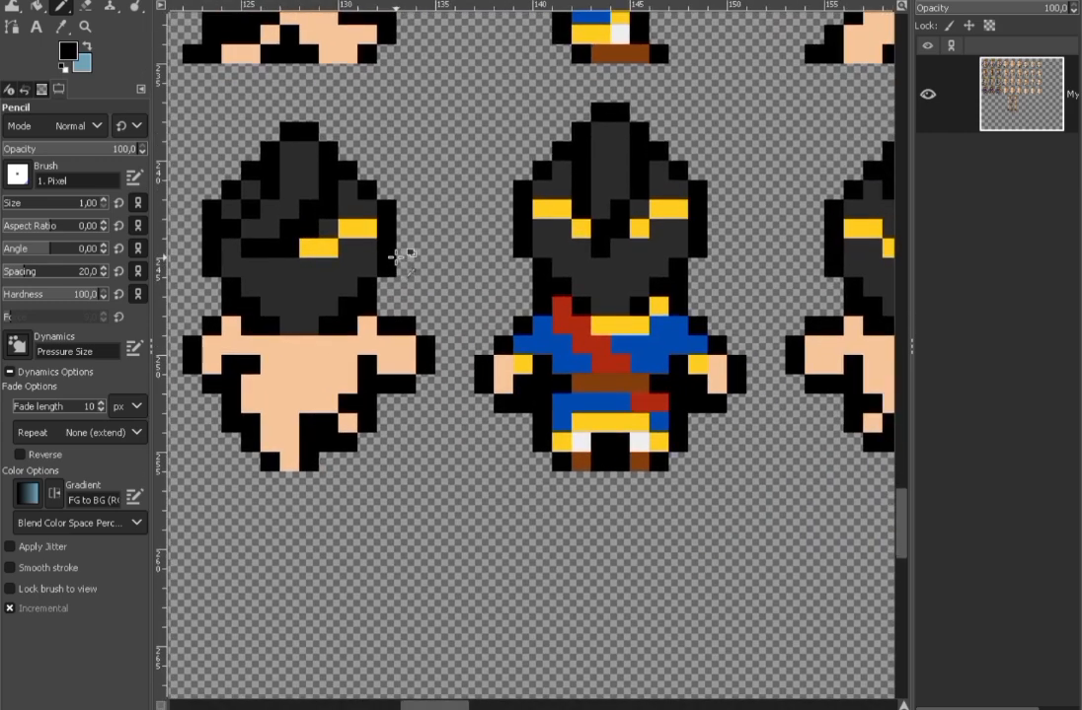
pyautogui.keyDown('ctrl'); pyautogui.click(336, 249); pyautogui.keyUp('ctrl')
pyautogui.keyDown('ctrl'); pyautogui.click(350, 225); pyautogui.keyUp('ctrl')
# Step: Examine the three back-view sprites together with the rows for the other walking directions
pyautogui.scroll(-3, 350, 225)
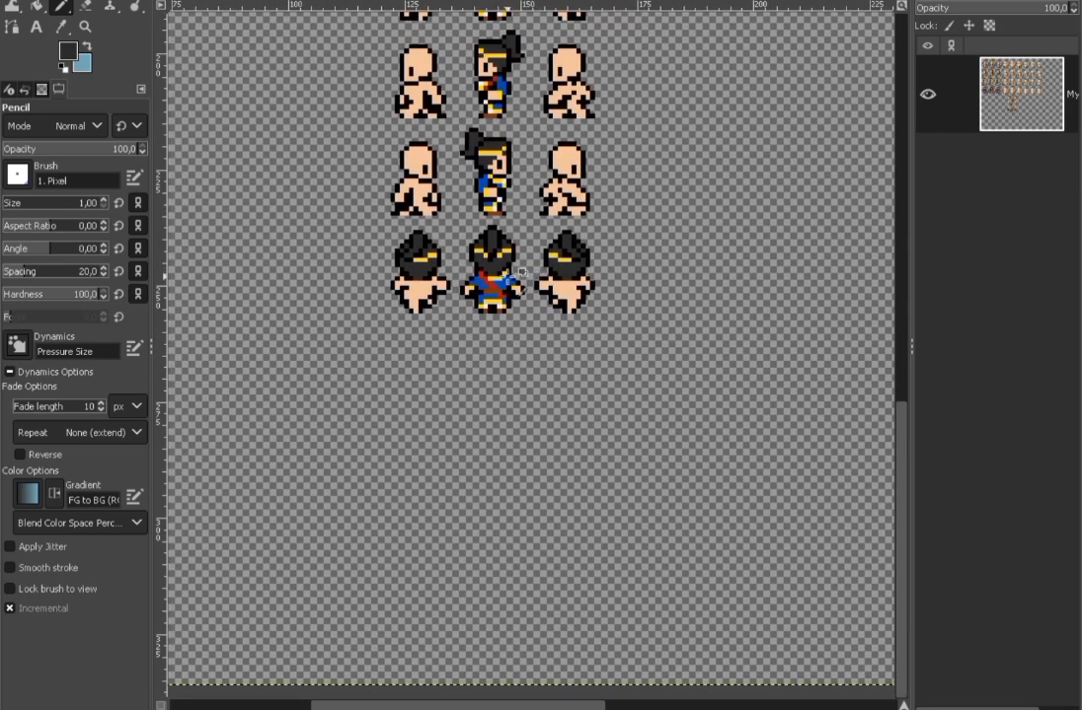
pyautogui.scroll(3, 350, 225)
pyautogui.scroll(-1, 350, 225)
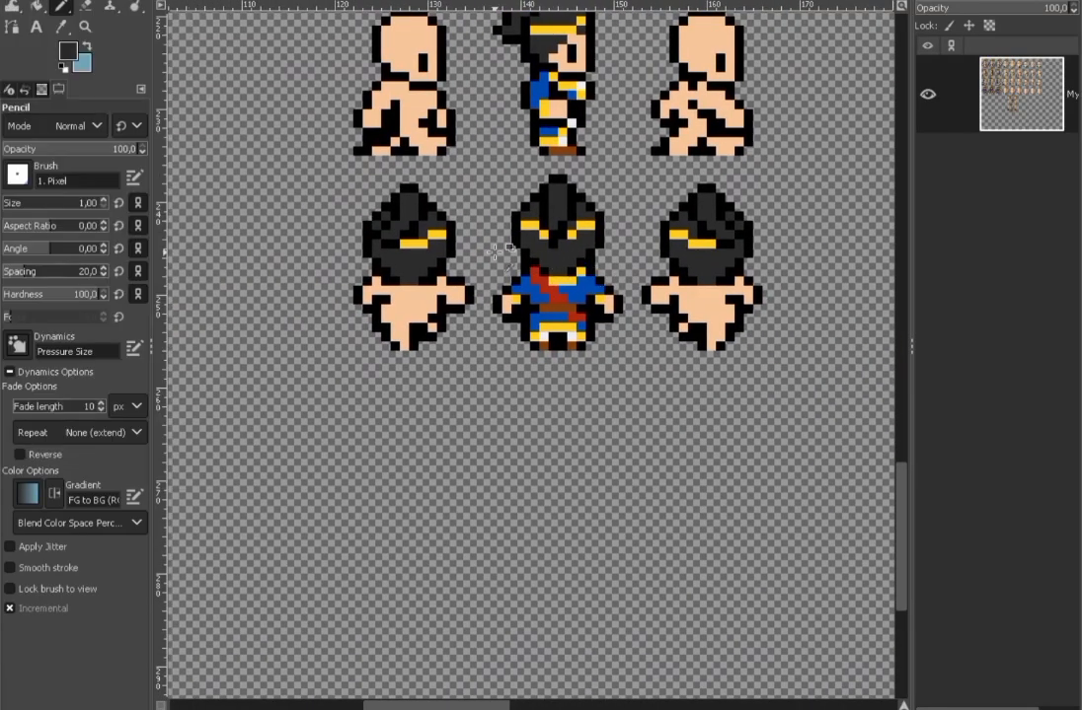
pyautogui.scroll(2, 615, 299)
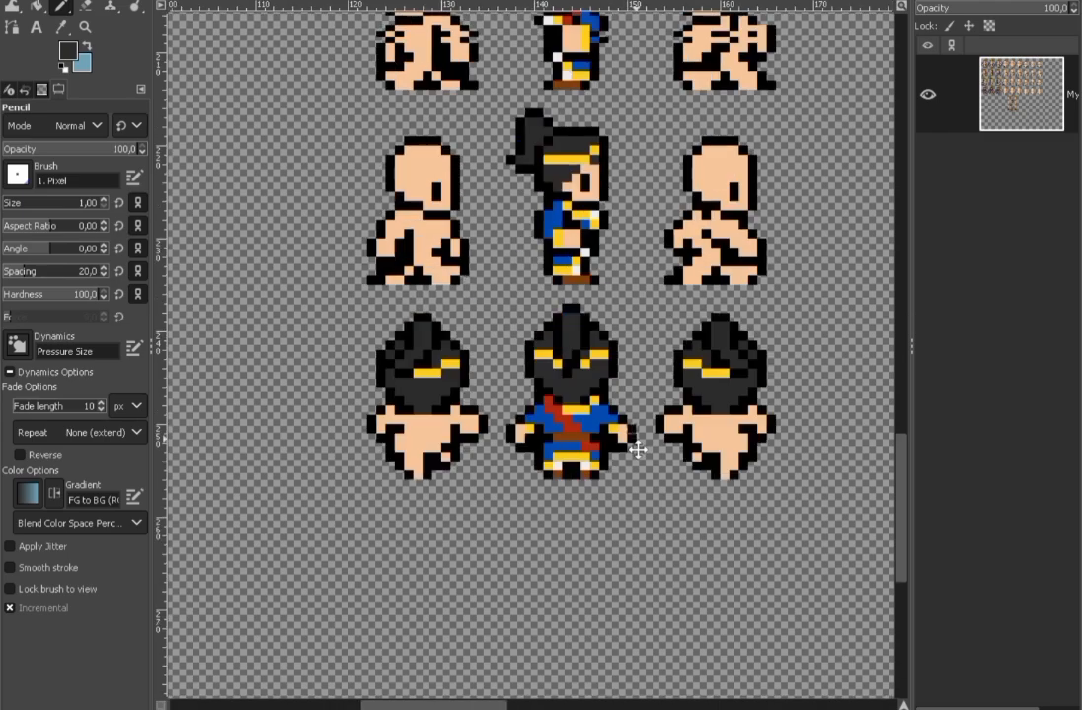
pyautogui.scroll(-2, 635, 272)
pyautogui.scroll(-2, 545, 187)
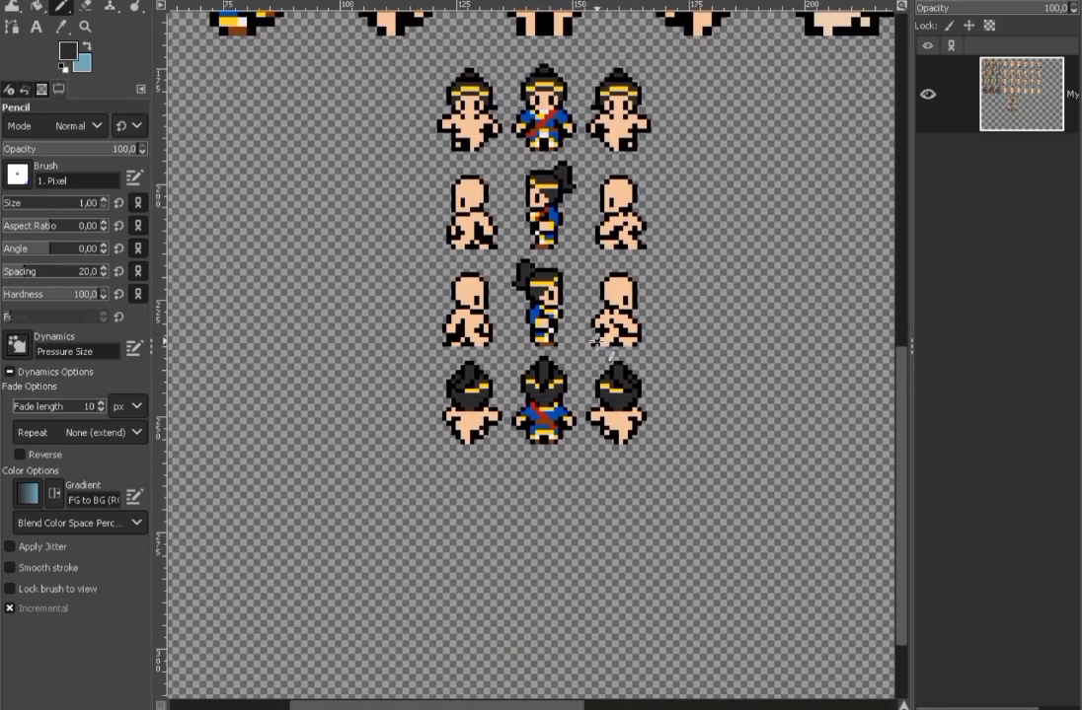
pyautogui.moveTo(596, 341); pyautogui.dragTo(586, 298)
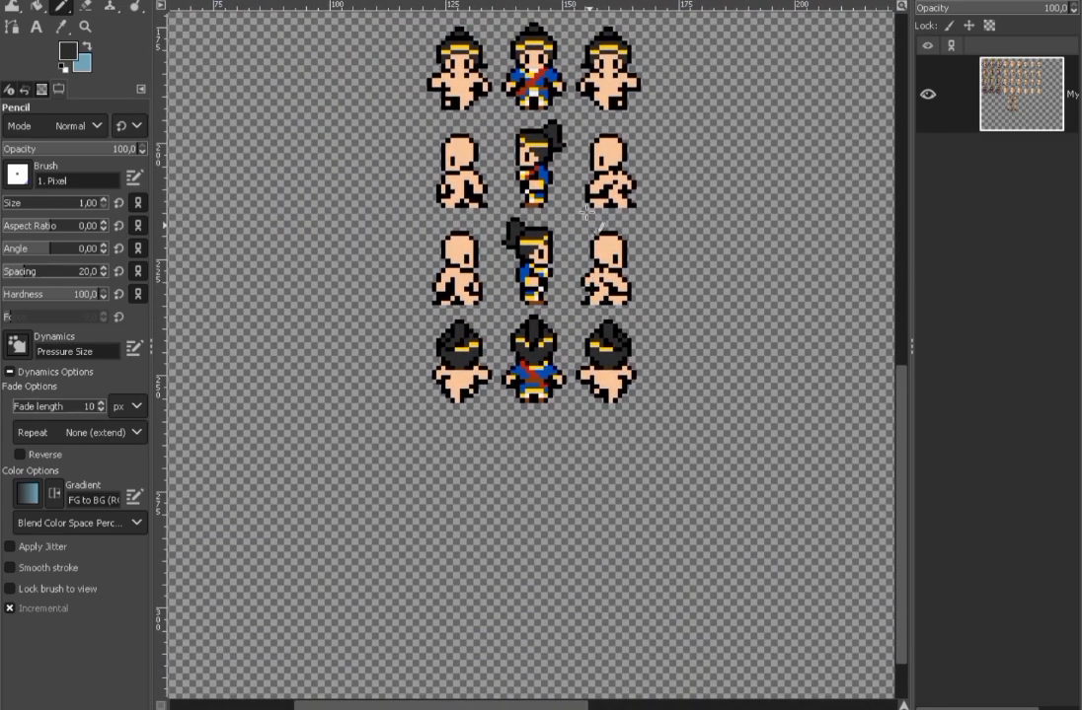
# Step: Copy the middle left-facing sprite's head with a 13 × 11 pixel selection and paste it onto the left sprite of that row
pyautogui.scroll(5, 541, 138)
pyautogui.press('r')
pyautogui.moveTo(385, 38)
pyautogui.mouseDown()
pyautogui.moveTo(731, 316)
pyautogui.moveTo(732, 332)
pyautogui.mouseUp()
pyautogui.scroll(-2, 700, 308)
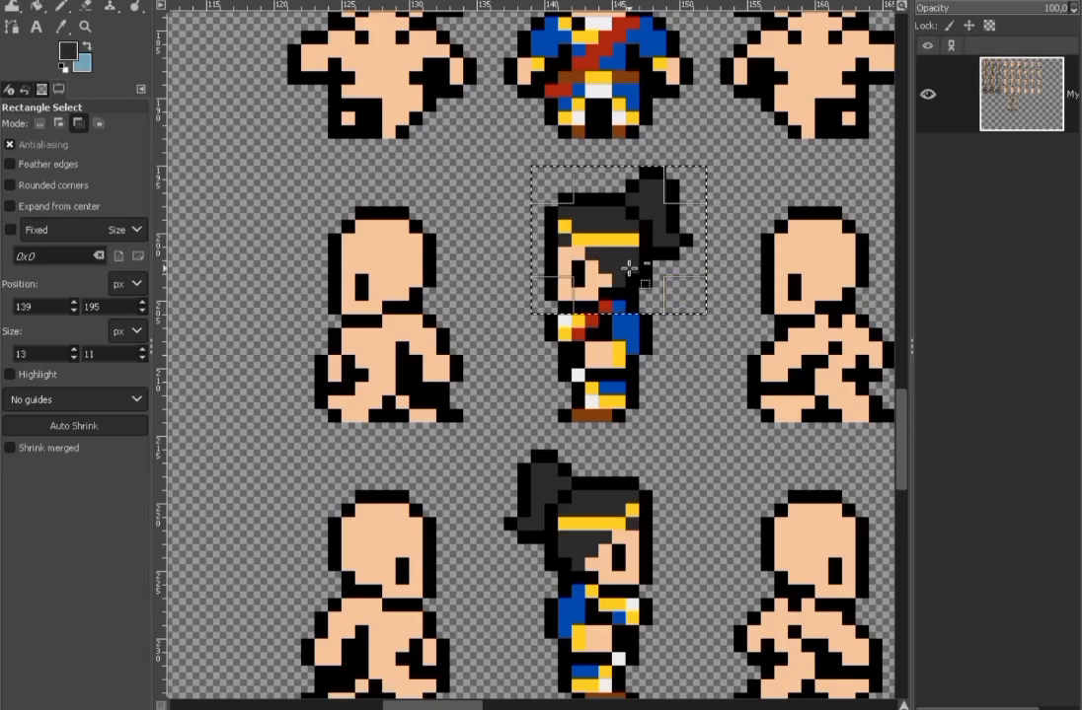
pyautogui.hotkey('ctrl', 'c')
pyautogui.hotkey('ctrl', 'v')
pyautogui.moveTo(628, 269); pyautogui.dragTo(413, 282)
pyautogui.click(928, 95)
pyautogui.click(927, 94)
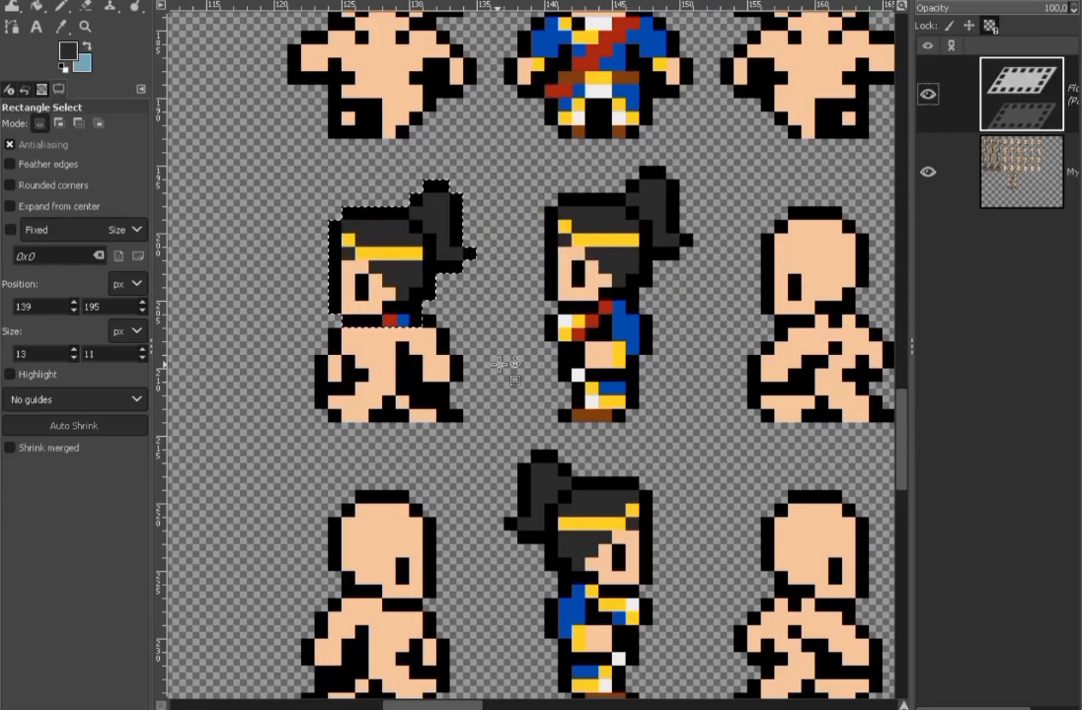
pyautogui.click(499, 364)
# Step: Widen the blue collar under the left sprite's pasted head to two pixels
pyautogui.press('n')
pyautogui.scroll(2, 407, 326)
pyautogui.keyDown('ctrl'); pyautogui.click(403, 311); pyautogui.keyUp('ctrl')
pyautogui.click(424, 310)
pyautogui.scroll(-2, 461, 242)
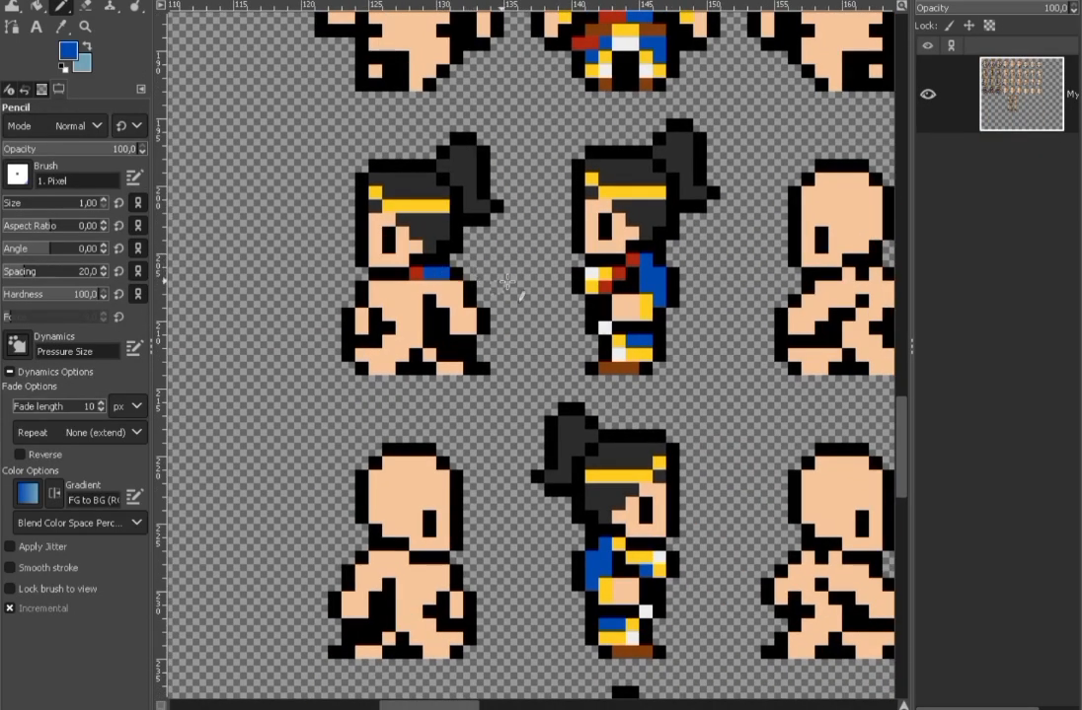
# Step: Paste the copied head onto the right sprite of the left-facing row, align it with the body and anchor it
pyautogui.moveTo(506, 282); pyautogui.dragTo(464, 280)
pyautogui.press('r')
pyautogui.moveTo(694, 228); pyautogui.dragTo(621, 225)
pyautogui.hotkey('ctrl', 'v')
pyautogui.moveTo(525, 361); pyautogui.dragTo(727, 215)
pyautogui.scroll(1, 775, 259)
pyautogui.moveTo(643, 260)
pyautogui.mouseDown()
pyautogui.moveTo(661, 222)
pyautogui.moveTo(661, 261)
pyautogui.mouseUp()
pyautogui.click(927, 95)
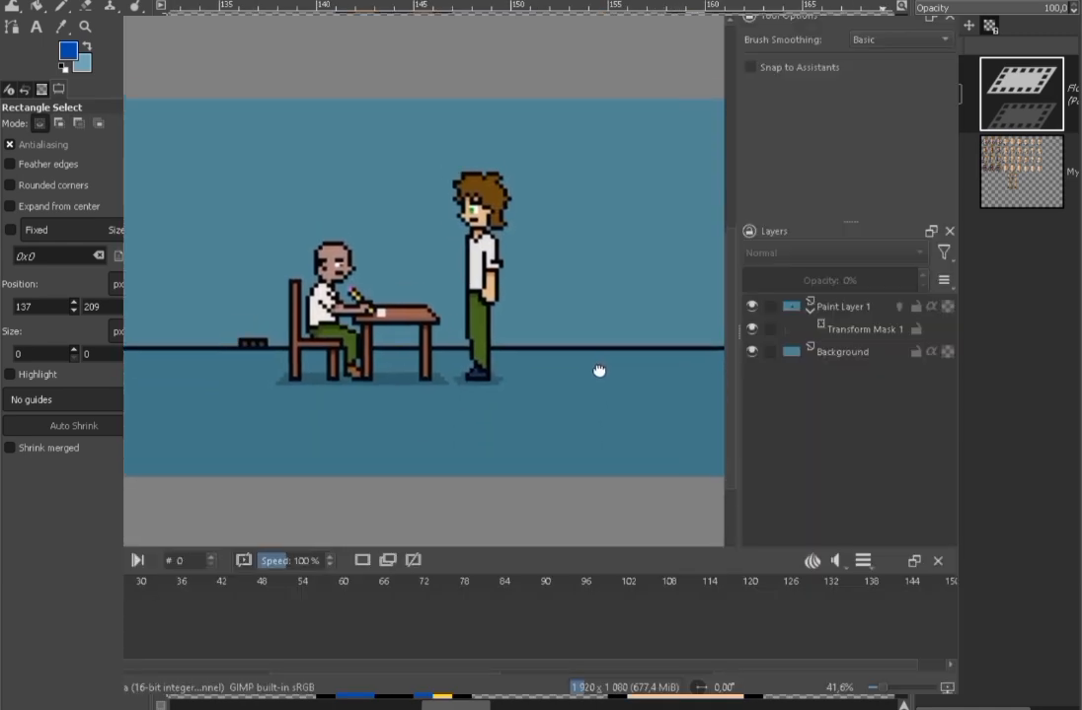
pyautogui.hotkey('ctrl', 'h')
# Step: Switch to the Krita animation and select Paint Layer 1
pyautogui.press('n')
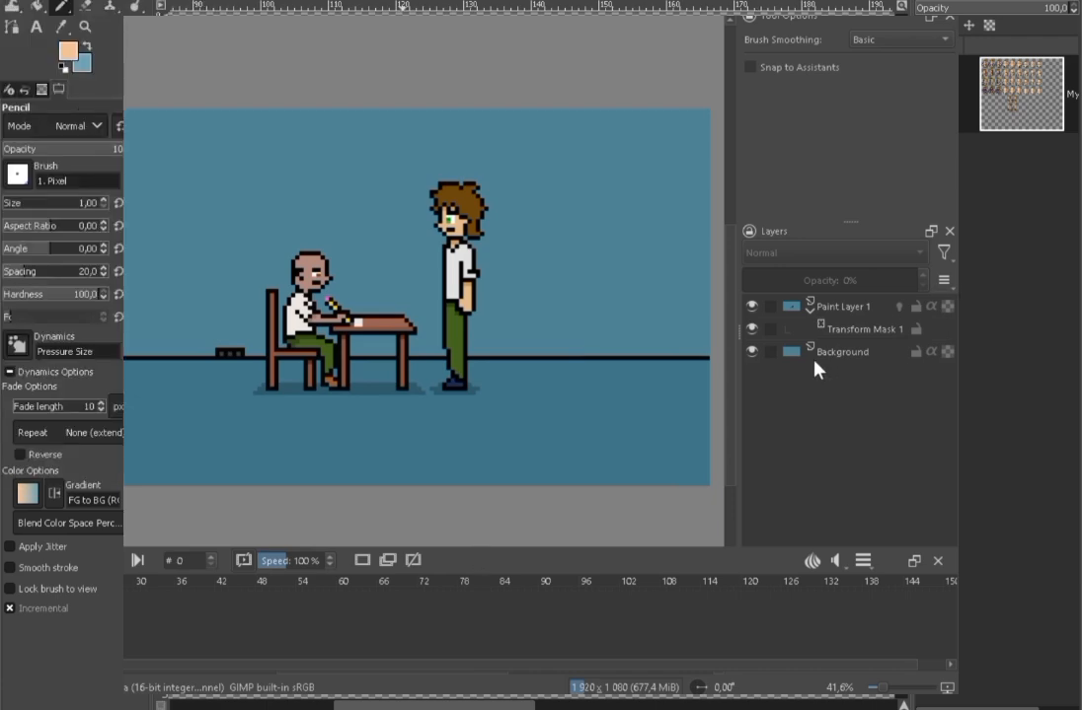
pyautogui.click(844, 306)
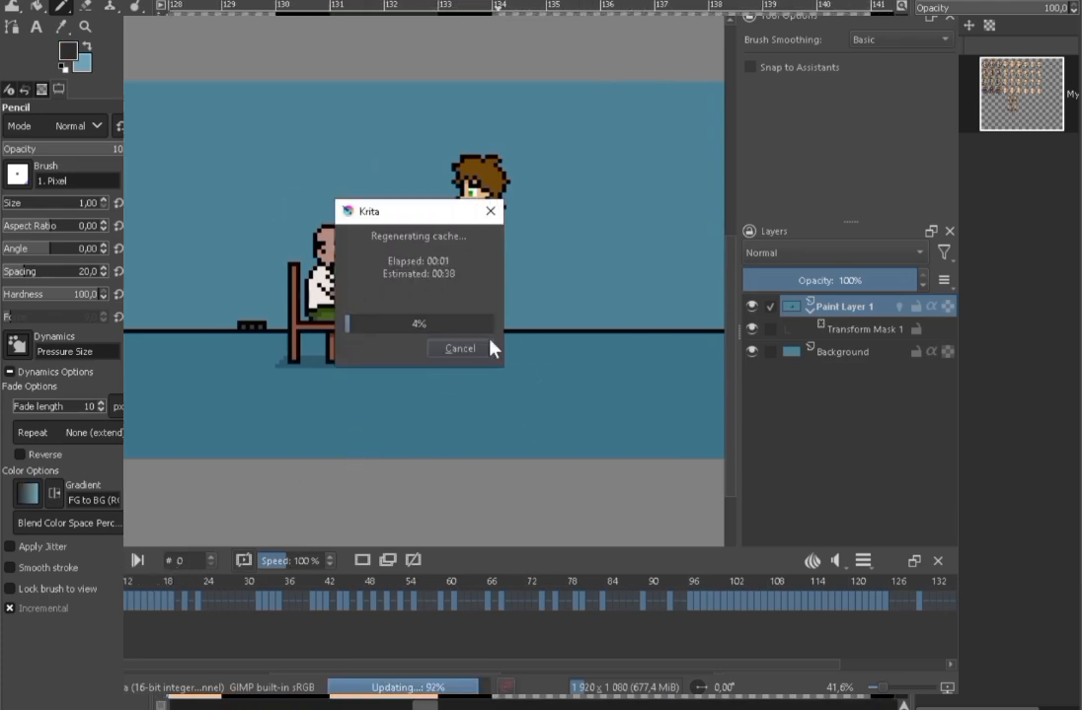
pyautogui.hotkey('ctrl', 'r')
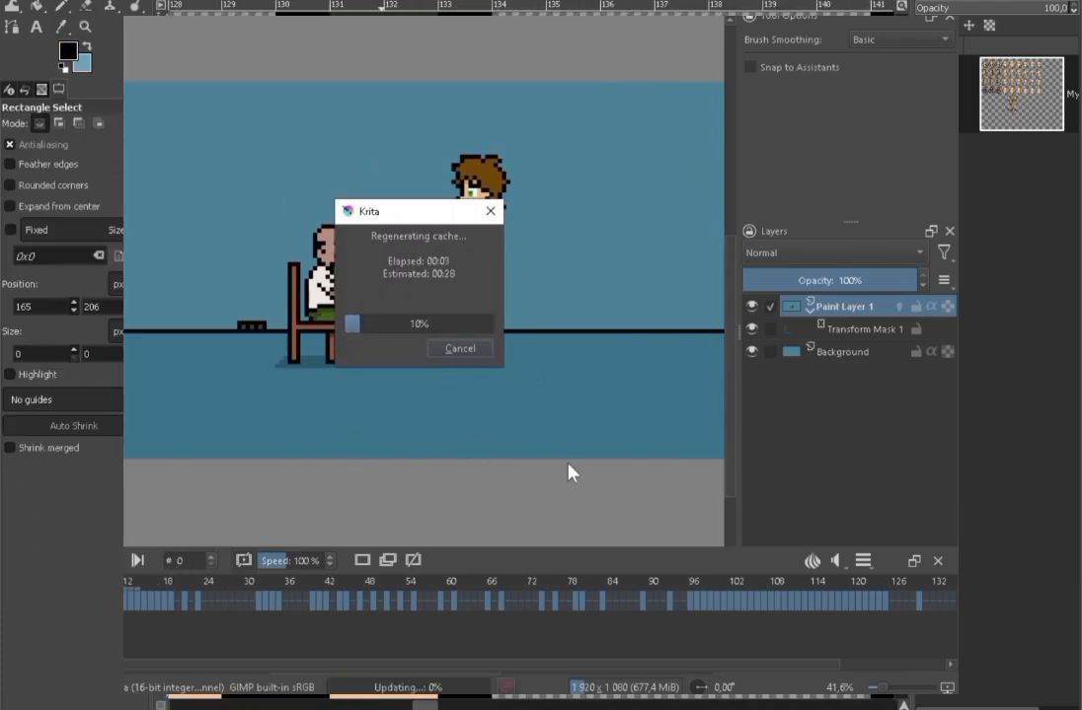
pyautogui.press('b')
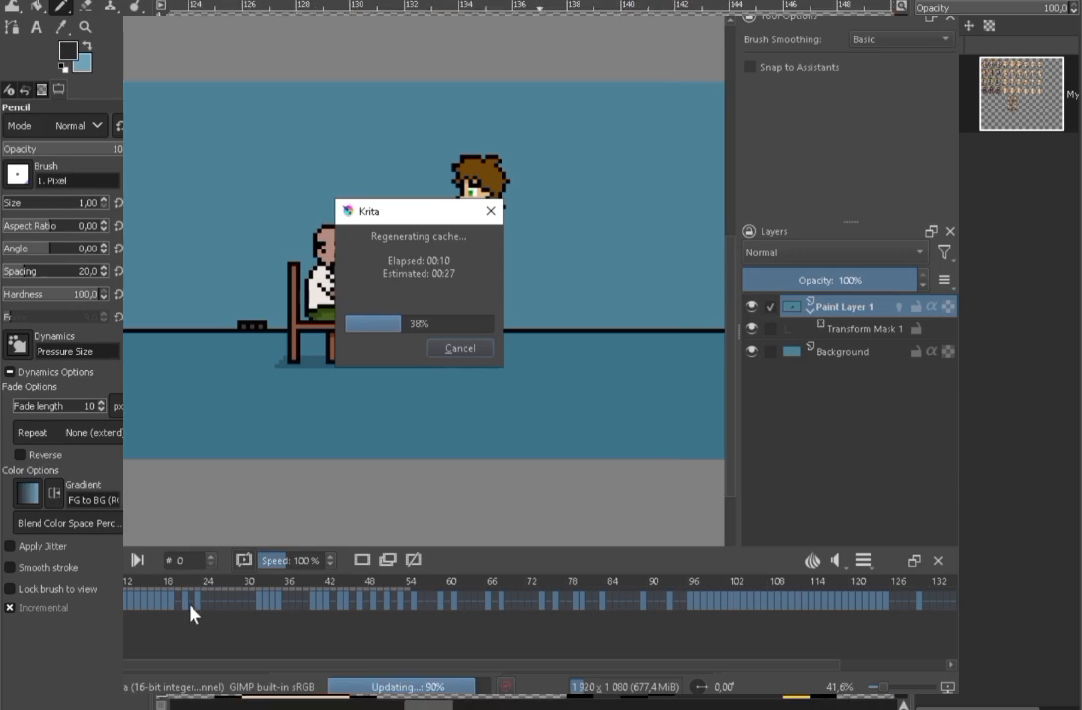
pyautogui.hotkey('ctrl', 'r')
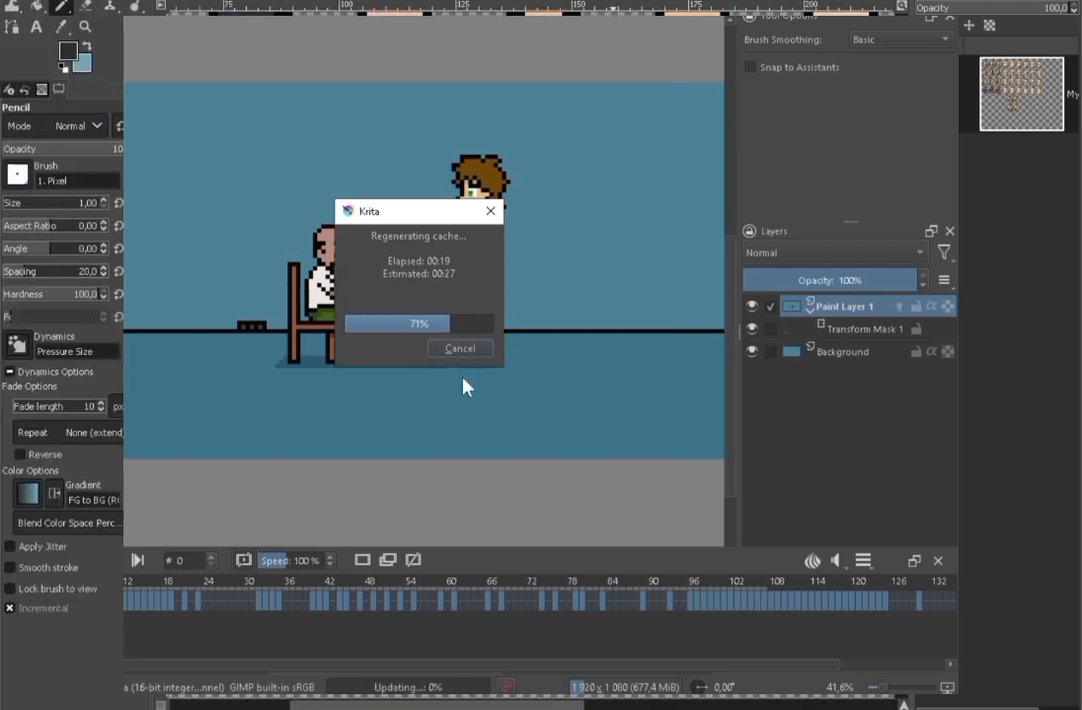
pyautogui.hotkey('ctrl', 'r')
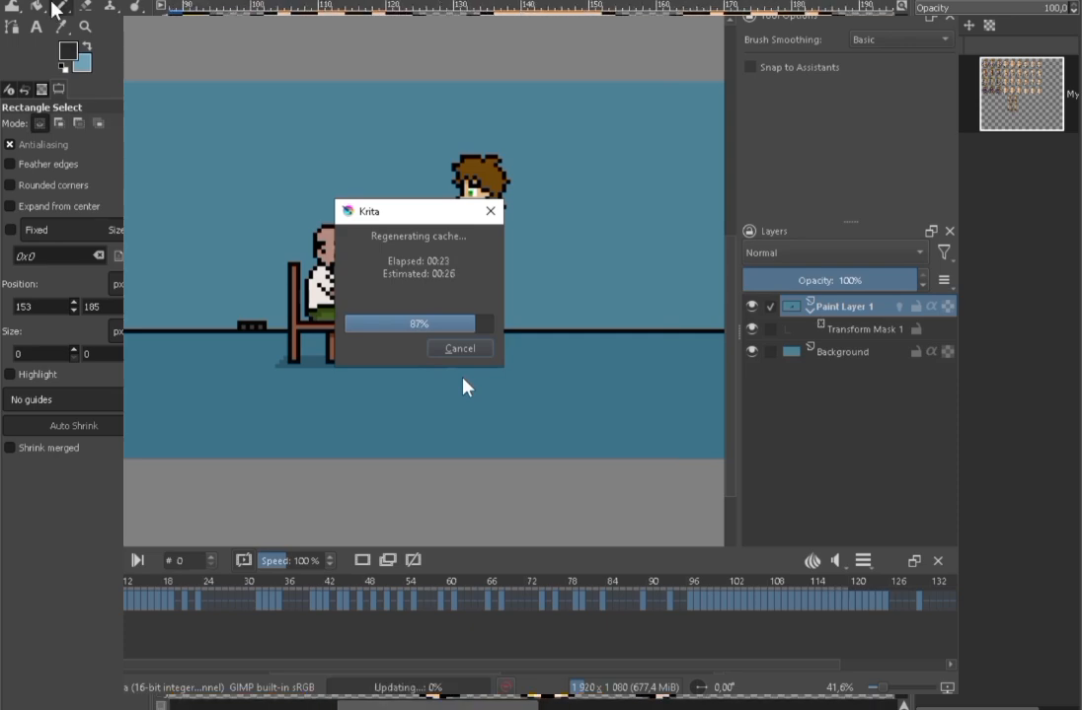
pyautogui.press('b')
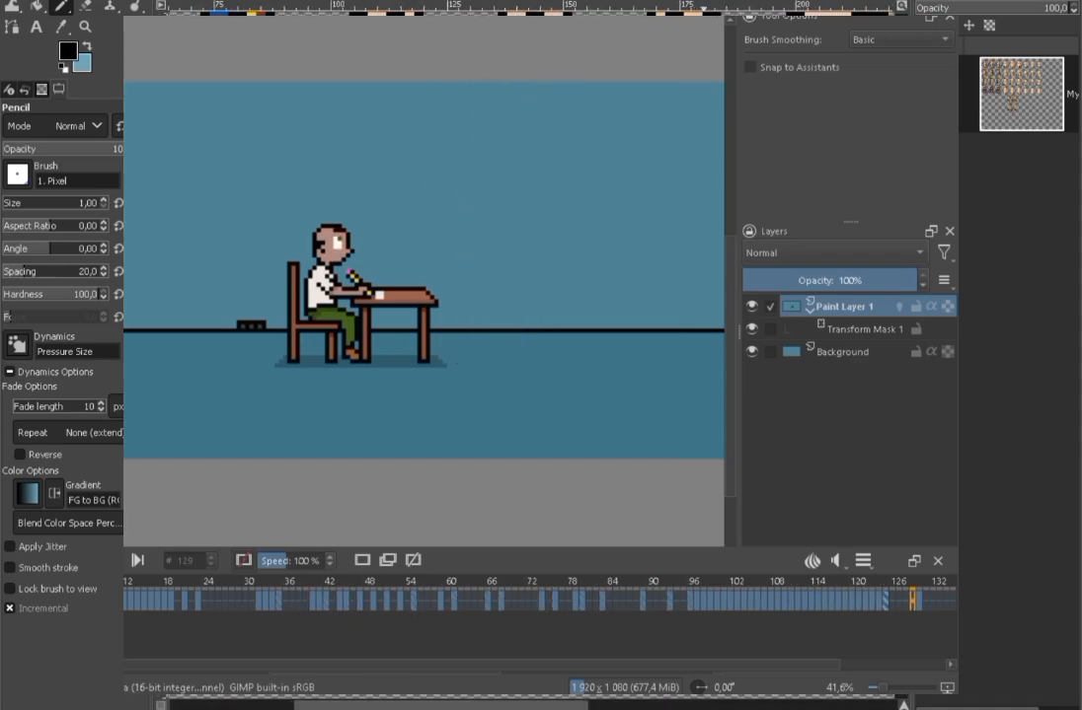
pyautogui.click(107, 109)
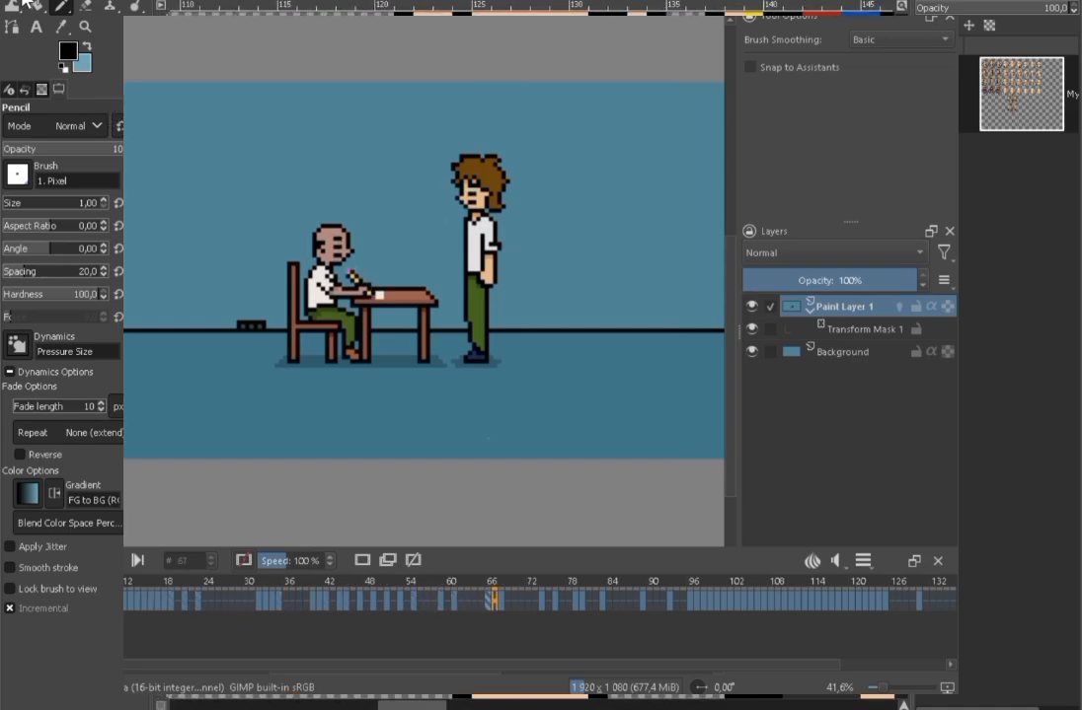
pyautogui.hotkey('ctrl', 'r')
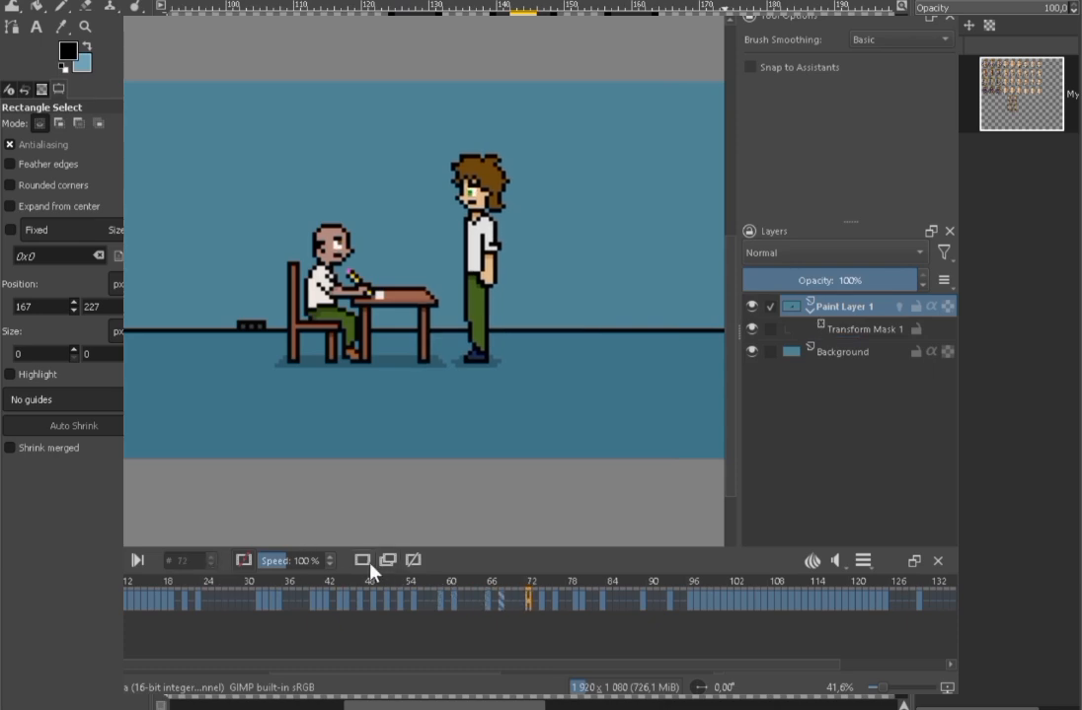
# Step: Hide Transform Mask 1 on Paint Layer 1 of the Krita animation
pyautogui.click(752, 329)
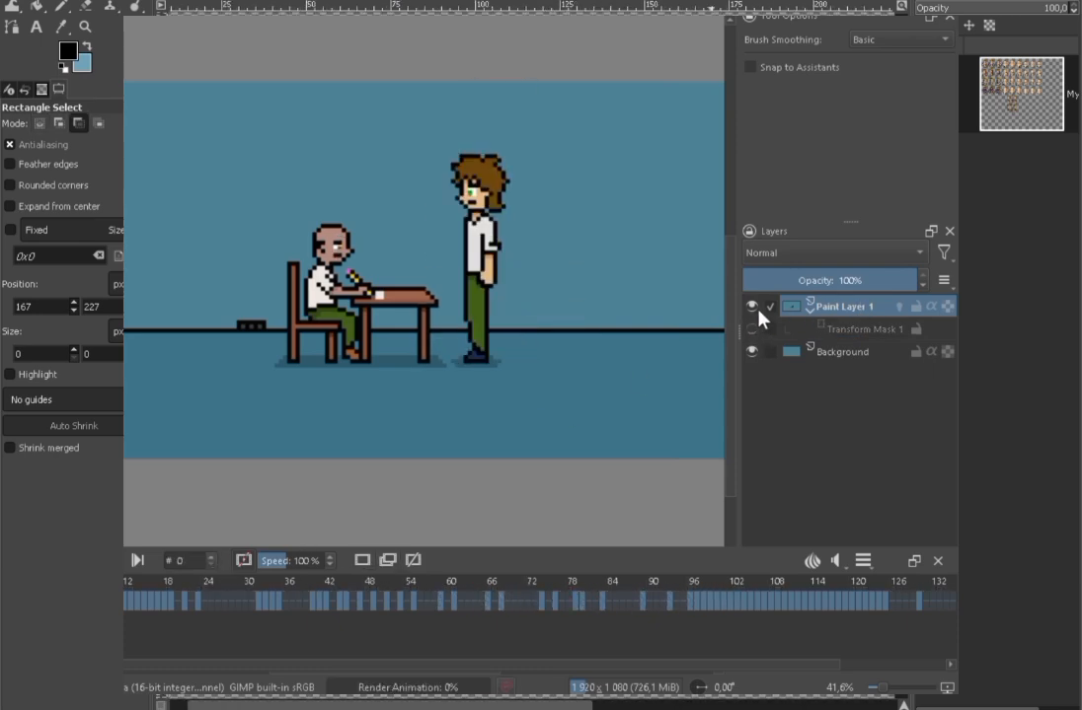
pyautogui.scroll(6, 444, 279)
pyautogui.moveTo(378, 296); pyautogui.dragTo(457, 305)
pyautogui.scroll(-1, 469, 319)
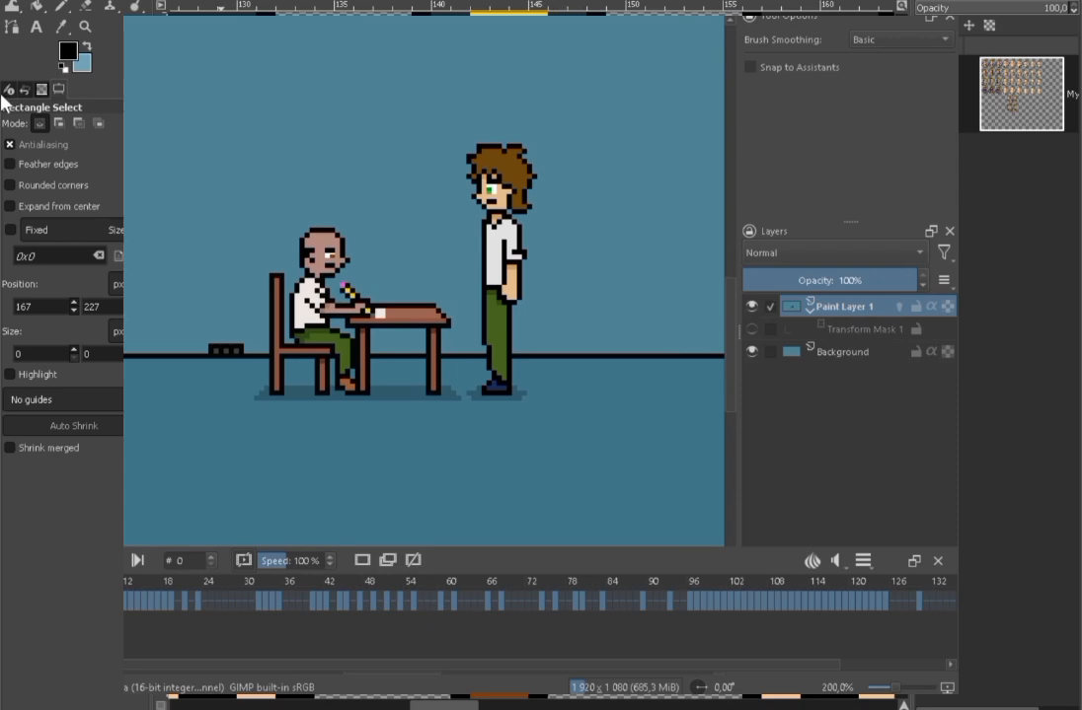
pyautogui.press('b')
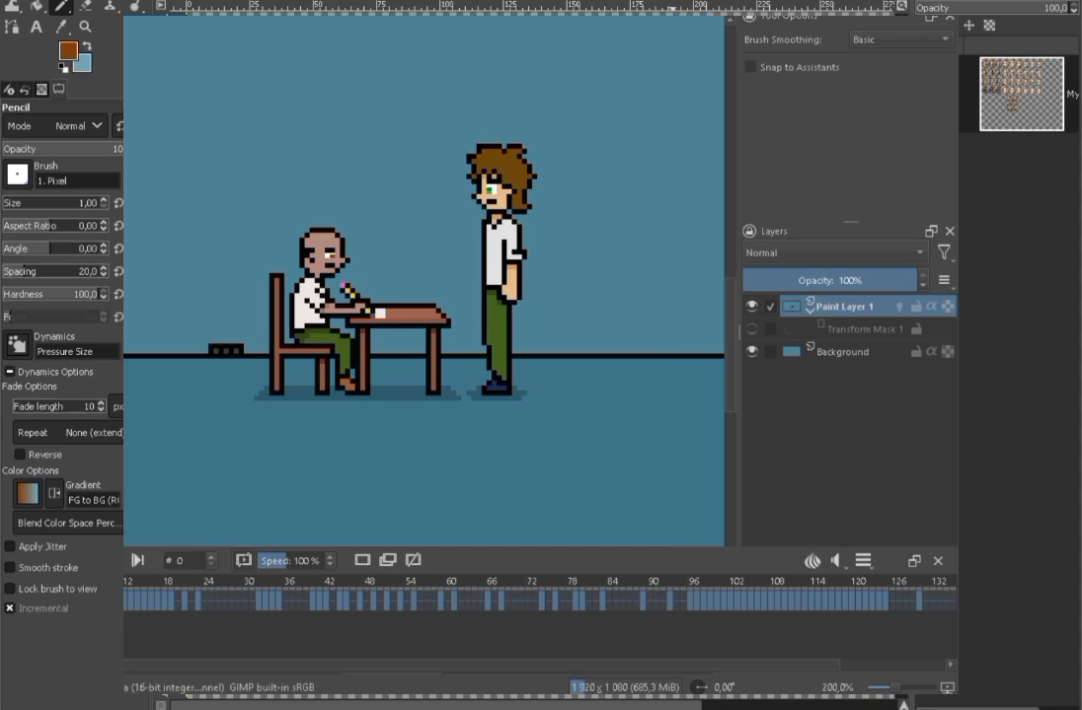
pyautogui.hotkey('alt', 'f')
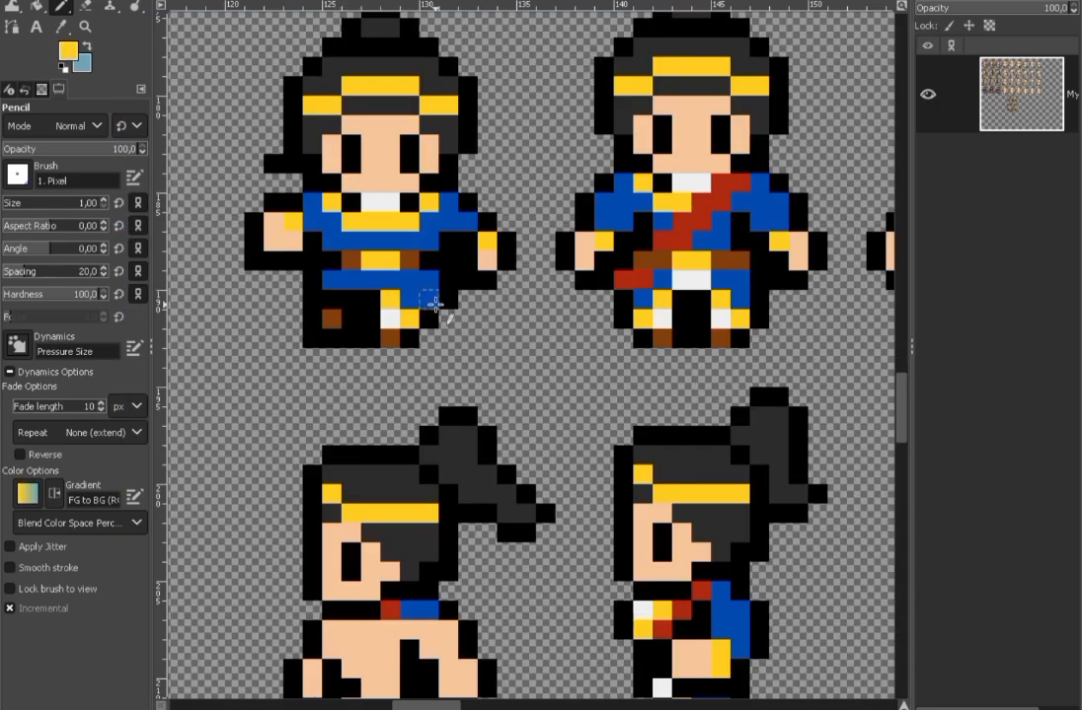
# Step: Paint one yellow trim pixel and one white trouser pixel beneath the belt of the front-facing row's left sprite
pyautogui.keyDown('ctrl'); pyautogui.click(389, 318); pyautogui.keyUp('ctrl')
pyautogui.keyDown('ctrl'); pyautogui.click(404, 316); pyautogui.keyUp('ctrl')
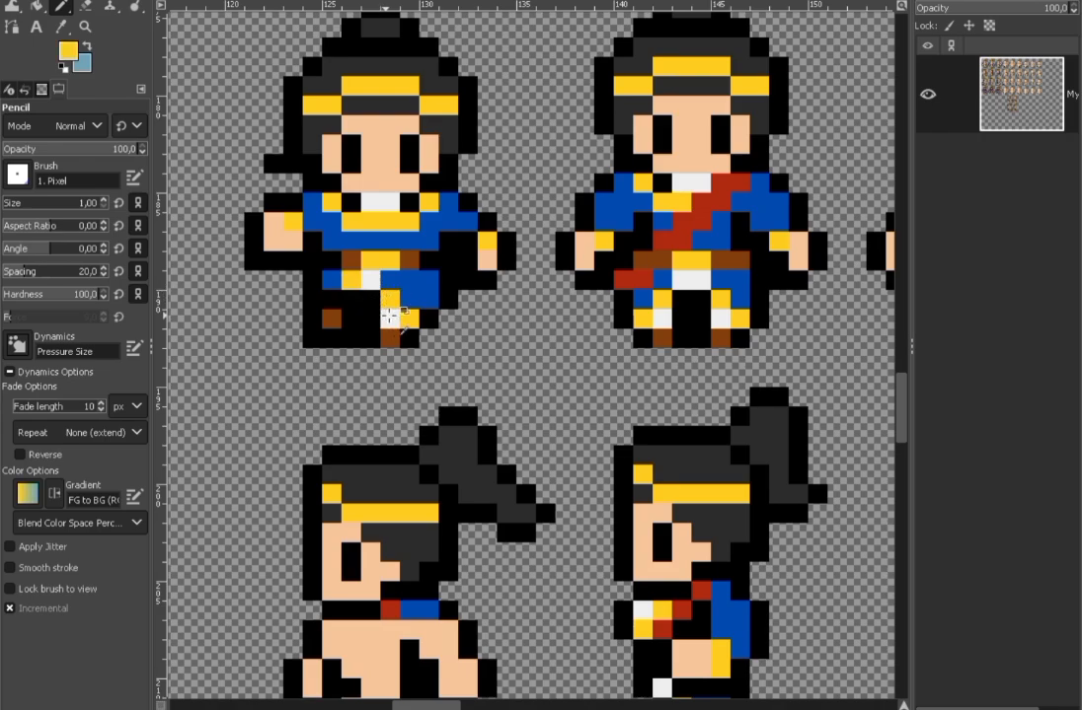
pyautogui.scroll(-3, 442, 325)
pyautogui.scroll(-3, 429, 313)
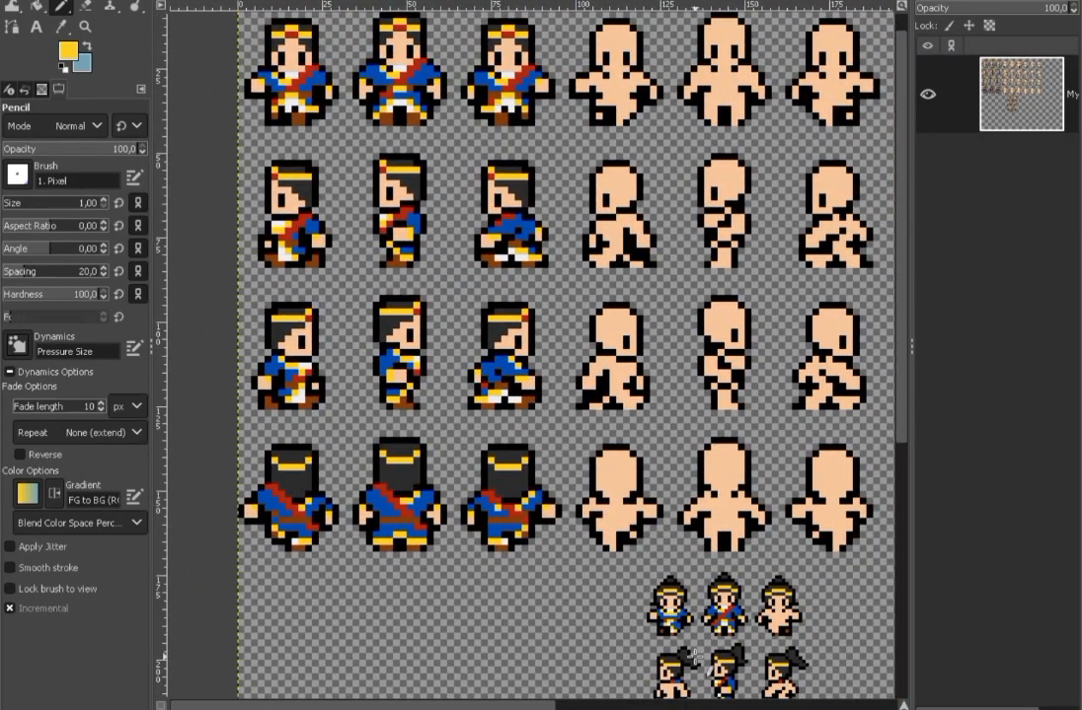
# Step: Paint the white trouser leg and the yellow coat trim around both legs on the front-facing row's left sprite
pyautogui.moveTo(730, 653); pyautogui.dragTo(705, 608)
pyautogui.scroll(7, 641, 584)
pyautogui.moveTo(582, 577); pyautogui.dragTo(554, 573)
pyautogui.scroll(-5, 612, 602)
pyautogui.scroll(-1, 655, 640)
pyautogui.moveTo(675, 473); pyautogui.dragTo(545, 414)
pyautogui.scroll(5, 560, 651)
pyautogui.keyDown('ctrl'); pyautogui.click(531, 395); pyautogui.keyUp('ctrl')
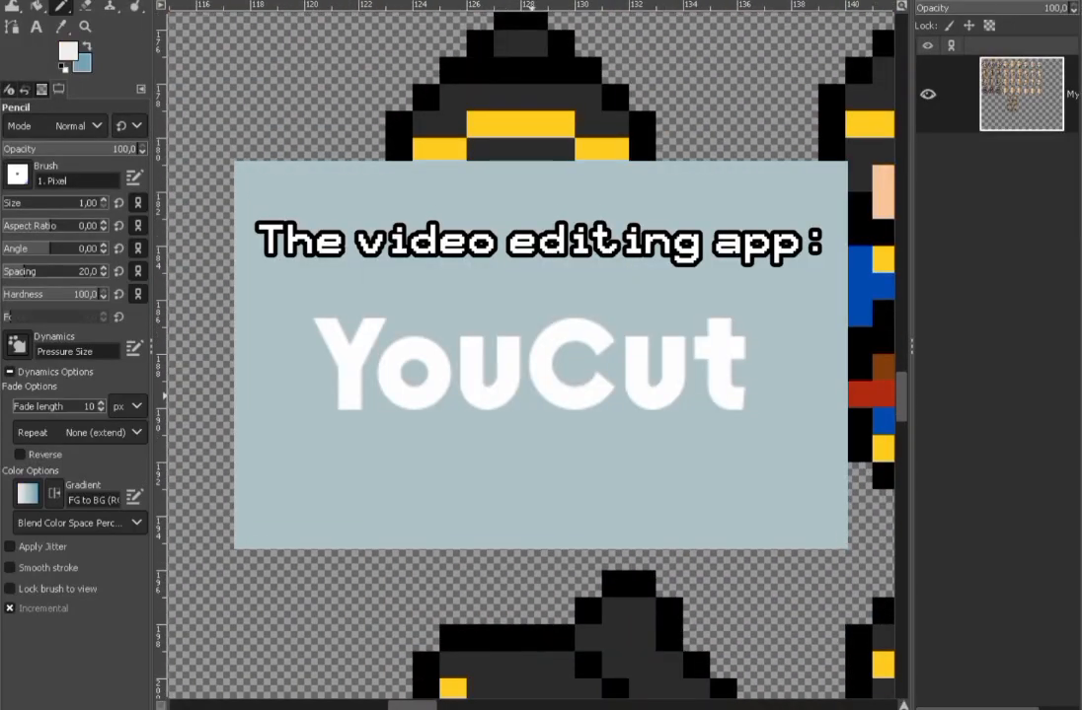
pyautogui.keyDown('ctrl'); pyautogui.click(561, 423); pyautogui.keyUp('ctrl')
pyautogui.keyDown('ctrl'); pyautogui.click(567, 447); pyautogui.keyUp('ctrl')
pyautogui.keyDown('ctrl'); pyautogui.click(589, 445); pyautogui.keyUp('ctrl')
pyautogui.scroll(-4, 593, 442)
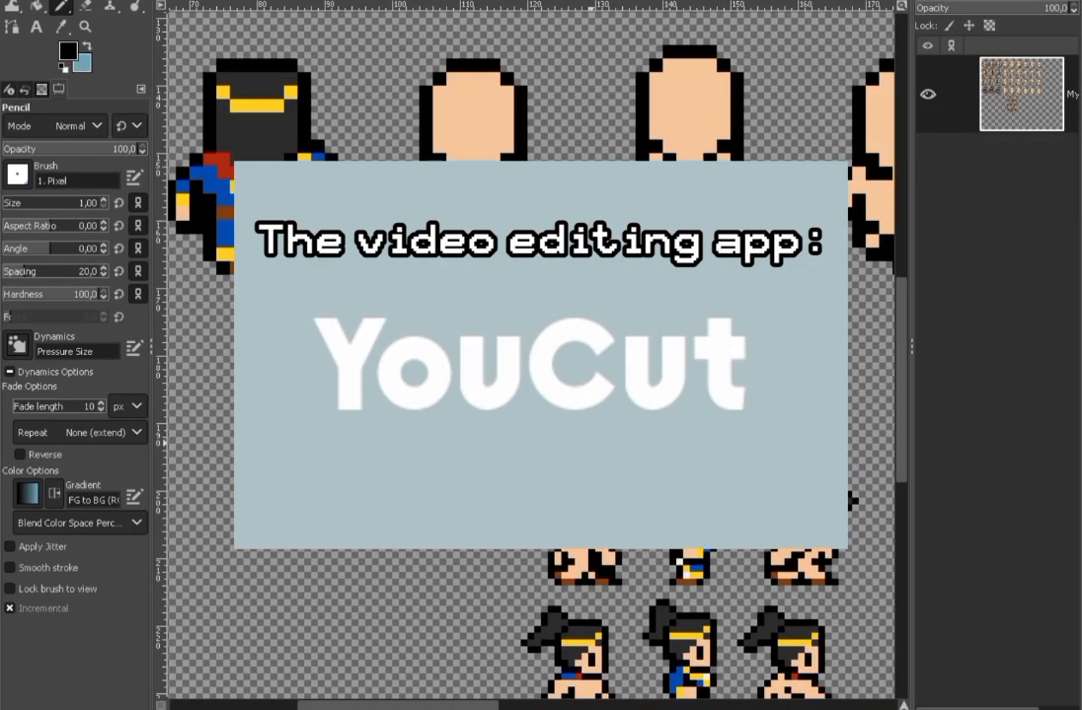
# Step: Widen the brown shoe under the white leg of the front-facing row's left sprite to two pixels
pyautogui.scroll(4, 614, 442)
pyautogui.scroll(-7, 621, 452)
pyautogui.scroll(7, 511, 210)
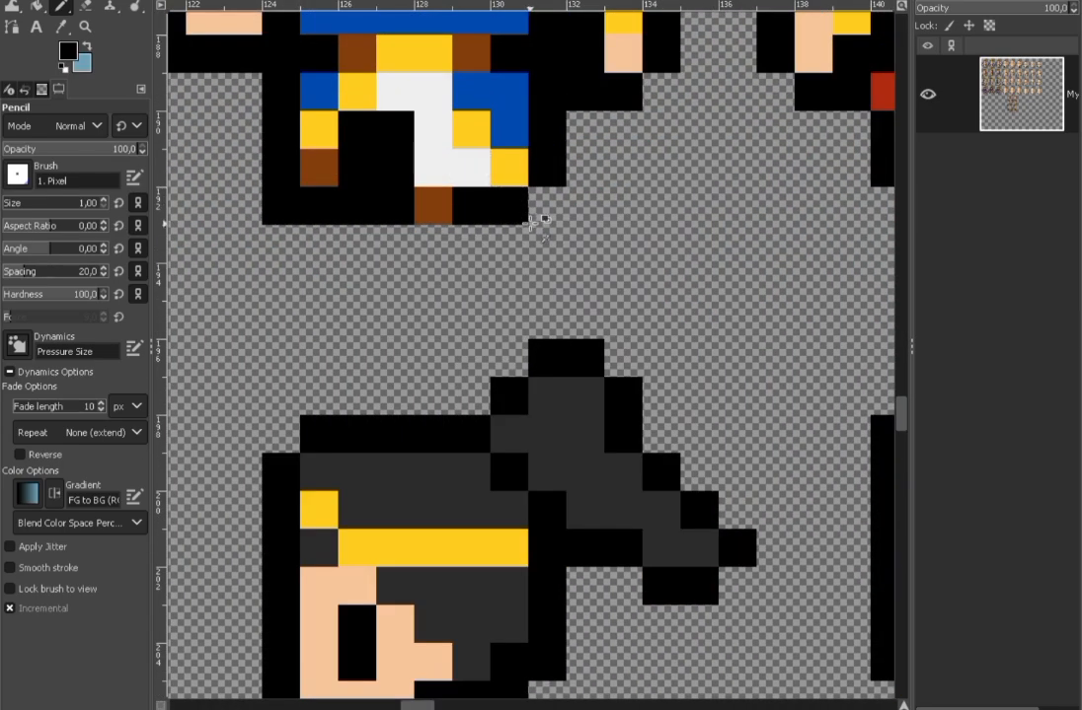
pyautogui.scroll(-4, 565, 274)
pyautogui.keyDown('ctrl'); pyautogui.click(511, 263); pyautogui.keyUp('ctrl')
pyautogui.scroll(2, 537, 277)
pyautogui.scroll(-5, 560, 285)
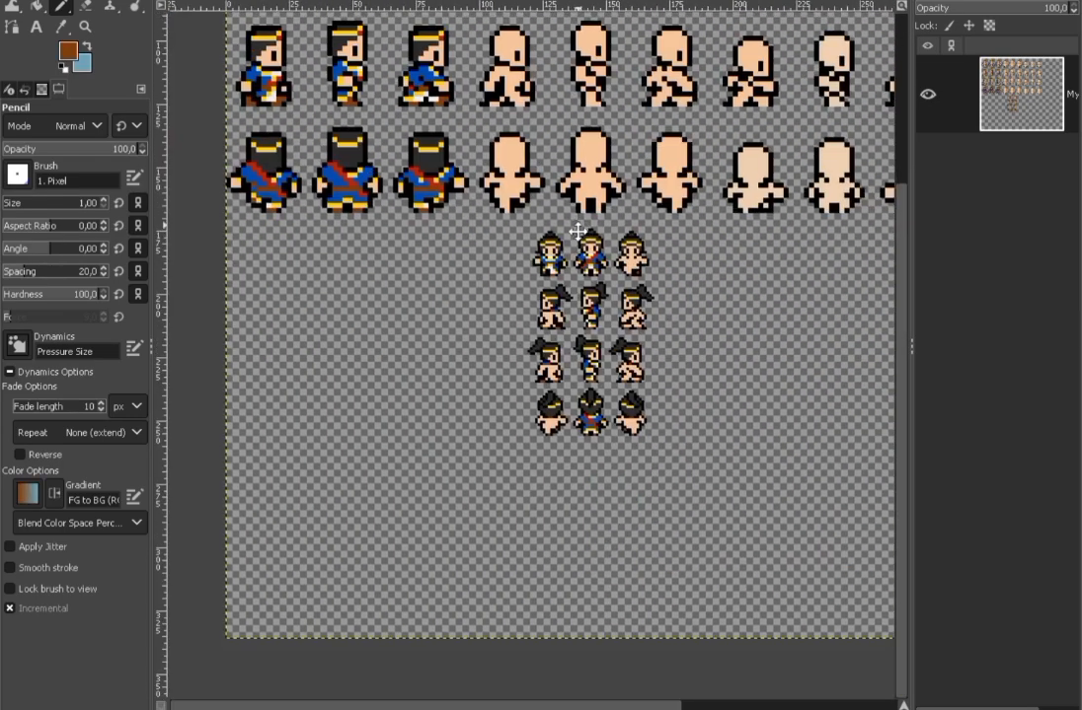
# Step: Paint a two-pixel-wide red sash diagonally across the left front-facing sprite's blue coat, with its end below the belt
pyautogui.scroll(4, 577, 284)
pyautogui.scroll(3, 735, 261)
pyautogui.scroll(-2, 660, 272)
pyautogui.moveTo(357, 256); pyautogui.dragTo(577, 288)
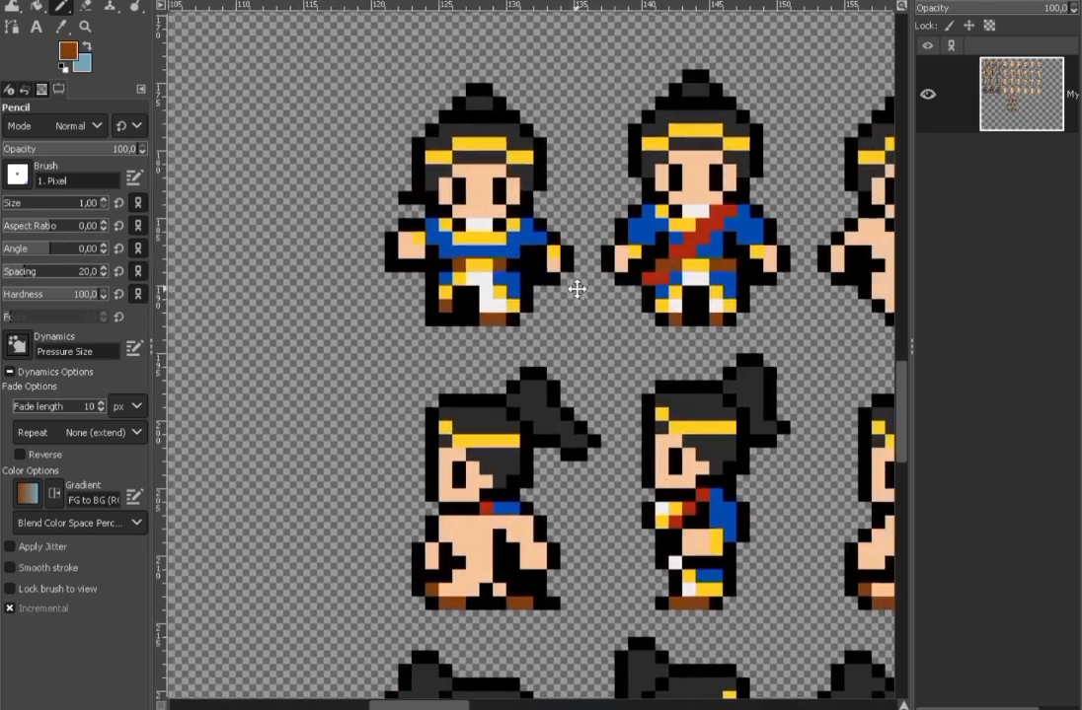
pyautogui.keyDown('ctrl'); pyautogui.click(657, 274); pyautogui.keyUp('ctrl')
pyautogui.scroll(2, 508, 229)
pyautogui.moveTo(523, 214)
pyautogui.mouseDown()
pyautogui.moveTo(496, 241)
pyautogui.moveTo(409, 284)
pyautogui.mouseUp()
pyautogui.click(460, 263)
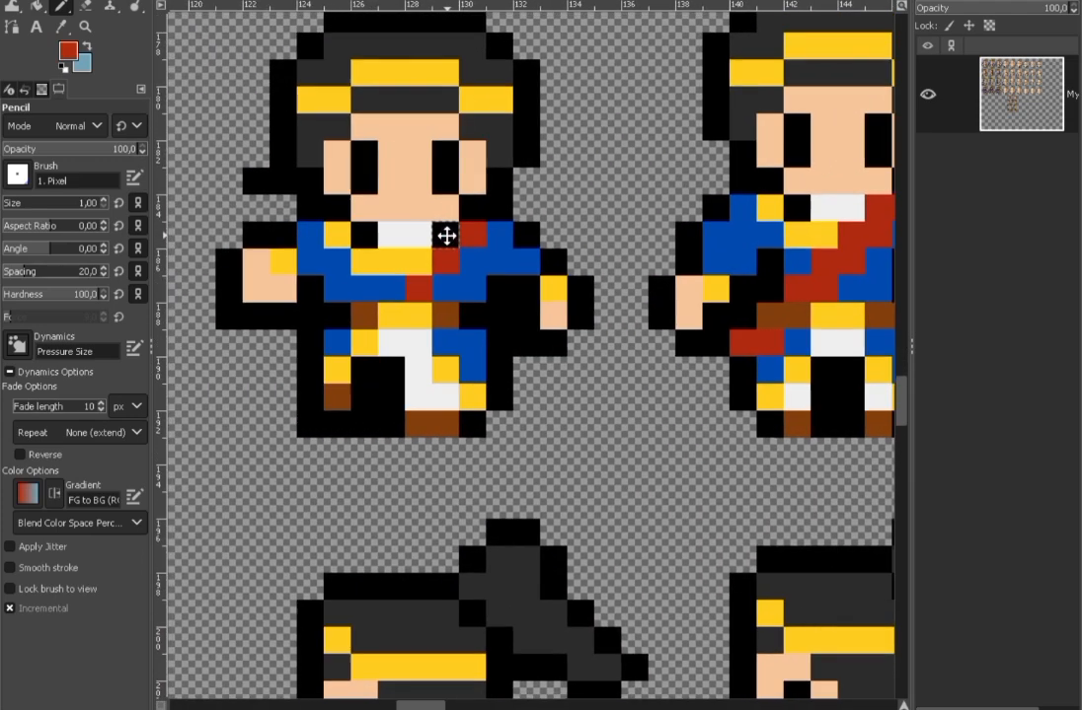
pyautogui.moveTo(445, 235); pyautogui.dragTo(392, 285)
pyautogui.moveTo(336, 342); pyautogui.dragTo(315, 344)
pyautogui.scroll(-2, 377, 340)
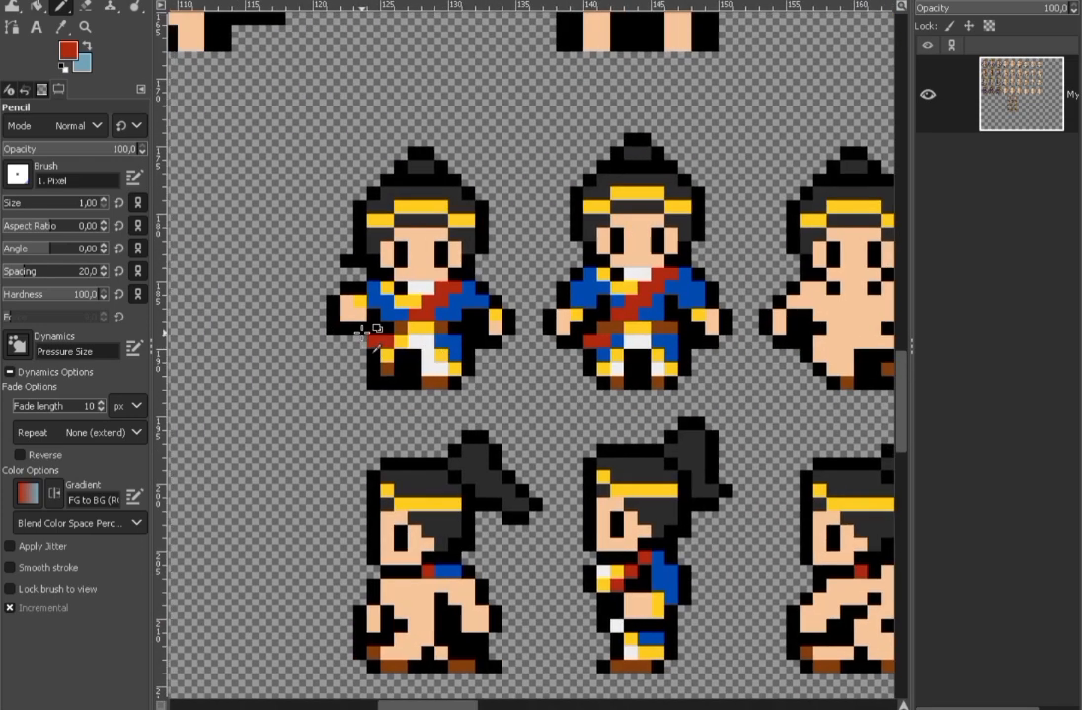
# Step: Reduce the left front-facing sprite's sash end to a single red pixel beside the yellow trim, restoring the black outline
pyautogui.keyDown('ctrl'); pyautogui.click(371, 332); pyautogui.keyUp('ctrl')
pyautogui.keyDown('ctrl'); pyautogui.click(385, 356); pyautogui.keyUp('ctrl')
pyautogui.scroll(-2, 455, 360)
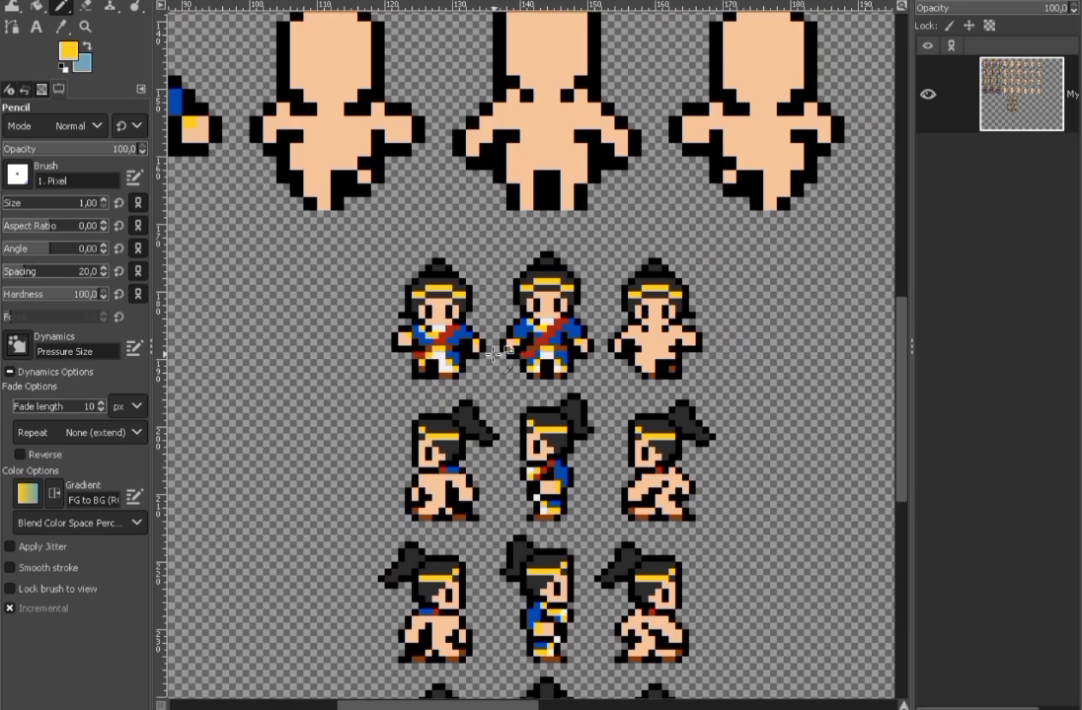
pyautogui.scroll(4, 430, 352)
pyautogui.keyDown('ctrl'); pyautogui.click(466, 315); pyautogui.keyUp('ctrl')
pyautogui.click(371, 339)
pyautogui.hotkey('ctrl', 'z')
pyautogui.scroll(-4, 456, 352)
pyautogui.scroll(4, 453, 357)
pyautogui.click(396, 346)
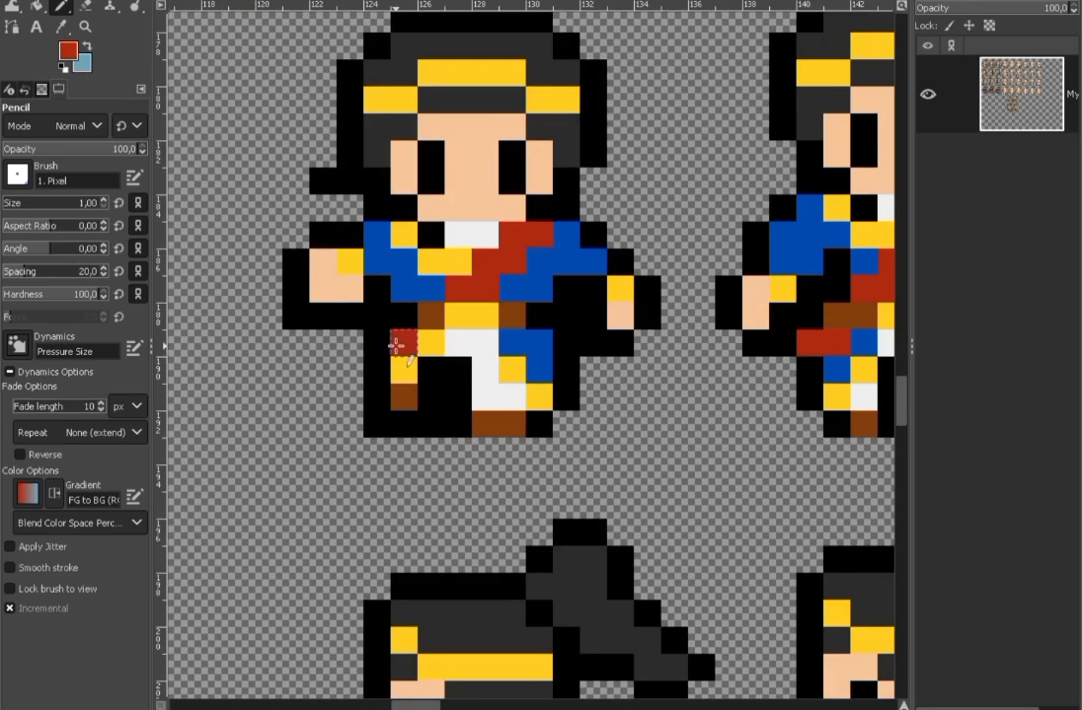
pyautogui.scroll(-3, 434, 352)
pyautogui.scroll(3, 433, 355)
pyautogui.scroll(-3, 484, 357)
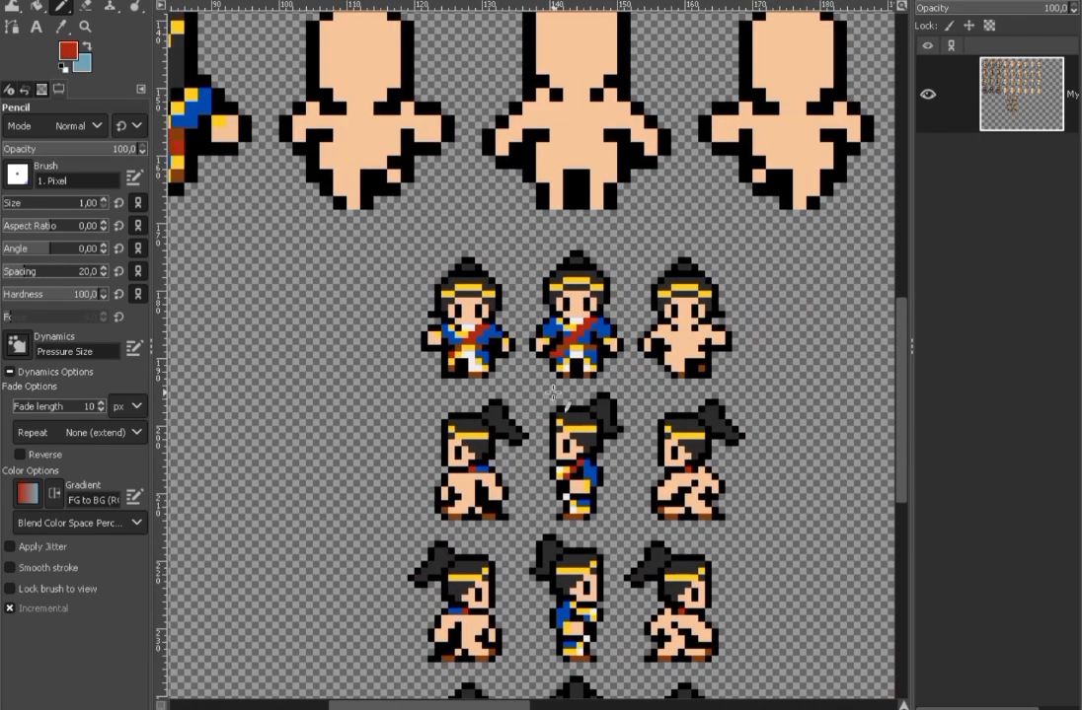
# Step: Select the left front-facing sprite's body with a 14 × 9 pixel rectangle and copy it
pyautogui.scroll(2, 498, 380)
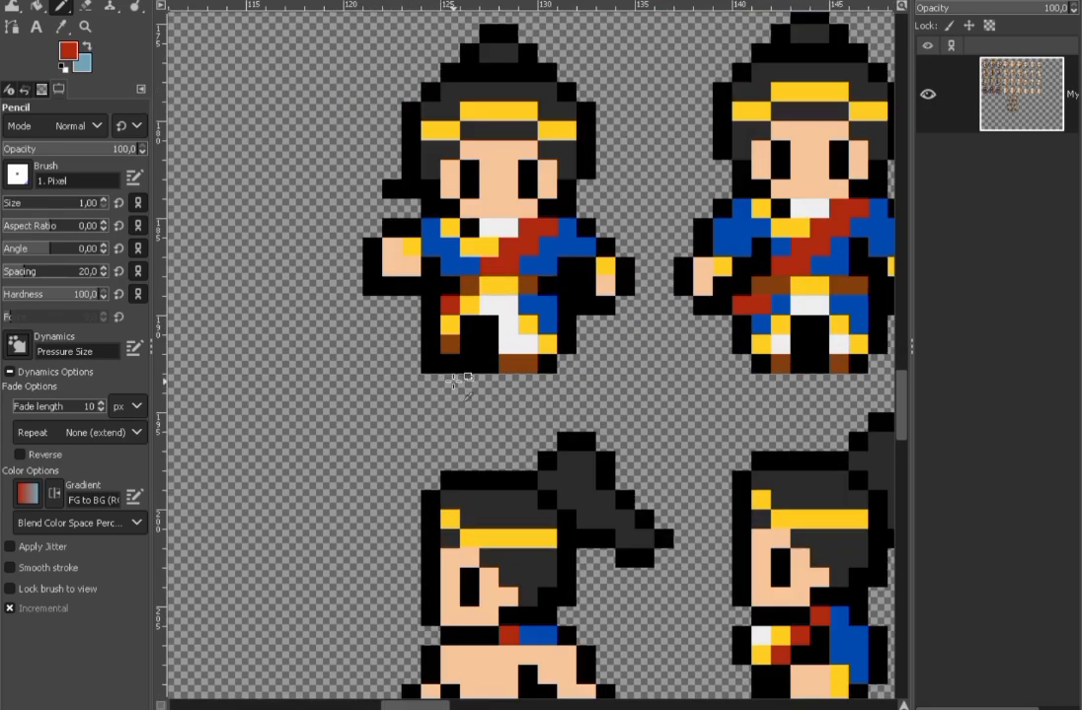
pyautogui.scroll(-4, 464, 375)
pyautogui.scroll(3, 533, 365)
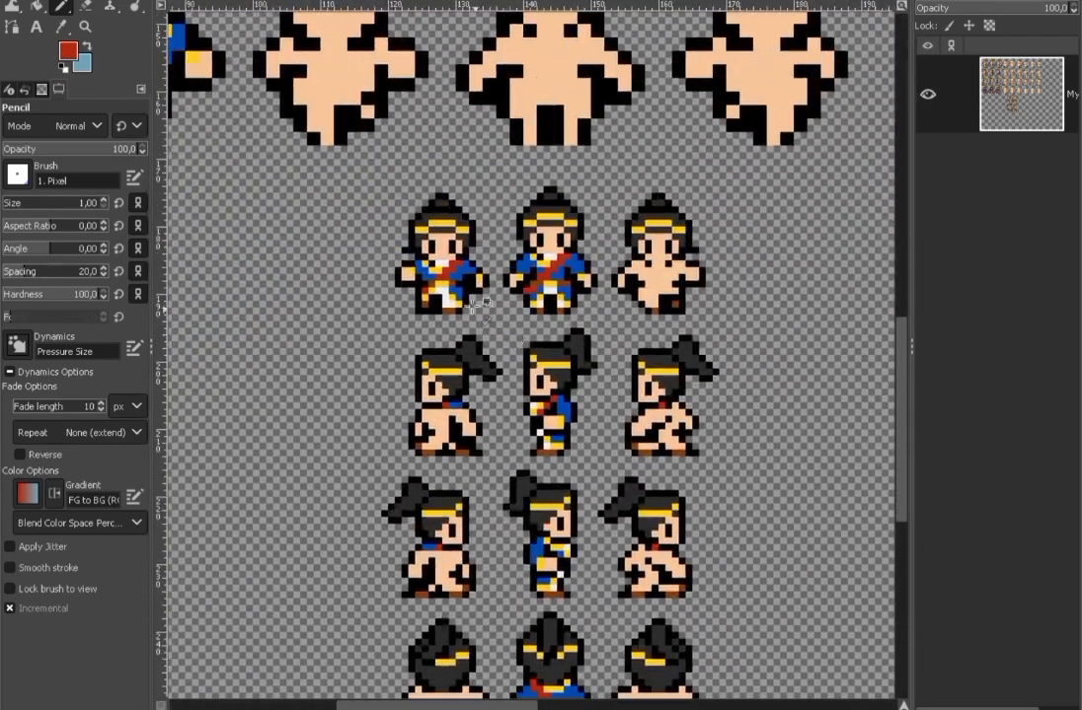
pyautogui.scroll(2, 456, 247)
pyautogui.press('r')
pyautogui.scroll(2, 374, 285)
pyautogui.moveTo(299, 162); pyautogui.dragTo(674, 404)
pyautogui.hotkey('ctrl', 'c')
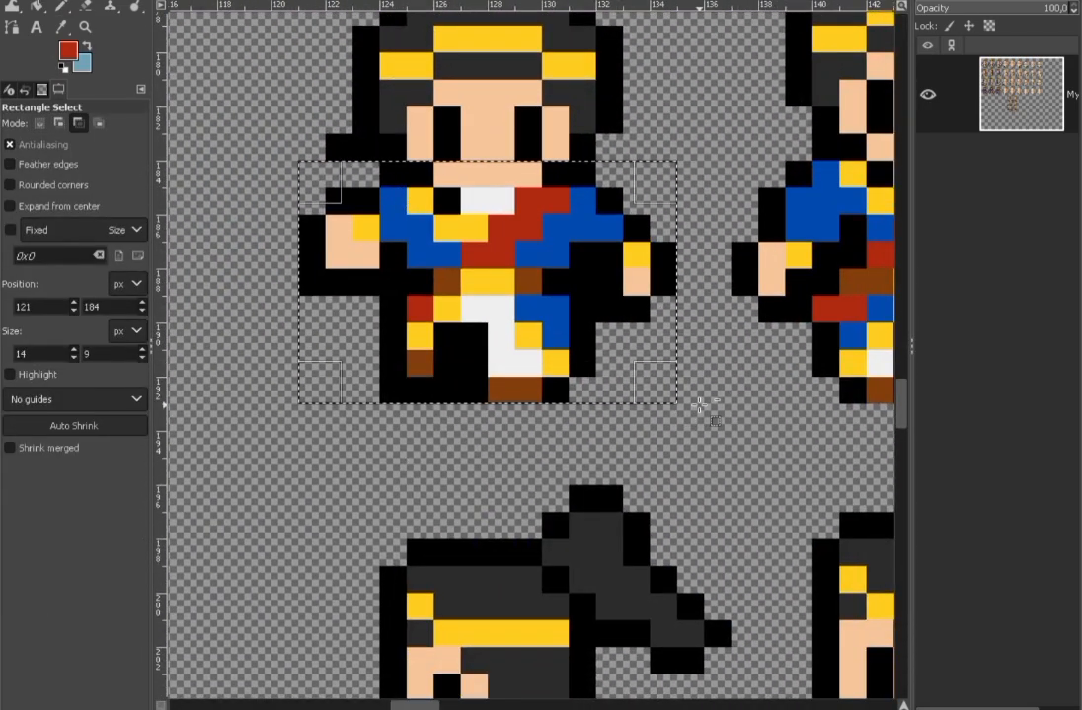
# Step: Paste the copied body, flip it horizontally, align it under the front-facing row's right head and anchor it
pyautogui.scroll(-2, 533, 357)
pyautogui.hotkey('ctrl', 'v')
pyautogui.moveTo(359, 327); pyautogui.dragTo(456, 338)
pyautogui.rightClick(670, 327)
pyautogui.moveTo(730, 459)
pyautogui.moveTo(879, 642)
pyautogui.click(691, 608)
pyautogui.scroll(1, 456, 339)
pyautogui.moveTo(458, 314); pyautogui.dragTo(638, 282)
pyautogui.click(928, 95)
pyautogui.click(927, 95)
pyautogui.hotkey('ctrl', 'h')
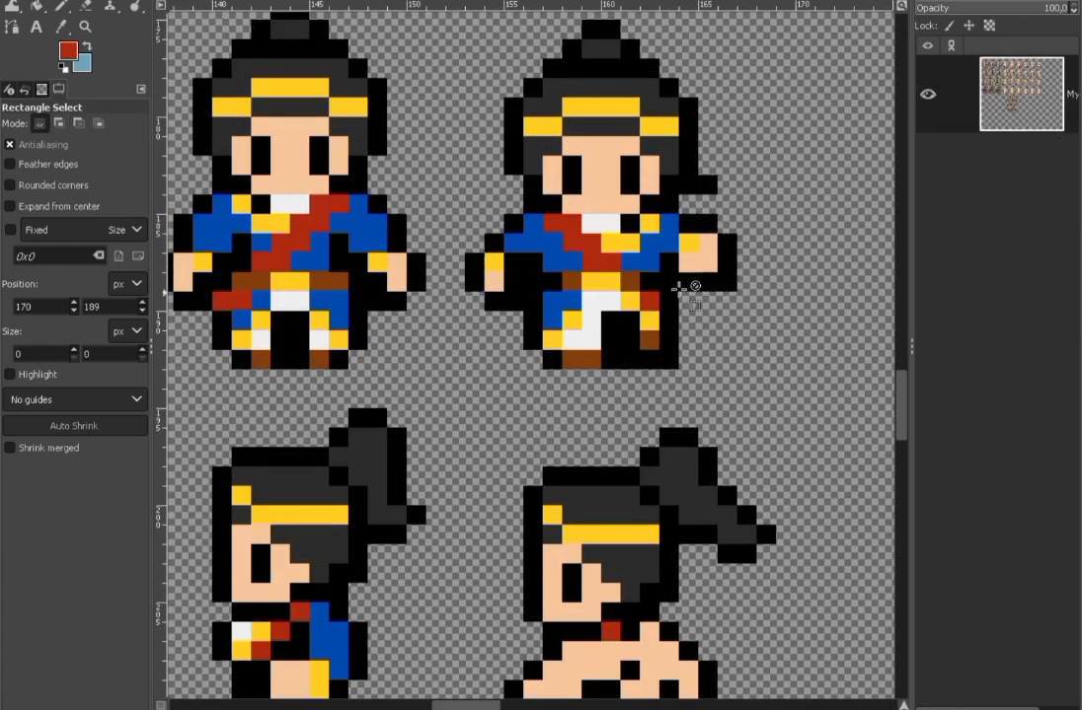
# Step: Paint over the mirrored sash's shoulder and end pixels on the right front-facing sprite with blue coat and yellow trim
pyautogui.scroll(-2, 695, 286)
pyautogui.press('n')
pyautogui.scroll(5, 550, 243)
pyautogui.keyDown('ctrl'); pyautogui.click(551, 244); pyautogui.keyUp('ctrl')
pyautogui.keyDown('ctrl'); pyautogui.click(608, 203); pyautogui.keyUp('ctrl')
pyautogui.click(442, 207)
pyautogui.keyDown('ctrl'); pyautogui.click(485, 246); pyautogui.keyUp('ctrl')
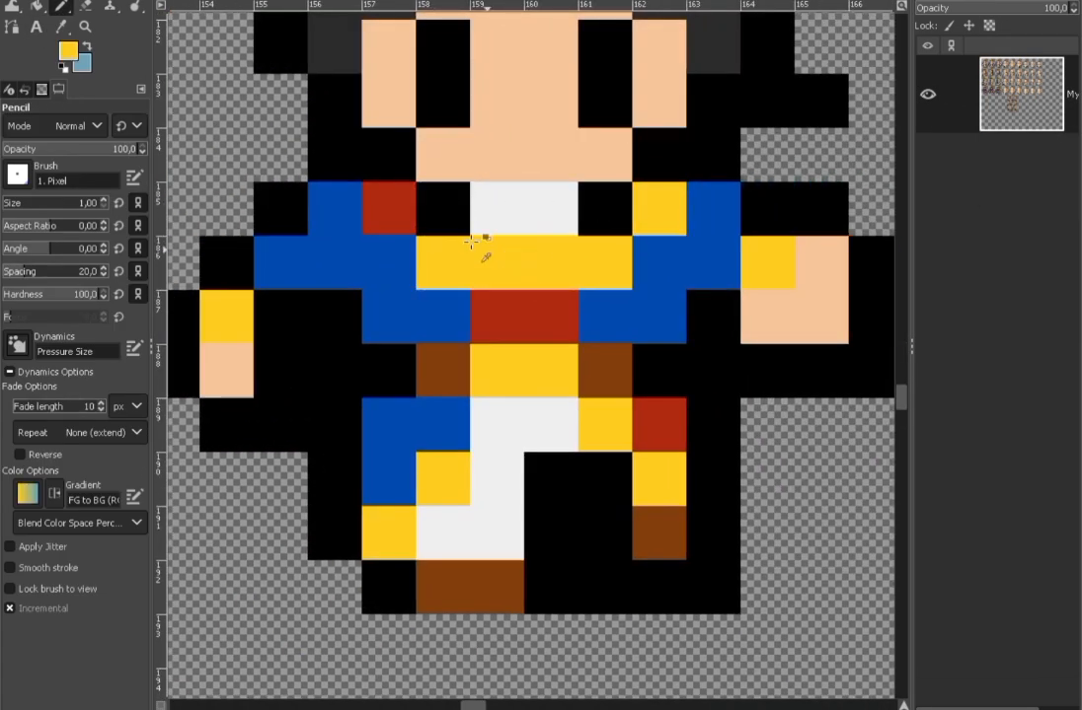
pyautogui.click(388, 208)
pyautogui.scroll(-3, 676, 253)
pyautogui.keyDown('ctrl'); pyautogui.click(573, 315); pyautogui.keyUp('ctrl')
pyautogui.click(670, 314)
# Step: Paint the right front-facing sprite's red sash along the same diagonal as the middle sprite, with a two-pixel end below the belt
pyautogui.scroll(2, 732, 339)
pyautogui.keyDown('ctrl'); pyautogui.click(577, 255); pyautogui.keyUp('ctrl')
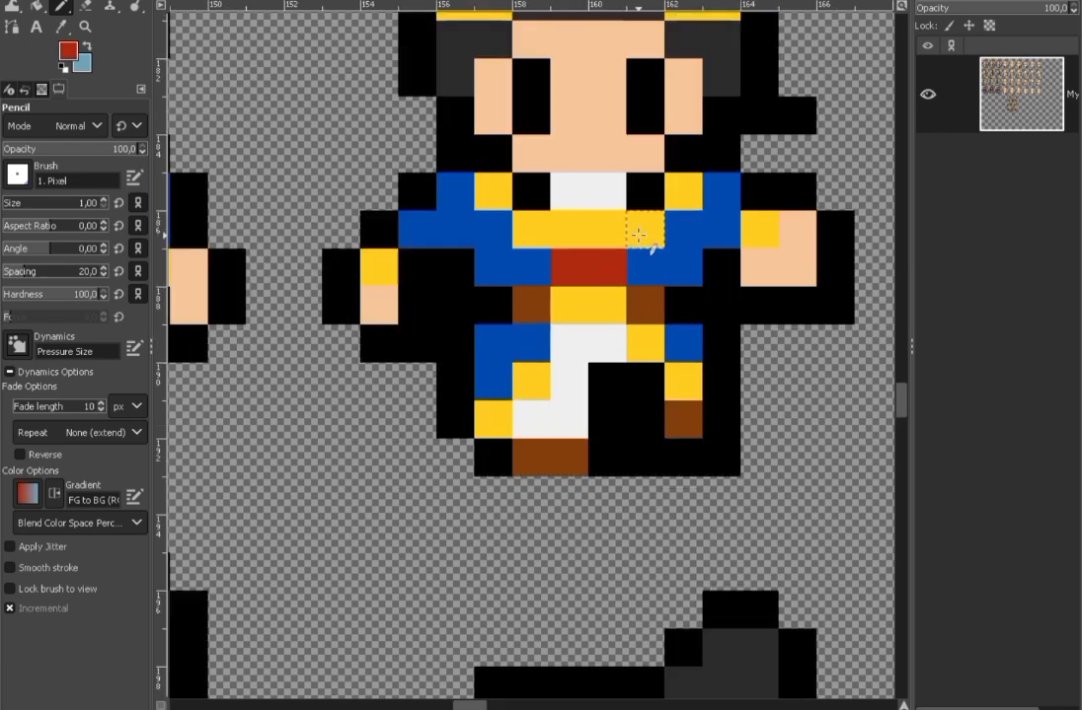
pyautogui.click(647, 197)
pyautogui.scroll(-2, 693, 249)
pyautogui.moveTo(612, 300); pyautogui.dragTo(592, 300)
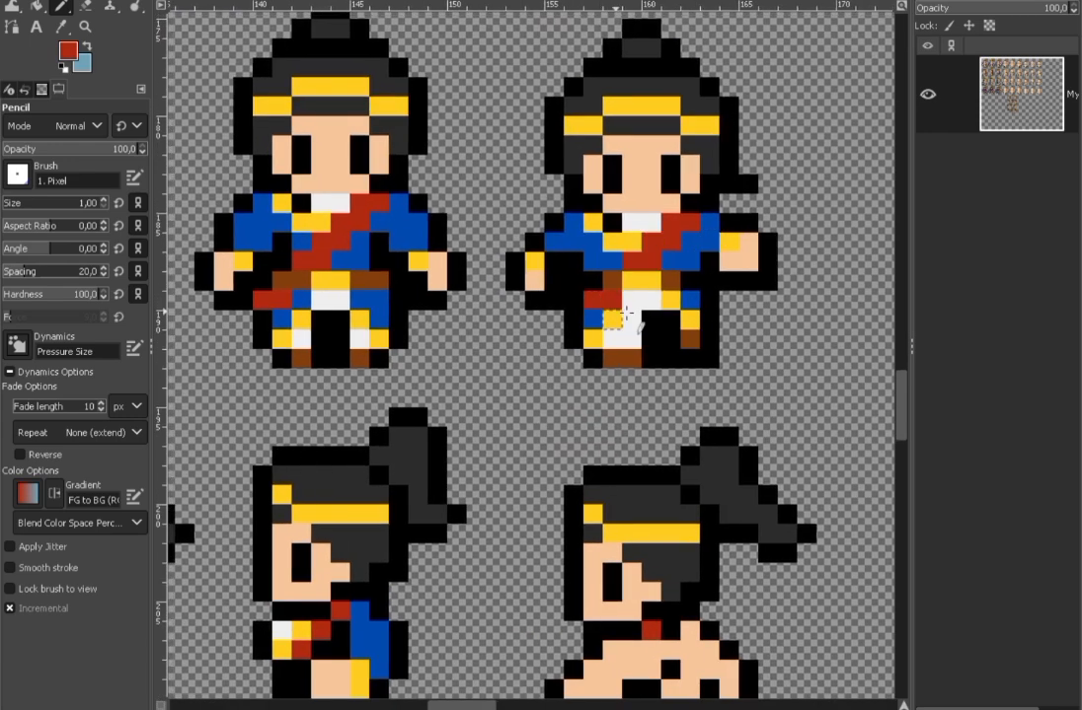
pyautogui.scroll(-2, 715, 303)
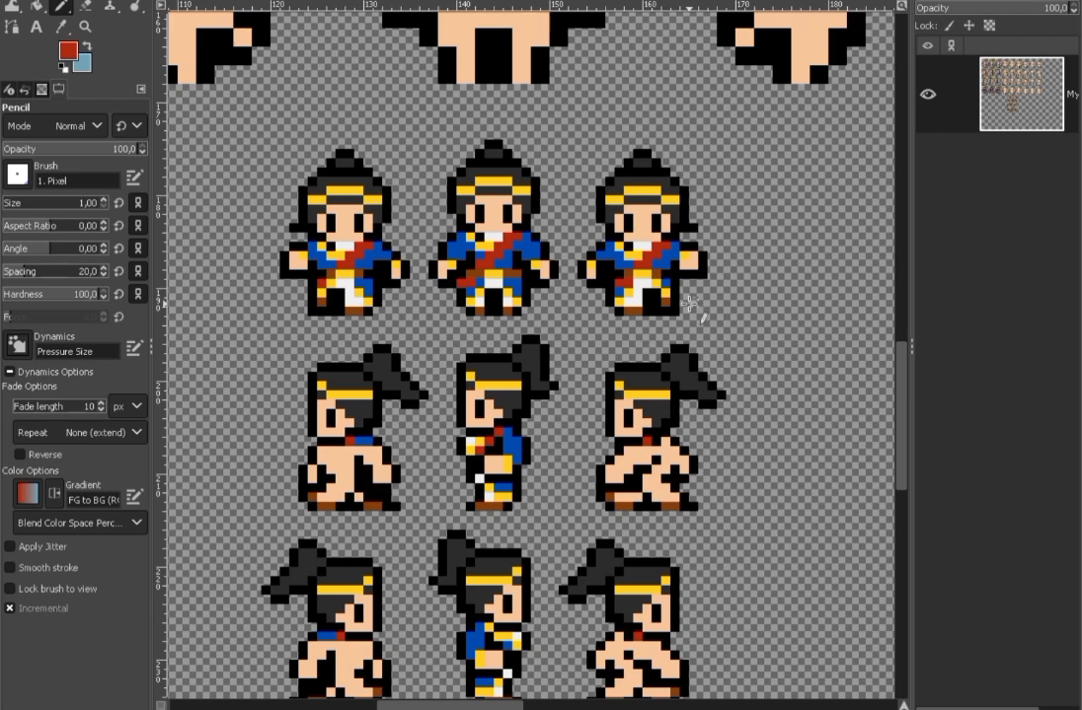
pyautogui.scroll(-2, 688, 304)
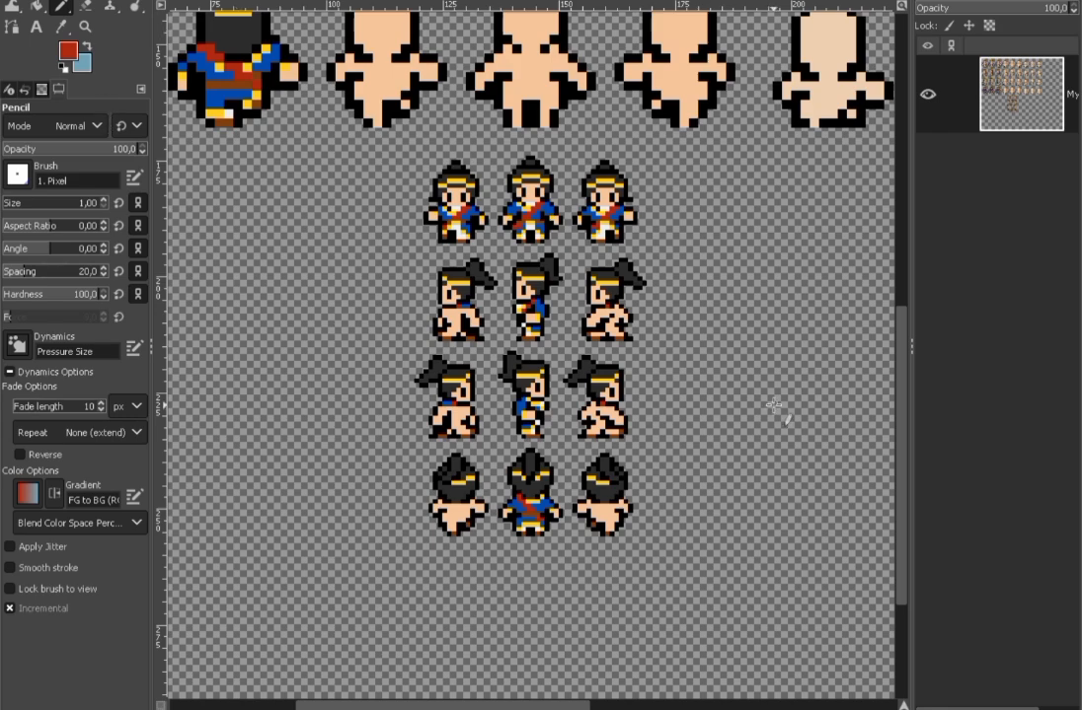
# Step: Paint a white shirt pixel at the front of the chest on the left sprite of the left-facing row
pyautogui.scroll(2, 773, 405)
pyautogui.scroll(-2, 640, 359)
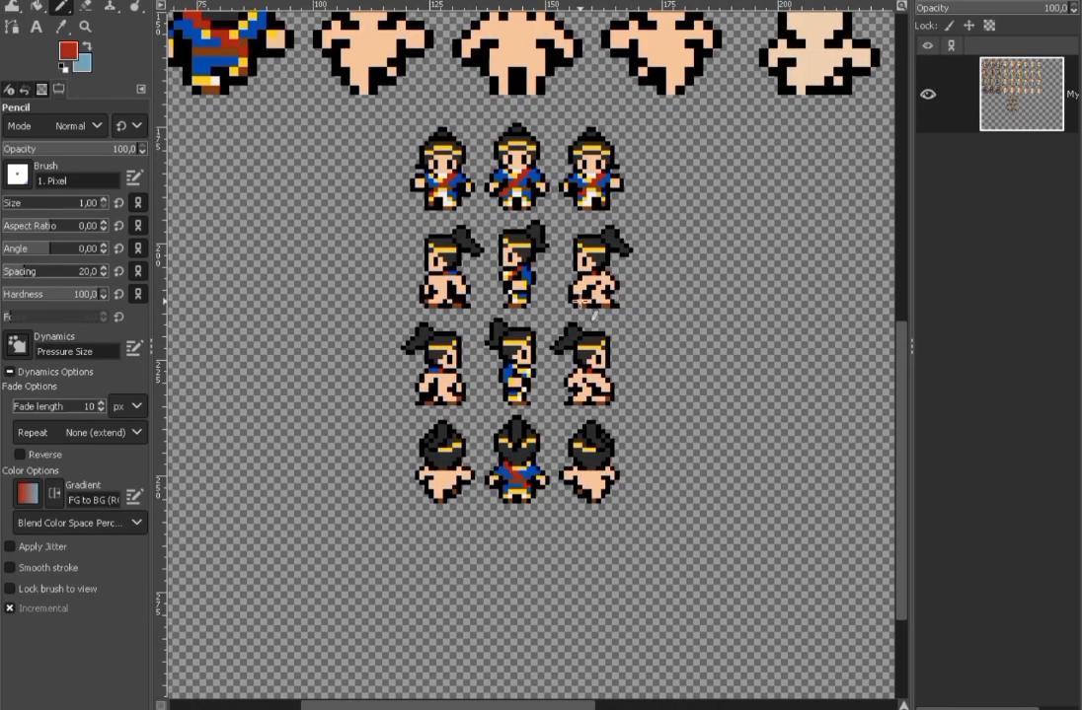
pyautogui.scroll(3, 428, 240)
pyautogui.keyDown('ctrl'); pyautogui.click(655, 352); pyautogui.keyUp('ctrl')
pyautogui.click(437, 366)
pyautogui.moveTo(589, 367)
pyautogui.mouseDown()
pyautogui.moveTo(490, 364)
pyautogui.moveTo(582, 351)
pyautogui.mouseUp()
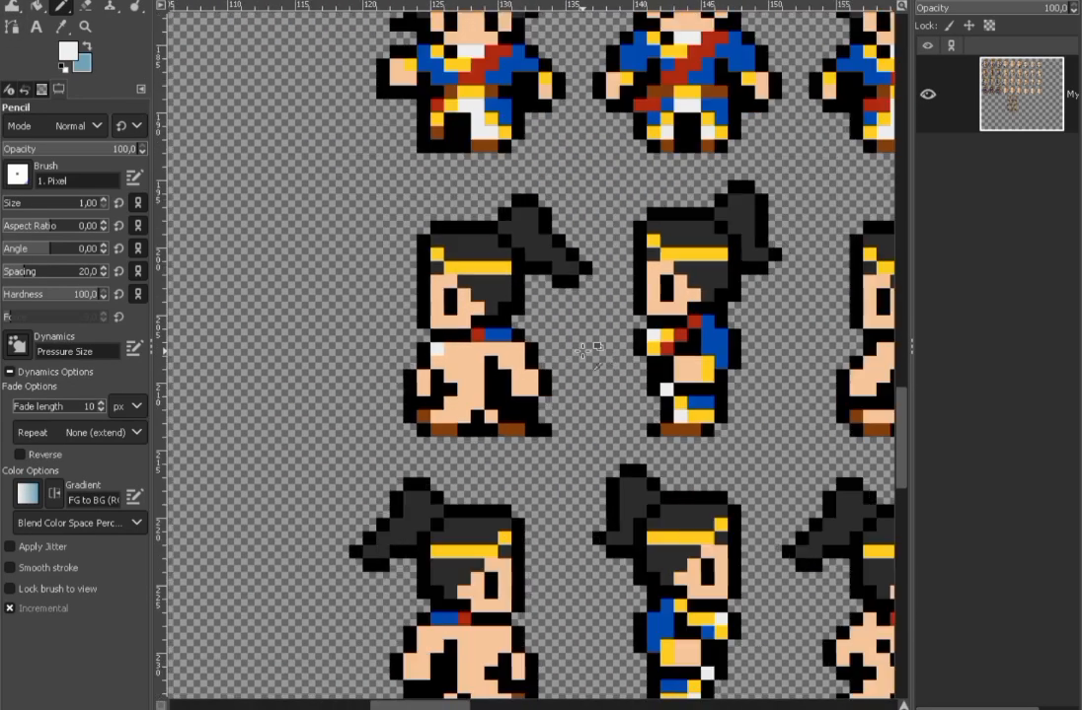
# Step: Add yellow coat trim pixels beside and below the white shirt pixel on the left-facing row's left sprite
pyautogui.scroll(-1, 595, 347)
pyautogui.scroll(-3, 582, 329)
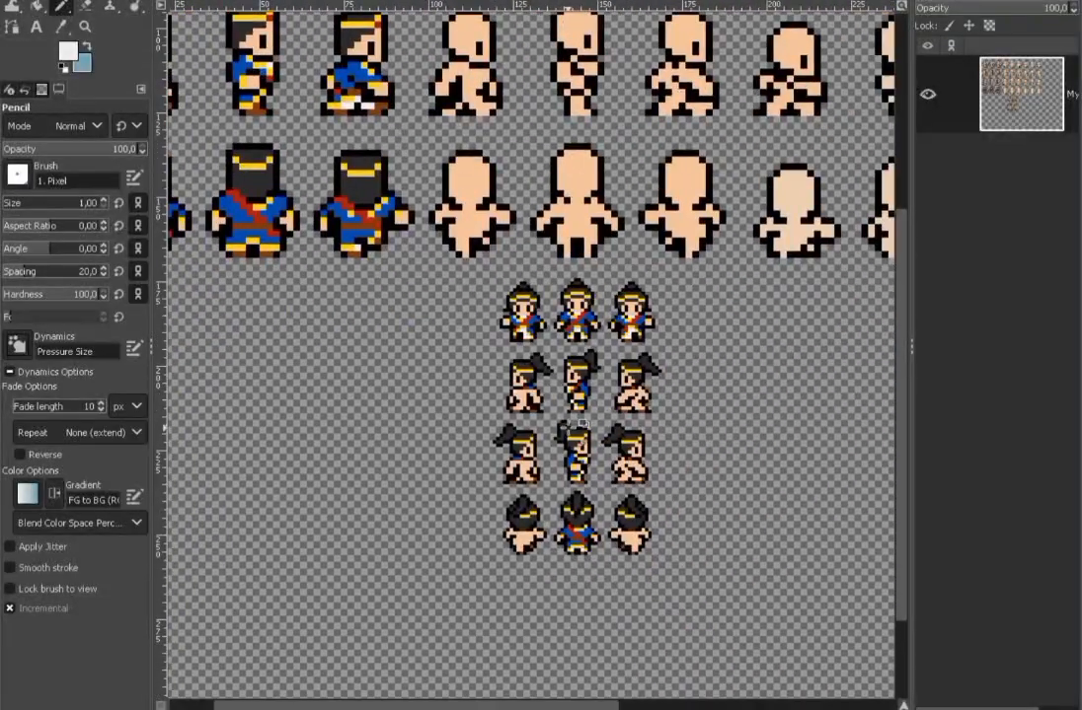
pyautogui.scroll(5, 486, 338)
pyautogui.scroll(1, 481, 340)
pyautogui.keyDown('ctrl'); pyautogui.click(438, 220); pyautogui.keyUp('ctrl')
pyautogui.scroll(-5, 419, 341)
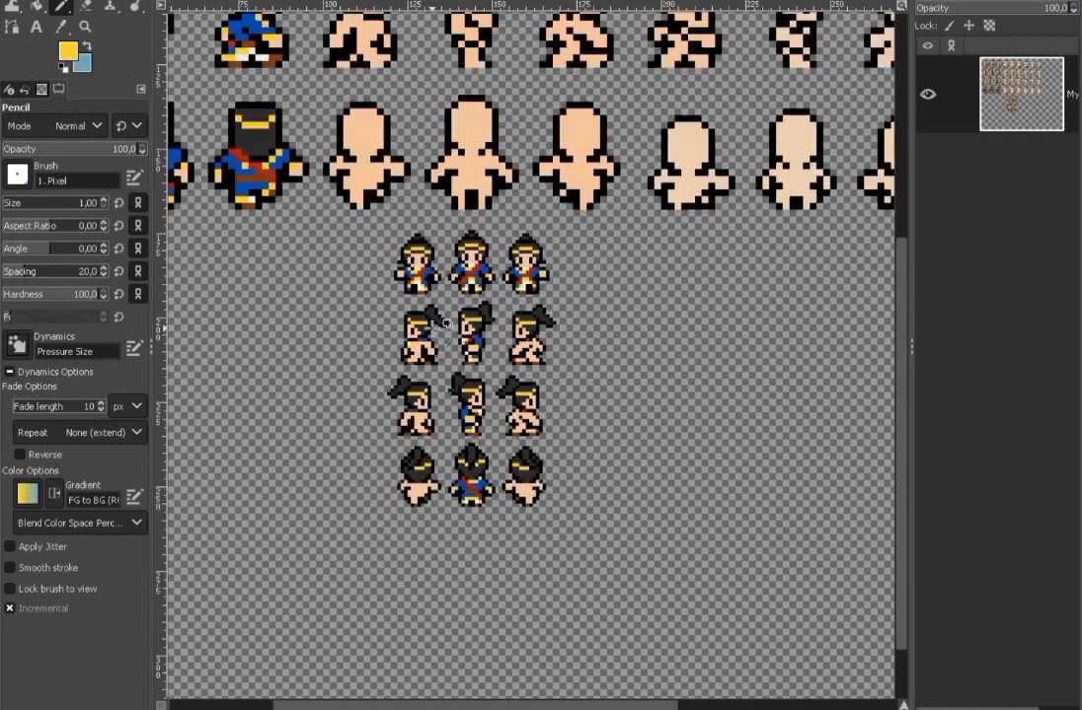
pyautogui.moveTo(435, 329); pyautogui.dragTo(635, 517)
pyautogui.scroll(7, 634, 517)
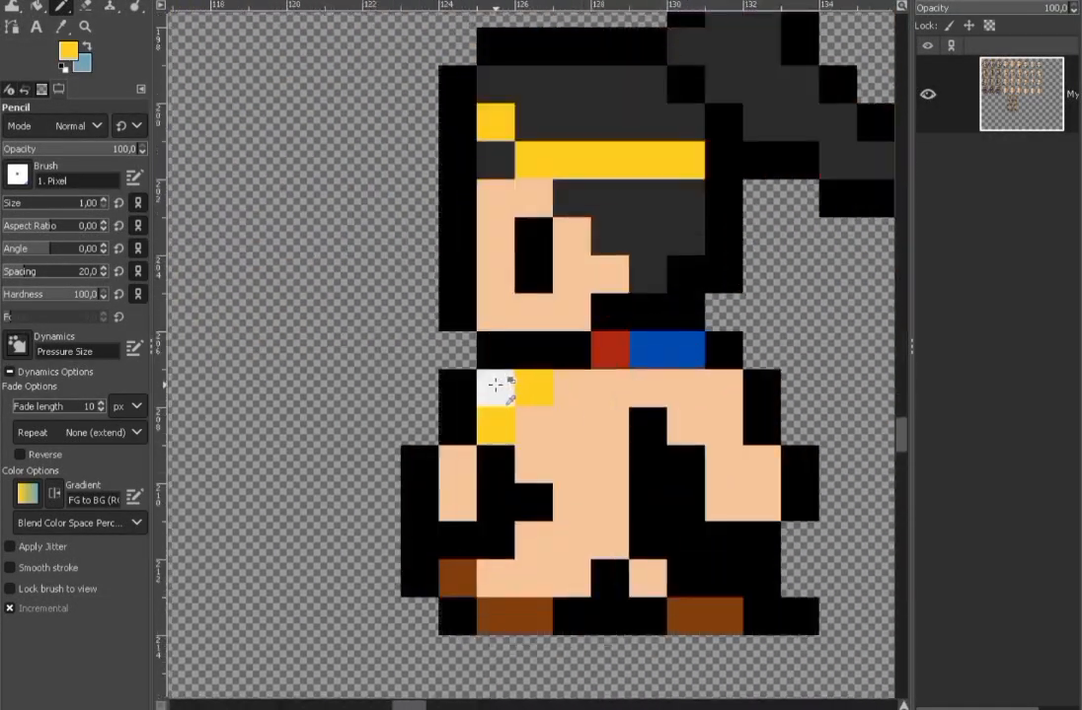
# Step: Paint the left-facing row's left sprite with a blue coat over its torso and rear arm, plus a yellow cuff
pyautogui.scroll(-3, 679, 435)
pyautogui.keyDown('ctrl'); pyautogui.click(536, 333); pyautogui.keyUp('ctrl')
pyautogui.moveTo(536, 333); pyautogui.dragTo(550, 337)
pyautogui.keyDown('ctrl'); pyautogui.click(434, 346); pyautogui.keyUp('ctrl')
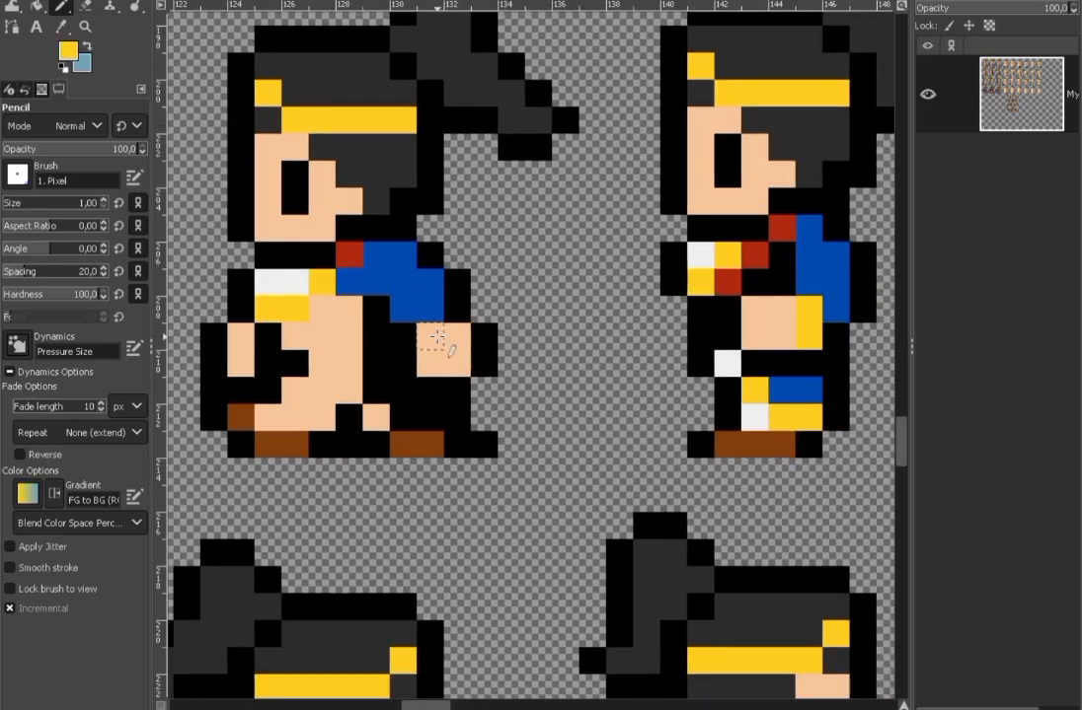
pyautogui.scroll(-5, 725, 536)
pyautogui.scroll(7, 725, 536)
pyautogui.keyDown('ctrl'); pyautogui.click(370, 332); pyautogui.keyUp('ctrl')
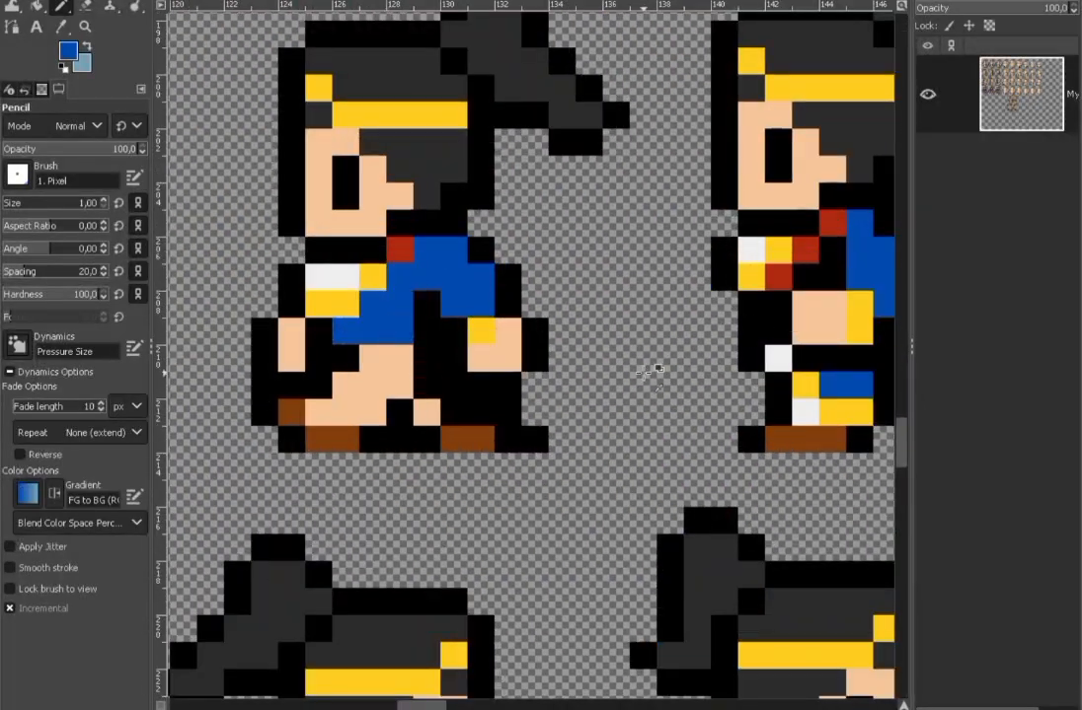
# Step: Paint a brown belt and a diagonal red sash across the torso of the left-facing row's left sprite
pyautogui.scroll(-2, 651, 371)
pyautogui.keyDown('ctrl'); pyautogui.click(515, 375); pyautogui.keyUp('ctrl')
pyautogui.scroll(-6, 572, 366)
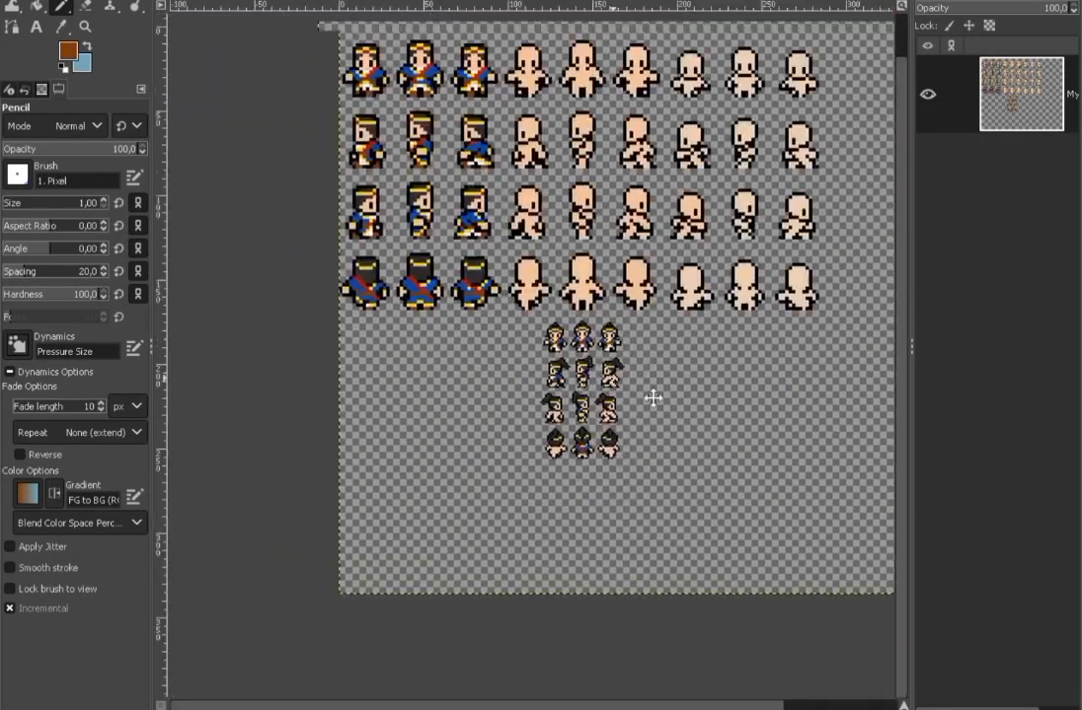
pyautogui.scroll(-2, 590, 307)
pyautogui.keyDown('ctrl'); pyautogui.click(590, 307); pyautogui.keyUp('ctrl')
# Step: Touch up the black outline and skin pixels where the left sprite's sash meets its chin
pyautogui.keyDown('ctrl'); pyautogui.click(558, 293); pyautogui.keyUp('ctrl')
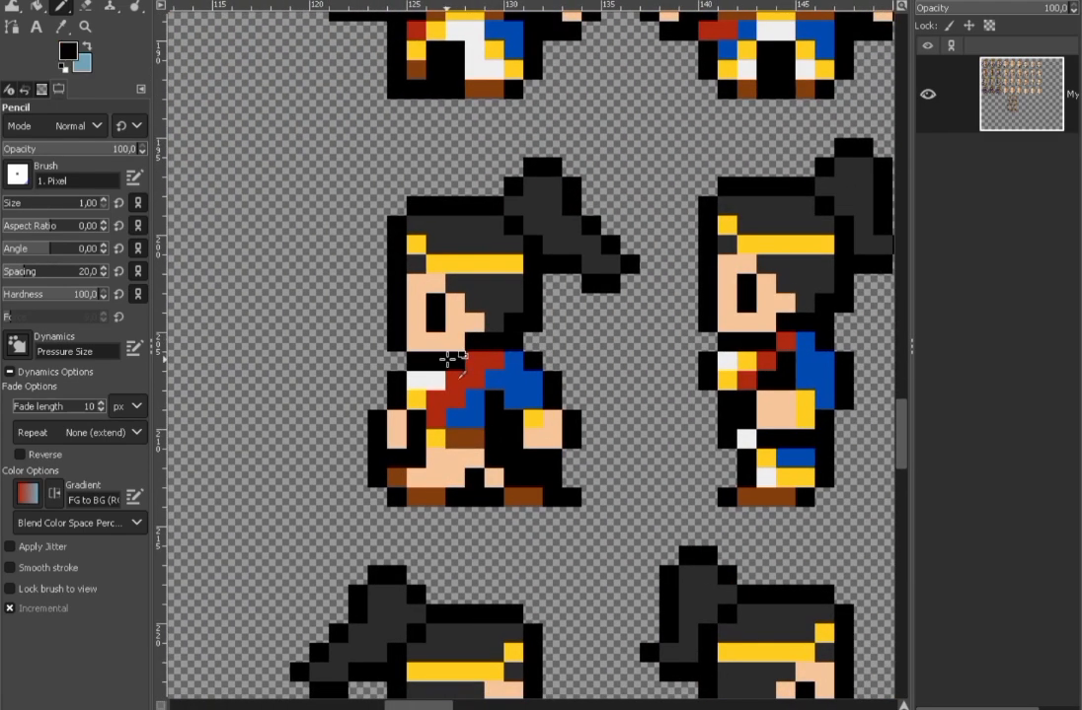
pyautogui.click(474, 360)
pyautogui.keyDown('ctrl'); pyautogui.click(475, 324); pyautogui.keyUp('ctrl')
pyautogui.click(475, 341)
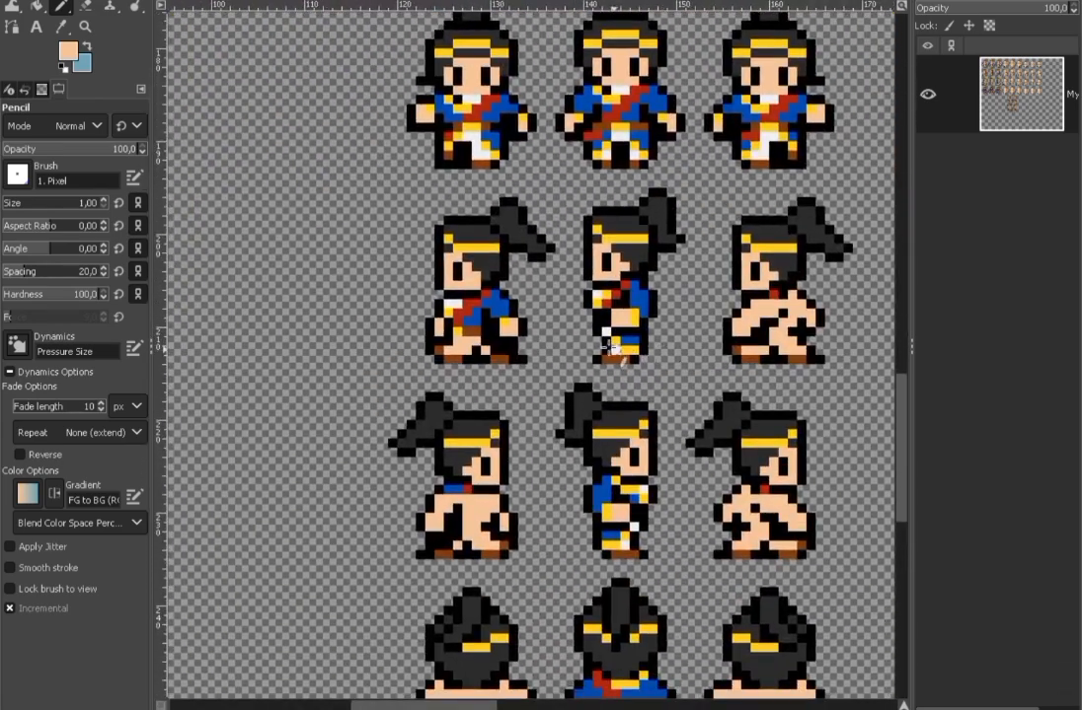
# Step: Paint the red sash from the neck down across the chest of the left-facing row's right sprite
pyautogui.scroll(3, 750, 292)
pyautogui.keyDown('ctrl'); pyautogui.click(750, 293); pyautogui.keyUp('ctrl')
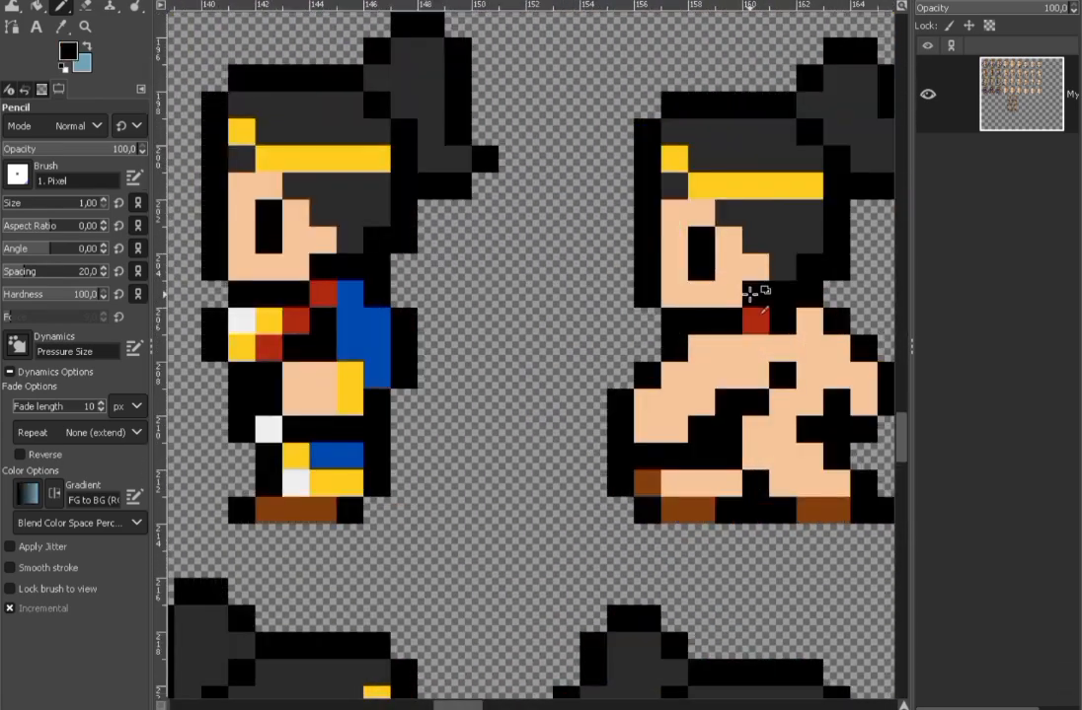
pyautogui.keyDown('ctrl'); pyautogui.click(752, 319); pyautogui.keyUp('ctrl')
pyautogui.scroll(-6, 760, 326)
pyautogui.moveTo(791, 529); pyautogui.dragTo(651, 318)
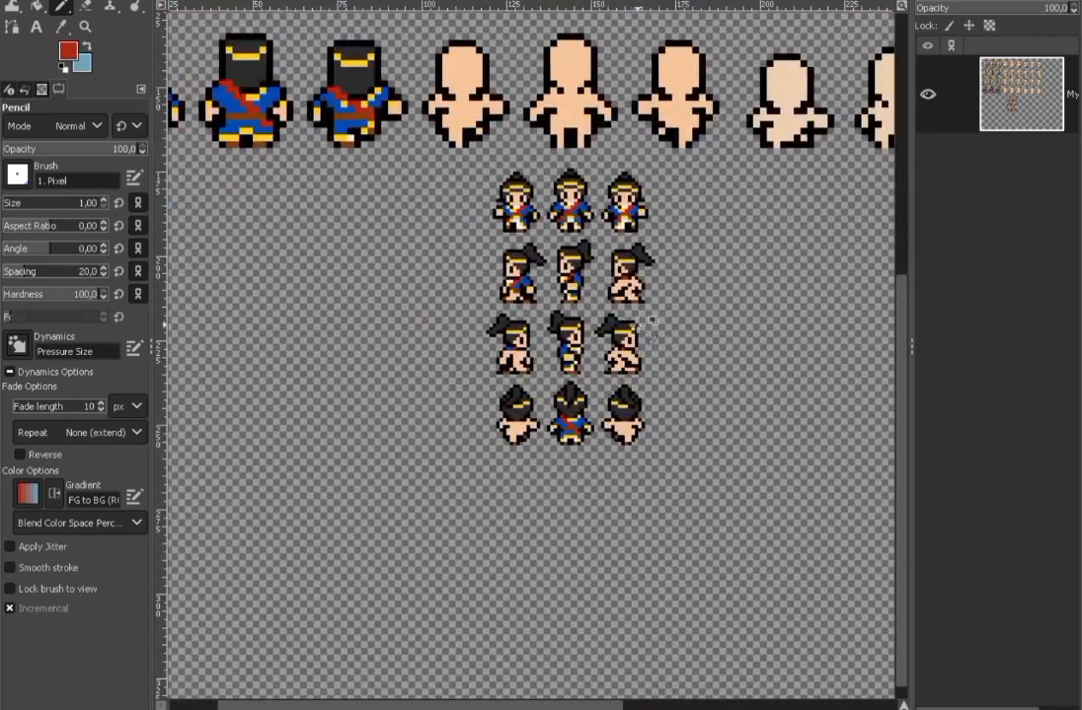
pyautogui.scroll(6, 624, 277)
pyautogui.click(656, 336)
pyautogui.click(628, 364)
# Step: Cover the torso and arms of the left-facing row's right sprite with the blue coat
pyautogui.keyDown('ctrl'); pyautogui.click(302, 360); pyautogui.keyUp('ctrl')
pyautogui.scroll(-1, 513, 178)
pyautogui.scroll(1, 593, 312)
pyautogui.moveTo(574, 335); pyautogui.dragTo(622, 316)
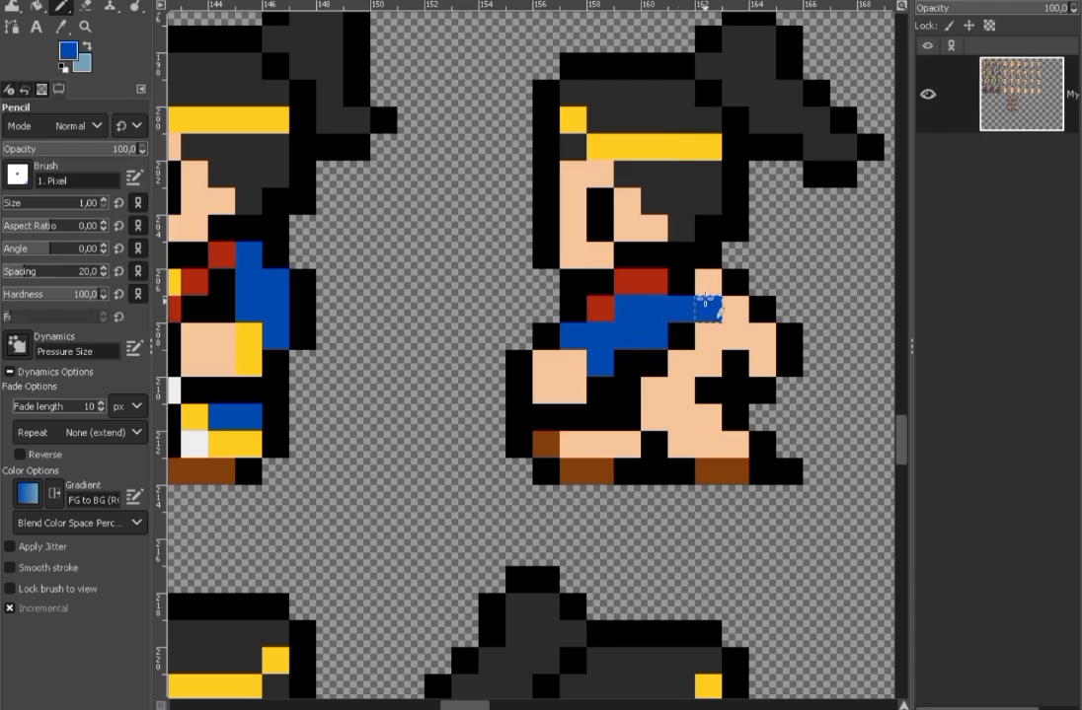
# Step: Paint yellow cuffs on the front and rear sleeves of the left-facing row's right sprite
pyautogui.keyDown('ctrl'); pyautogui.click(249, 348); pyautogui.keyUp('ctrl')
pyautogui.click(762, 337)
pyautogui.scroll(-6, 775, 543)
pyautogui.moveTo(744, 533); pyautogui.dragTo(608, 364)
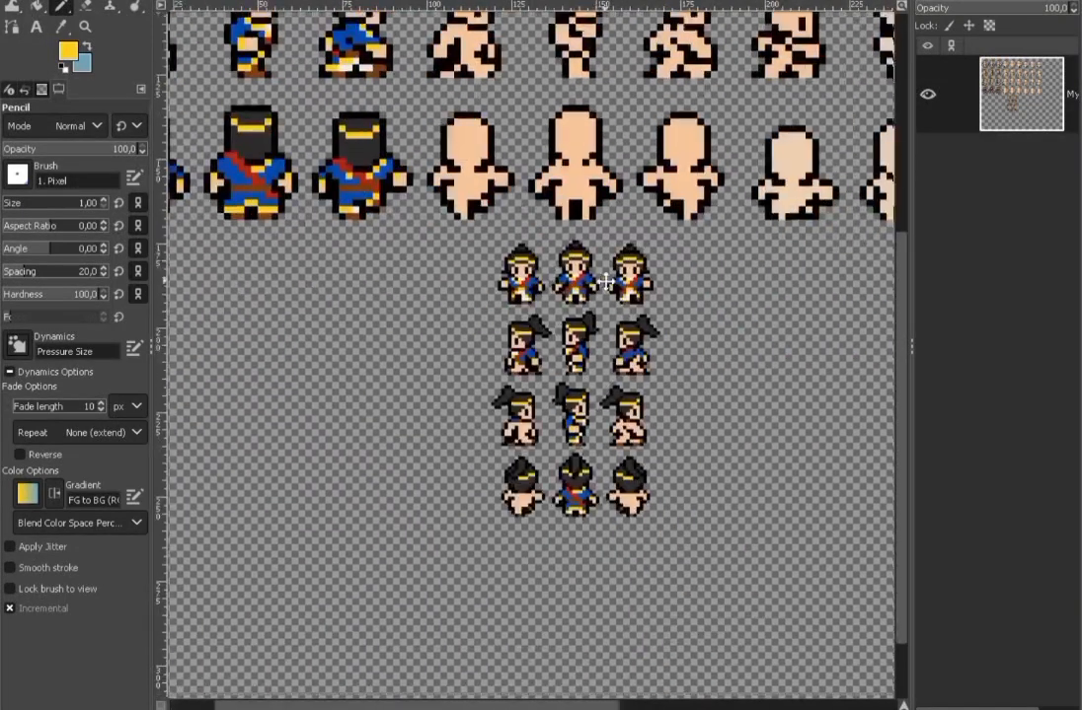
pyautogui.scroll(4, 607, 364)
pyautogui.click(650, 338)
pyautogui.scroll(-4, 662, 551)
pyautogui.moveTo(717, 490); pyautogui.dragTo(707, 459)
pyautogui.scroll(5, 667, 471)
# Step: Paint a two-pixel brown belt below the blue coat on the left-facing row's right sprite
pyautogui.keyDown('ctrl'); pyautogui.click(640, 424); pyautogui.keyUp('ctrl')
pyautogui.scroll(-3, 640, 424)
pyautogui.keyDown('ctrl'); pyautogui.click(553, 355); pyautogui.keyUp('ctrl')
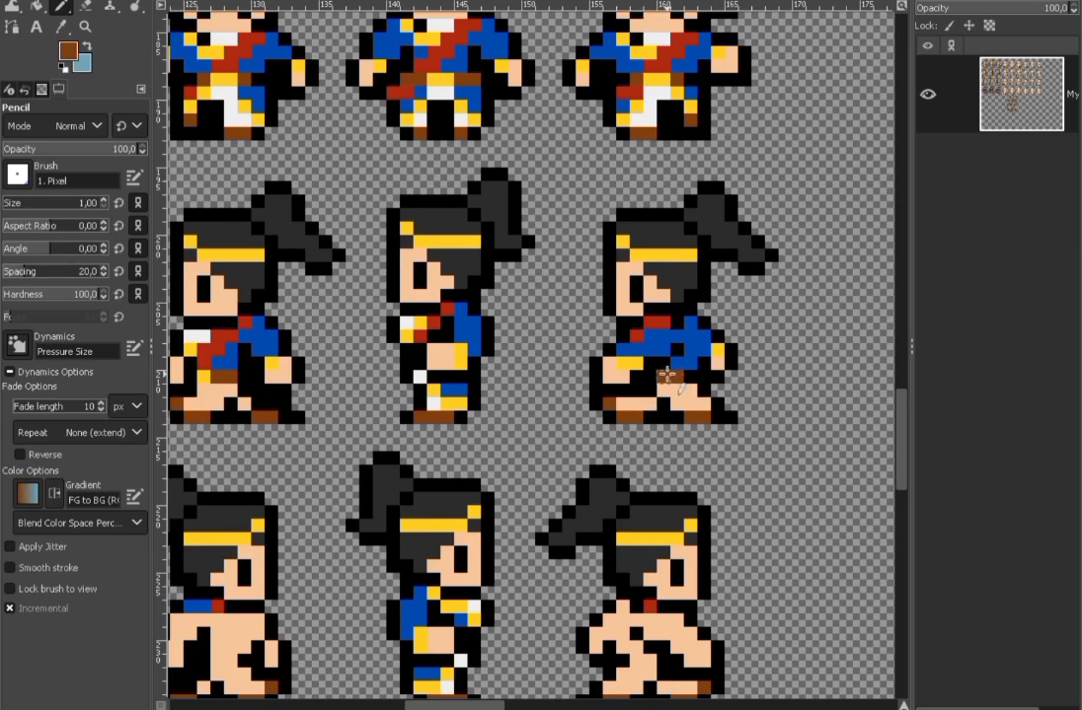
pyautogui.scroll(-2, 745, 366)
pyautogui.scroll(-2, 745, 366)
pyautogui.scroll(3, 693, 265)
pyautogui.scroll(-3, 723, 273)
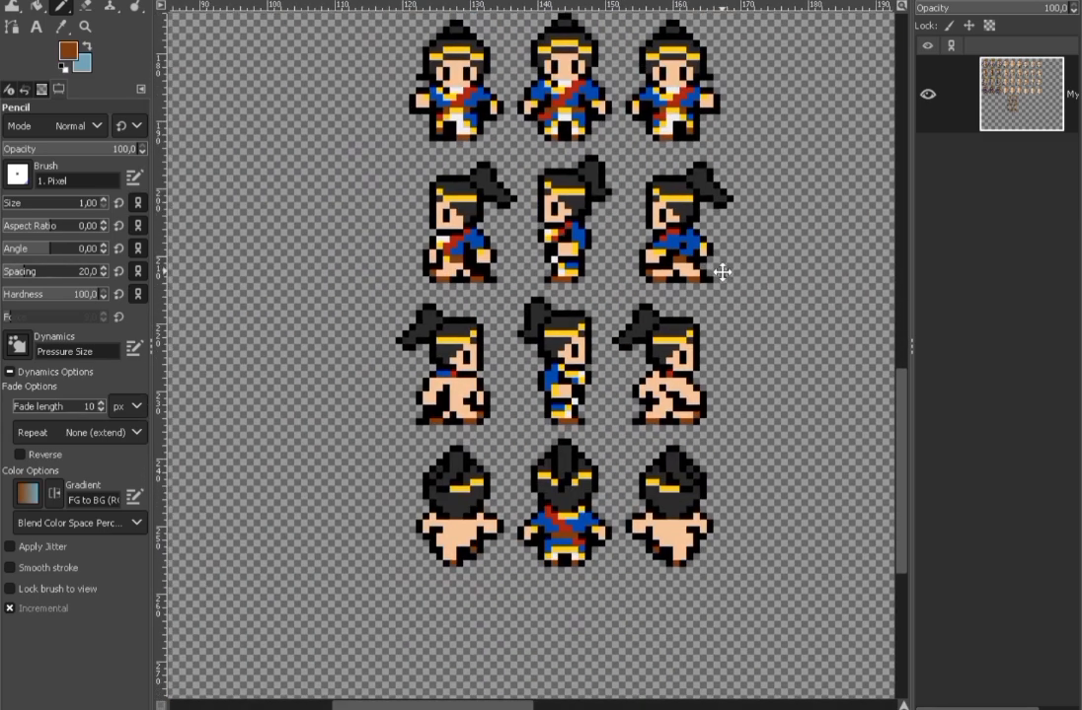
pyautogui.scroll(-2, 691, 259)
pyautogui.scroll(-3, 756, 514)
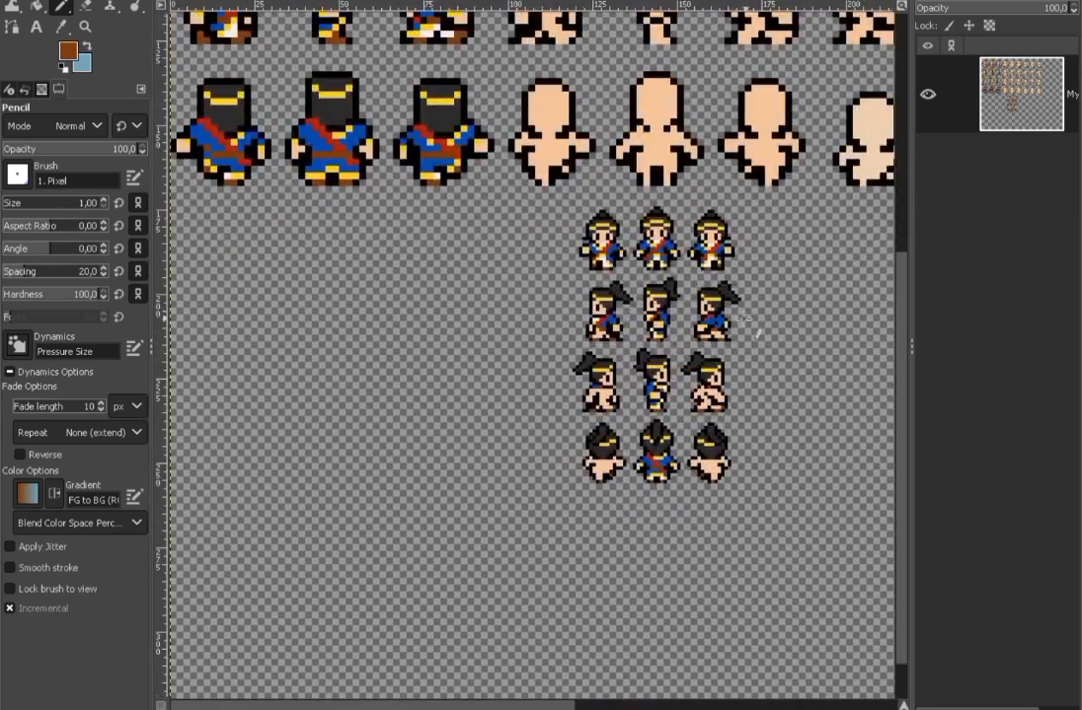
pyautogui.scroll(2, 763, 314)
pyautogui.scroll(-1, 742, 264)
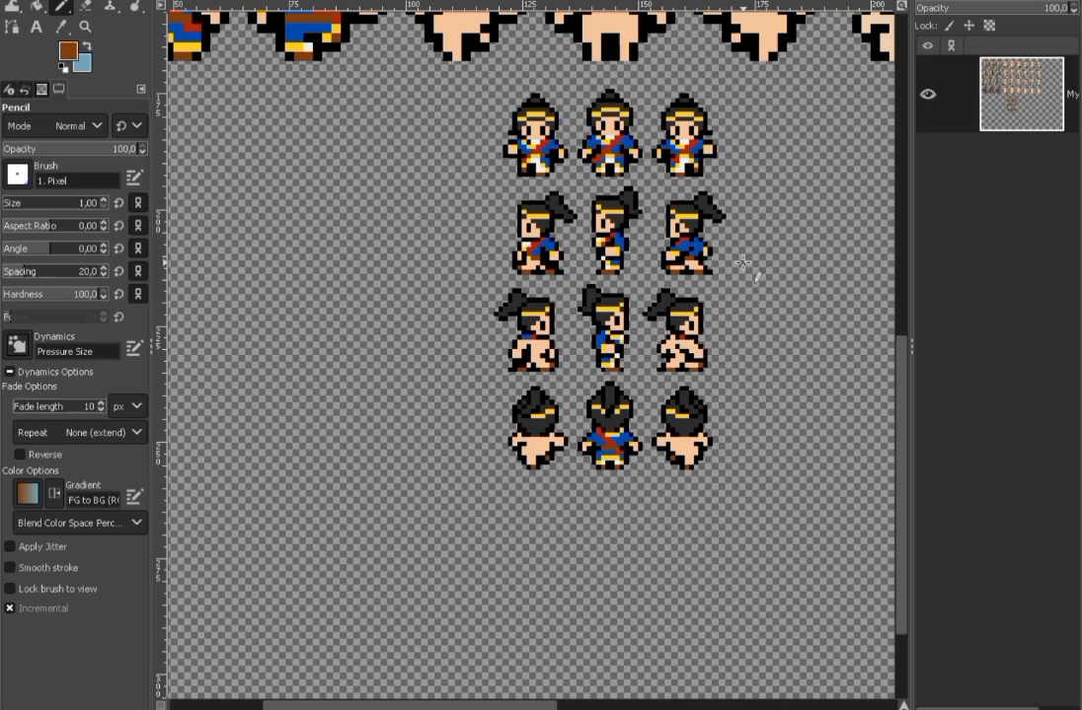
# Step: Paint yellow trim and a blue coat tail below the belt of the left-facing row's left sprite
pyautogui.scroll(3, 632, 276)
pyautogui.moveTo(642, 297); pyautogui.dragTo(681, 268)
pyautogui.keyDown('ctrl'); pyautogui.click(637, 222); pyautogui.keyUp('ctrl')
pyautogui.scroll(-6, 584, 324)
pyautogui.scroll(2, 555, 335)
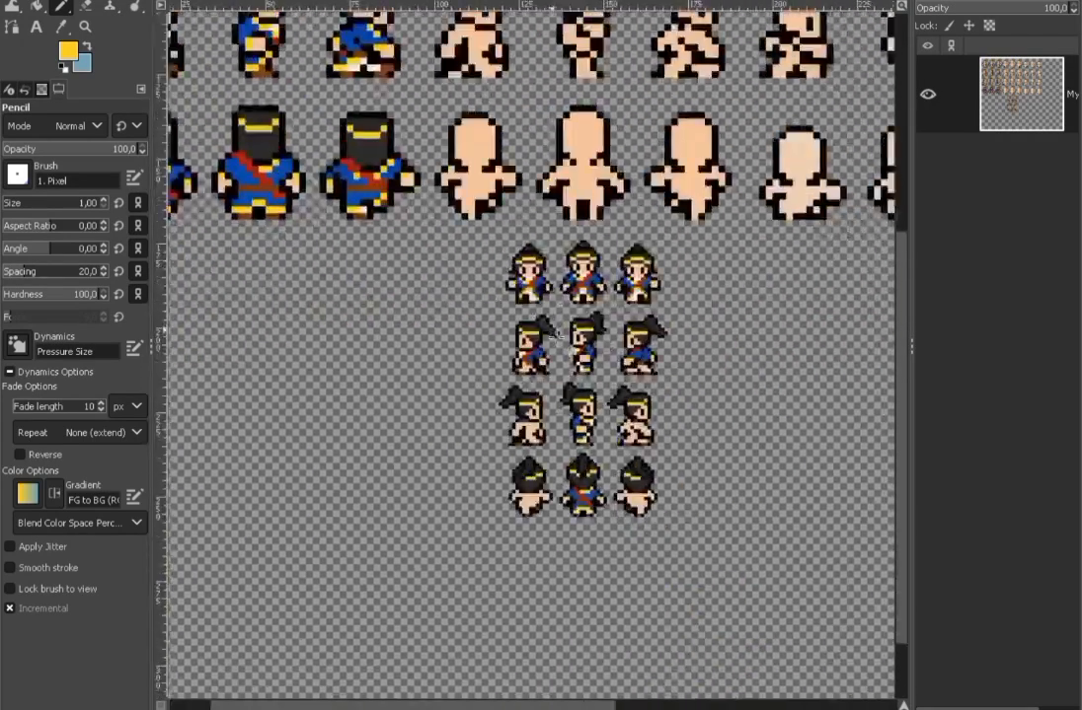
pyautogui.scroll(5, 556, 335)
pyautogui.keyDown('ctrl'); pyautogui.click(563, 346); pyautogui.keyUp('ctrl')
pyautogui.scroll(-5, 736, 483)
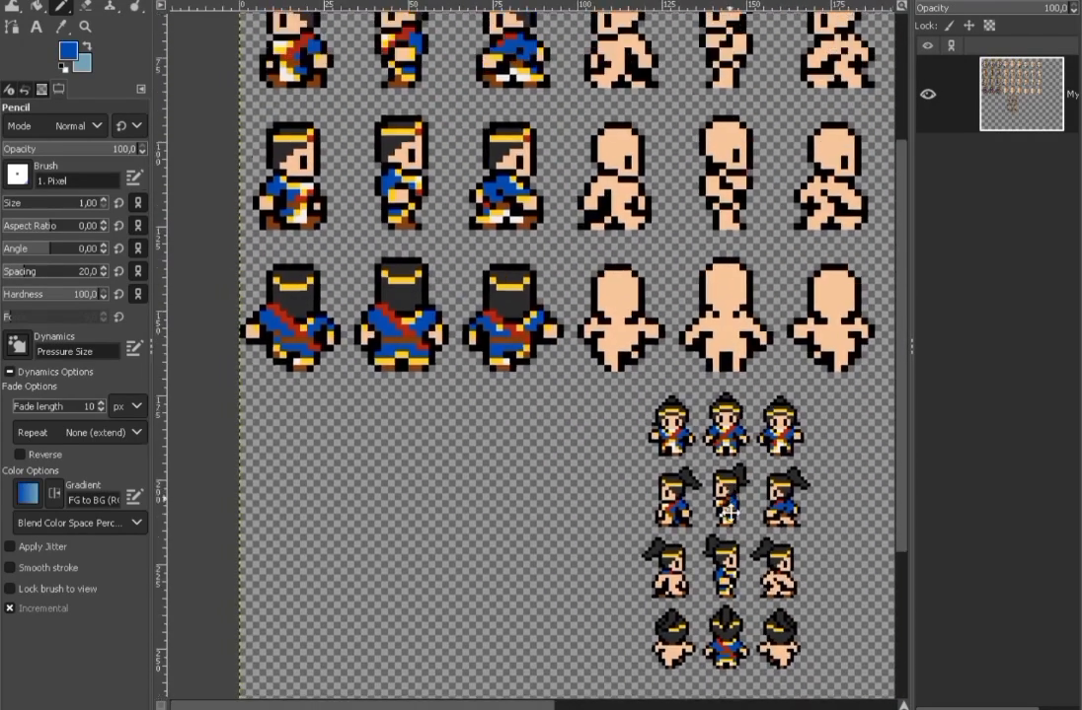
# Step: Paint white trousers over the bare legs of the left-facing row's left sprite
pyautogui.moveTo(730, 513); pyautogui.dragTo(660, 373)
pyautogui.scroll(6, 606, 391)
pyautogui.keyDown('ctrl'); pyautogui.click(538, 177); pyautogui.keyUp('ctrl')
pyautogui.click(528, 314)
pyautogui.click(626, 314)
pyautogui.moveTo(551, 286)
pyautogui.mouseDown()
pyautogui.moveTo(627, 314)
pyautogui.moveTo(488, 295)
pyautogui.moveTo(533, 284)
pyautogui.moveTo(601, 286)
pyautogui.mouseUp()
pyautogui.scroll(-4, 626, 314)
pyautogui.scroll(4, 553, 298)
# Step: Refine the blue coat tail, white trousers and yellow hem pixels on the left-facing row's left sprite
pyautogui.keyDown('ctrl'); pyautogui.click(569, 321); pyautogui.keyUp('ctrl')
pyautogui.scroll(-4, 569, 321)
pyautogui.scroll(4, 569, 321)
pyautogui.keyDown('ctrl'); pyautogui.click(529, 336); pyautogui.keyUp('ctrl')
pyautogui.scroll(-5, 534, 336)
pyautogui.scroll(5, 530, 297)
pyautogui.keyDown('ctrl'); pyautogui.click(549, 283); pyautogui.keyUp('ctrl')
pyautogui.scroll(-5, 549, 300)
pyautogui.scroll(5, 524, 275)
pyautogui.scroll(-6, 522, 288)
pyautogui.scroll(2, 574, 293)
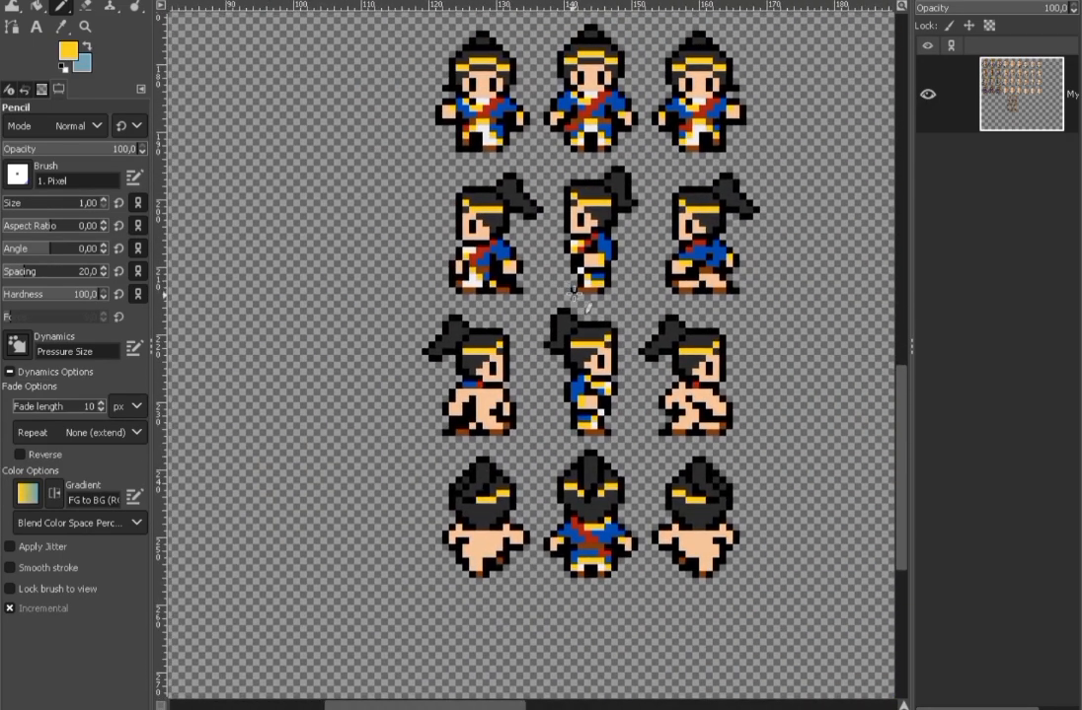
pyautogui.scroll(1, 660, 304)
pyautogui.scroll(-4, 424, 281)
pyautogui.moveTo(424, 282); pyautogui.dragTo(589, 271)
pyautogui.scroll(6, 578, 376)
pyautogui.scroll(-2, 567, 318)
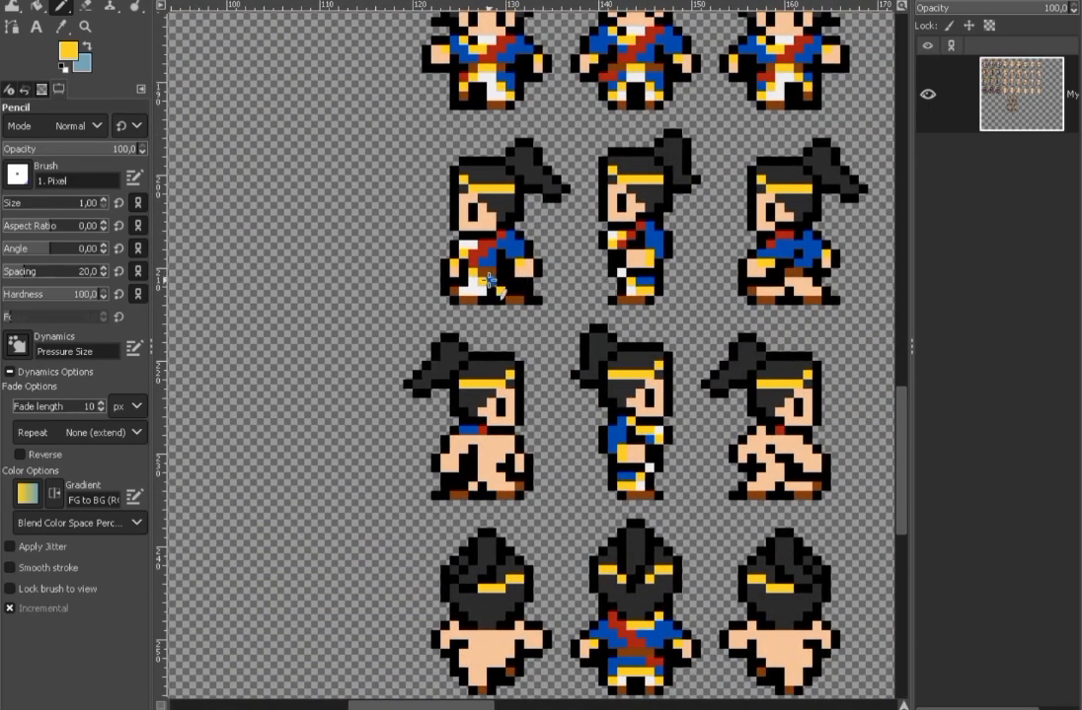
# Step: Paint blue and yellow coat-tail pixels over the bare legs of the left-facing row's right sprite
pyautogui.moveTo(559, 284); pyautogui.dragTo(464, 259)
pyautogui.scroll(1, 691, 223)
pyautogui.keyDown('ctrl'); pyautogui.click(715, 216); pyautogui.keyUp('ctrl')
pyautogui.scroll(2, 711, 237)
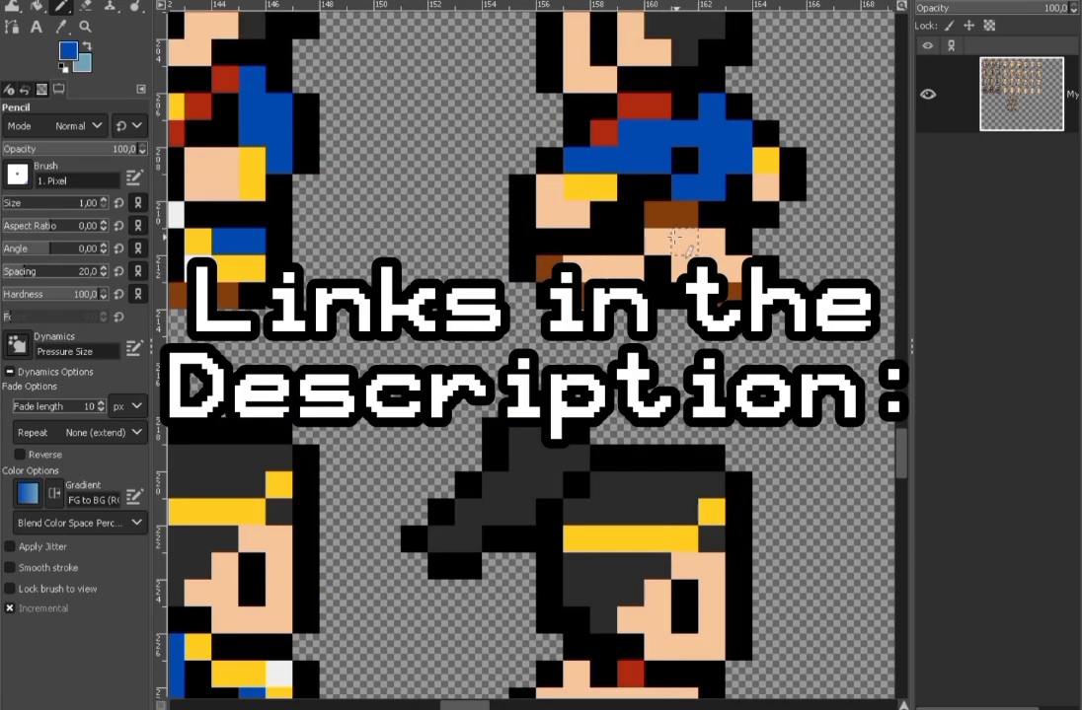
pyautogui.scroll(-5, 731, 296)
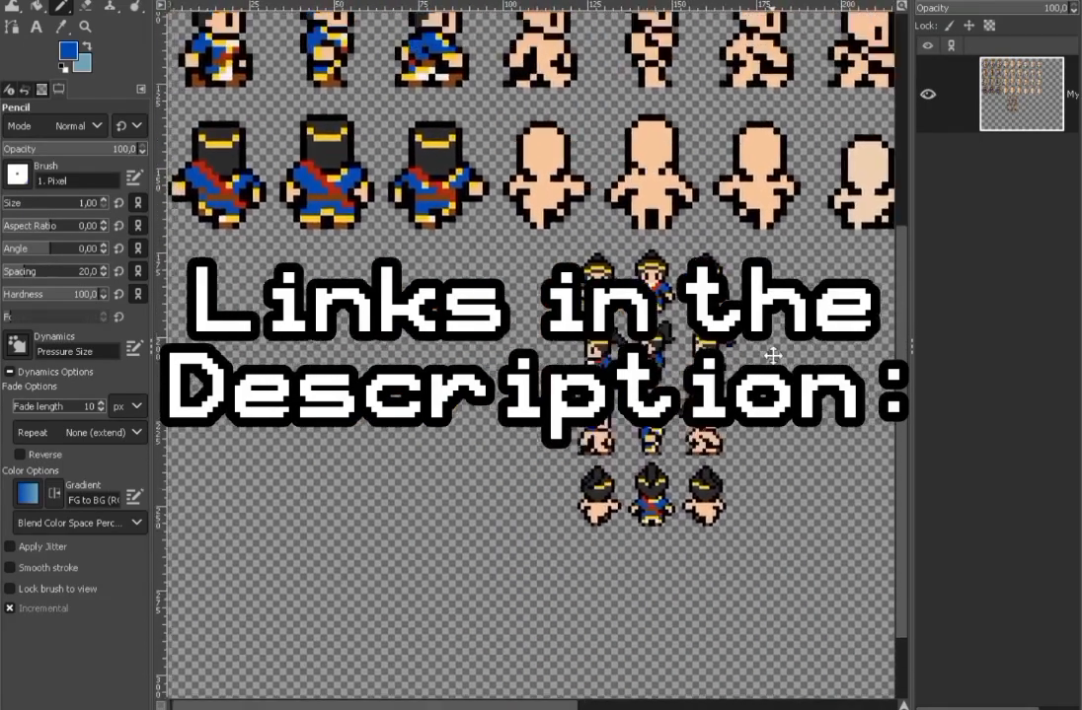
pyautogui.moveTo(768, 355); pyautogui.dragTo(756, 508)
pyautogui.scroll(6, 723, 563)
pyautogui.keyDown('ctrl'); pyautogui.click(442, 186); pyautogui.keyUp('ctrl')
pyautogui.click(523, 244)
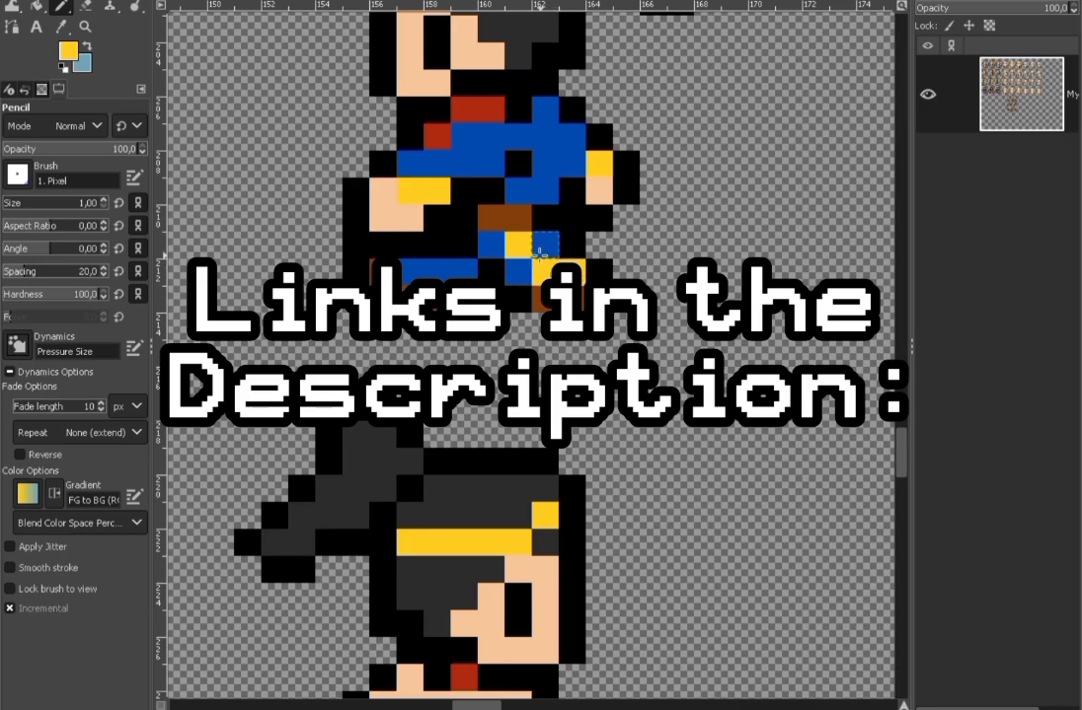
# Step: Paint white trouser pixels on both legs of the left-facing row's right sprite
pyautogui.scroll(-2, 536, 247)
pyautogui.moveTo(536, 247); pyautogui.dragTo(697, 263)
pyautogui.keyDown('ctrl'); pyautogui.click(679, 262); pyautogui.keyUp('ctrl')
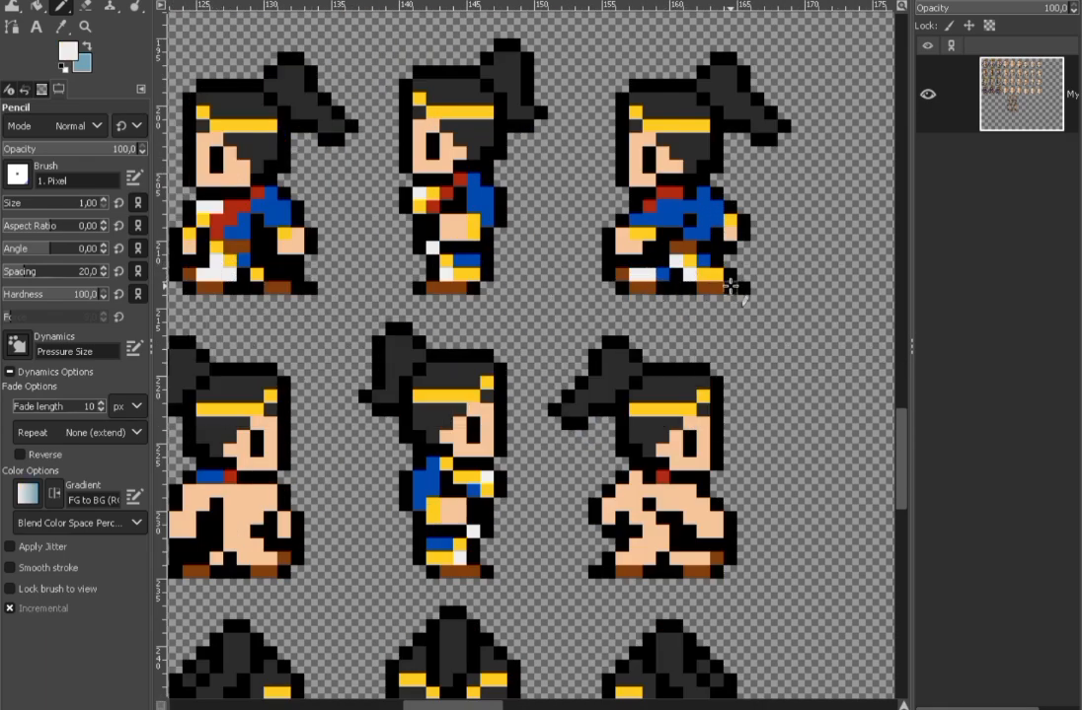
# Step: Widen the blue rear coat tail and its yellow hem on the left-facing row's right sprite
pyautogui.keyDown('ctrl'); pyautogui.click(692, 260); pyautogui.keyUp('ctrl')
pyautogui.scroll(-4, 711, 281)
pyautogui.scroll(5, 730, 302)
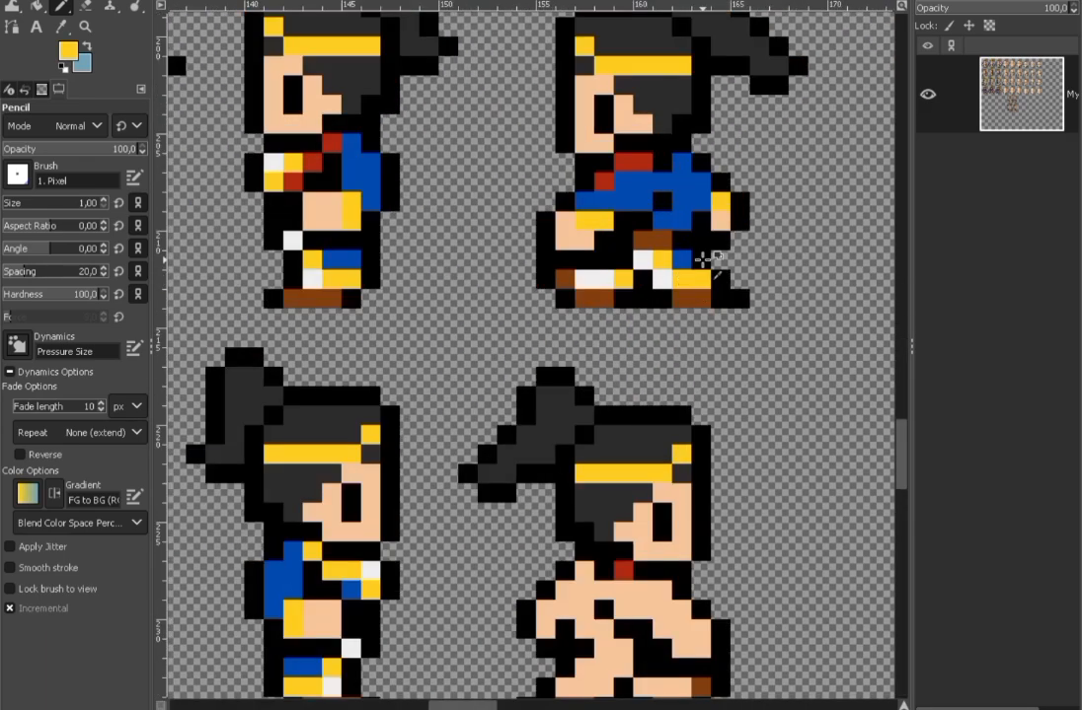
pyautogui.scroll(-1, 730, 274)
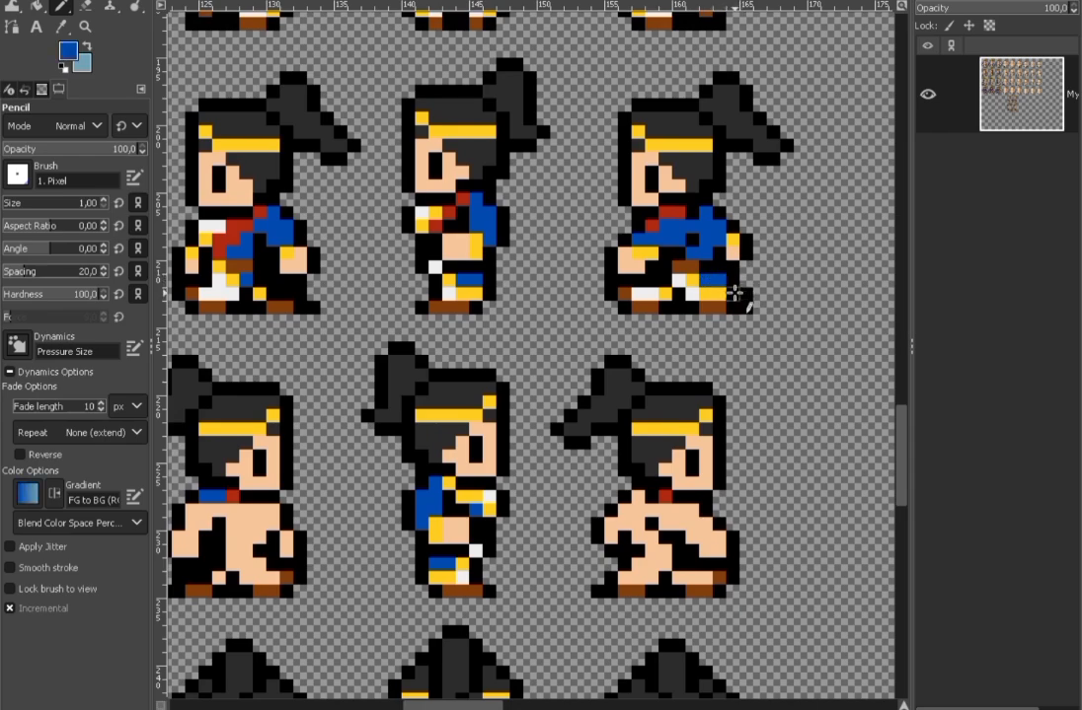
pyautogui.scroll(-5, 736, 293)
pyautogui.scroll(5, 762, 526)
pyautogui.keyDown('ctrl'); pyautogui.click(643, 314); pyautogui.keyUp('ctrl')
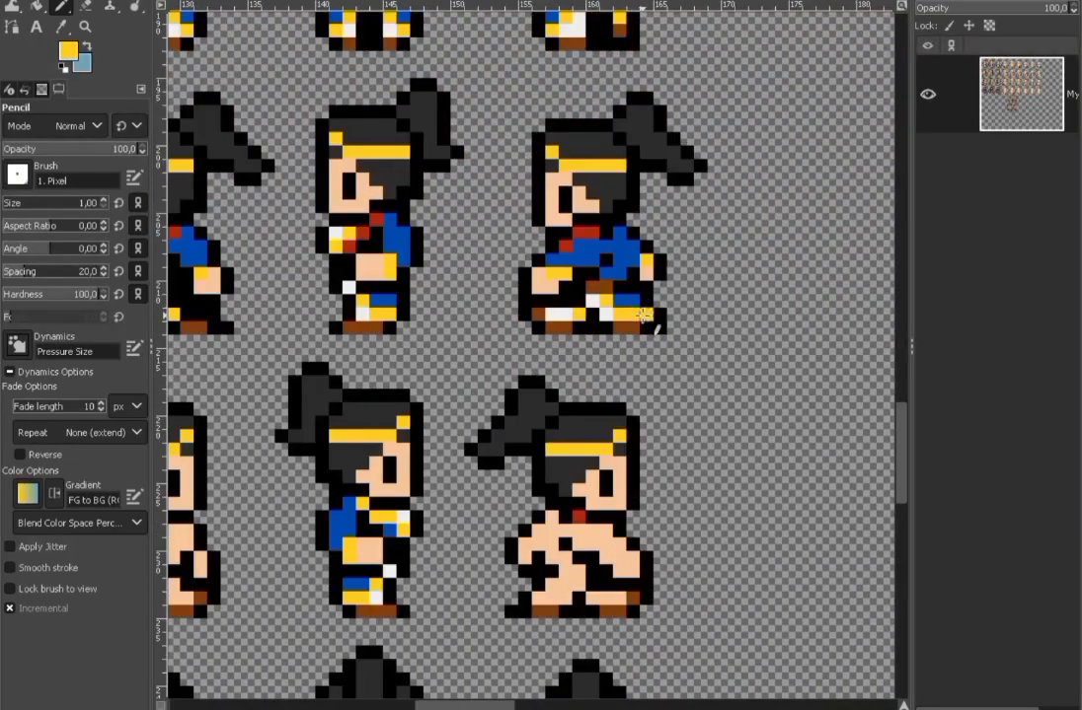
pyautogui.scroll(-5, 629, 316)
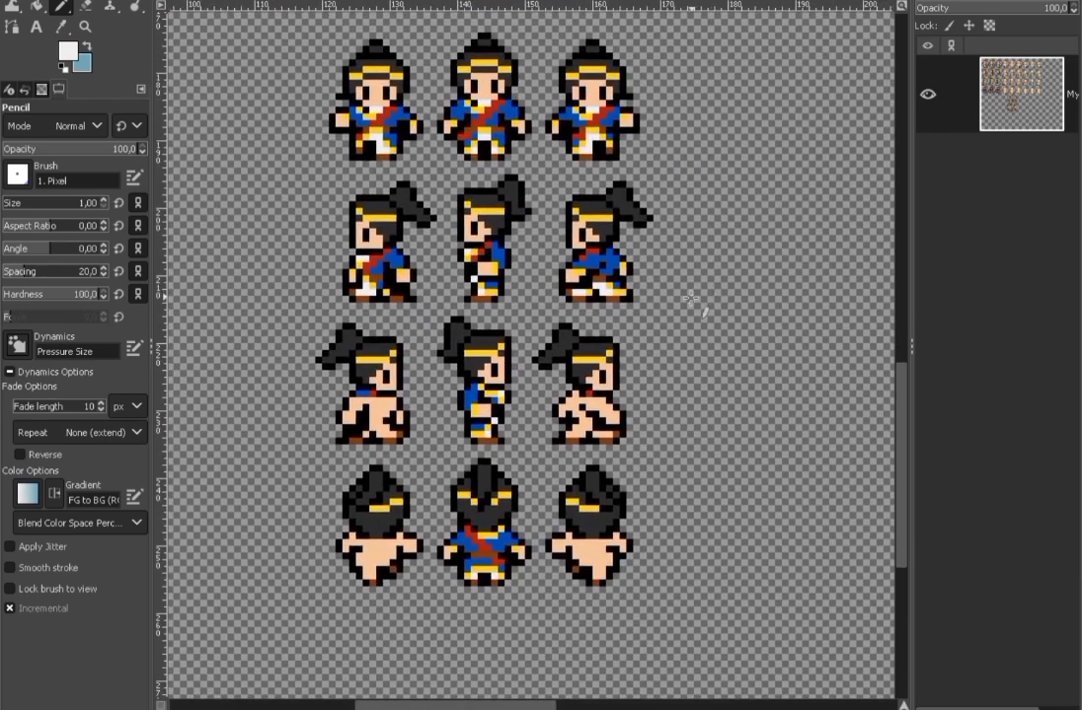
# Step: Add a yellow hem and blue coat pixel to the right sprite's front leg, with white trousers between the coat tails
pyautogui.scroll(6, 703, 307)
pyautogui.keyDown('ctrl'); pyautogui.click(569, 285); pyautogui.keyUp('ctrl')
pyautogui.moveTo(569, 285); pyautogui.dragTo(558, 285)
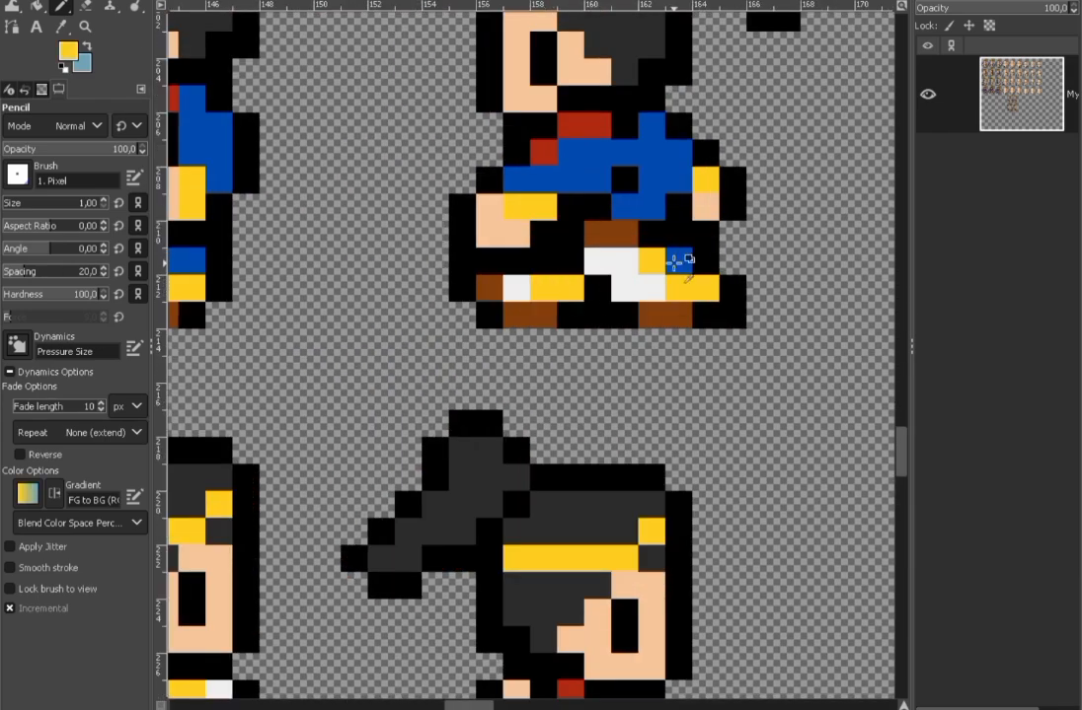
pyautogui.scroll(-5, 693, 292)
pyautogui.scroll(5, 628, 302)
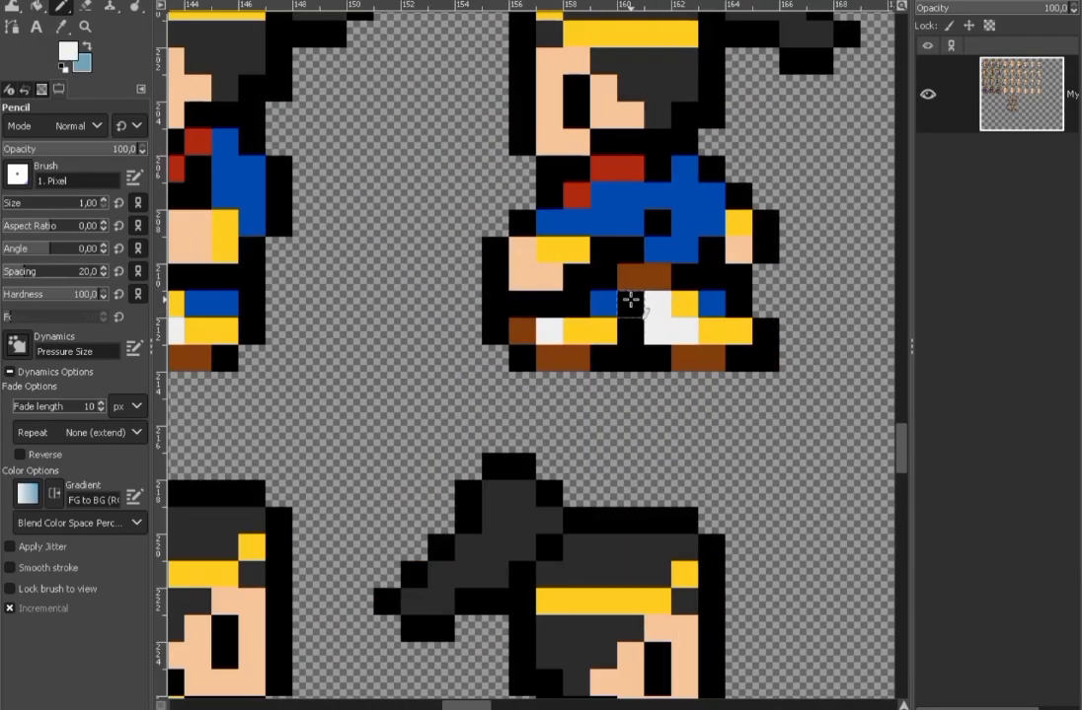
pyautogui.scroll(-4, 730, 289)
pyautogui.scroll(3, 720, 294)
pyautogui.scroll(1, 590, 247)
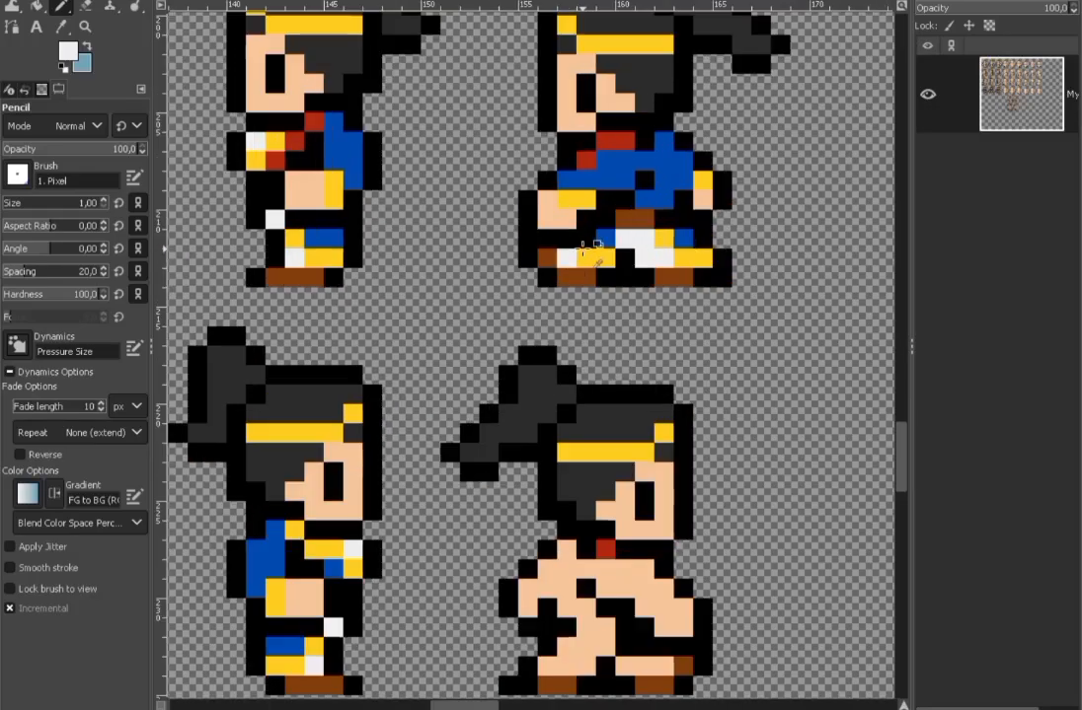
pyautogui.scroll(-3, 627, 262)
pyautogui.scroll(4, 626, 259)
# Step: Rework the front coat tail of the left-facing row's right sprite with yellow trim above and white trouser pixels along the leg
pyautogui.keyDown('ctrl'); pyautogui.click(598, 251); pyautogui.keyUp('ctrl')
pyautogui.click(578, 251)
pyautogui.scroll(-4, 621, 255)
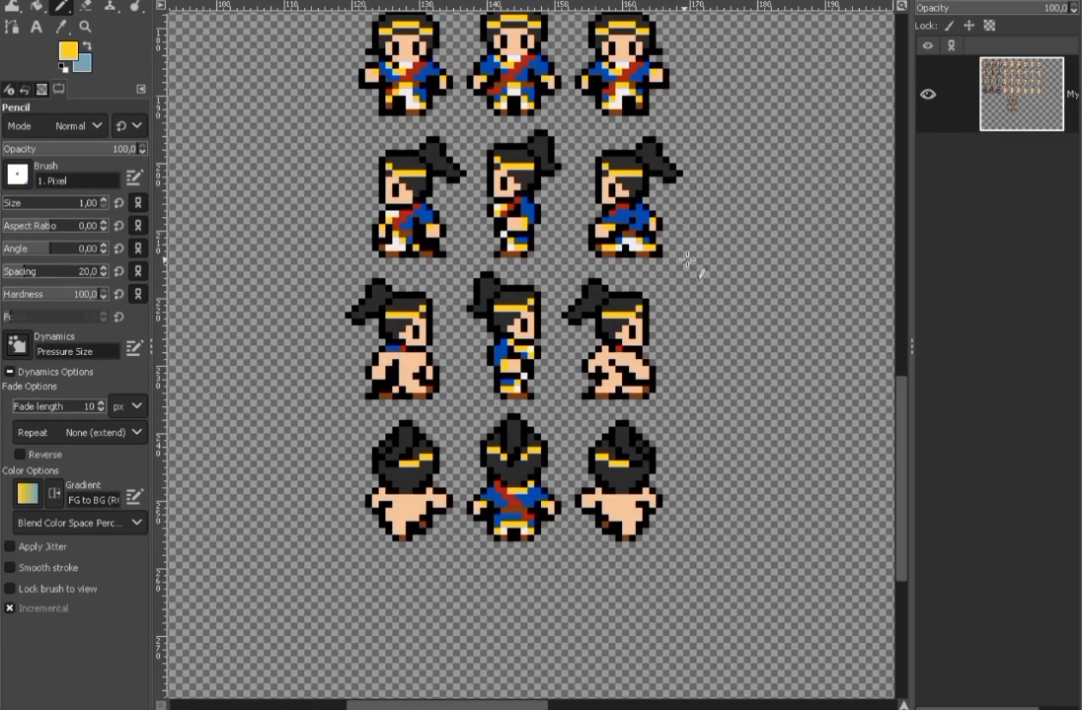
pyautogui.scroll(5, 626, 251)
pyautogui.click(585, 200)
pyautogui.keyDown('ctrl'); pyautogui.click(621, 201); pyautogui.keyUp('ctrl')
pyautogui.moveTo(584, 234); pyautogui.dragTo(548, 234)
pyautogui.scroll(-5, 614, 270)
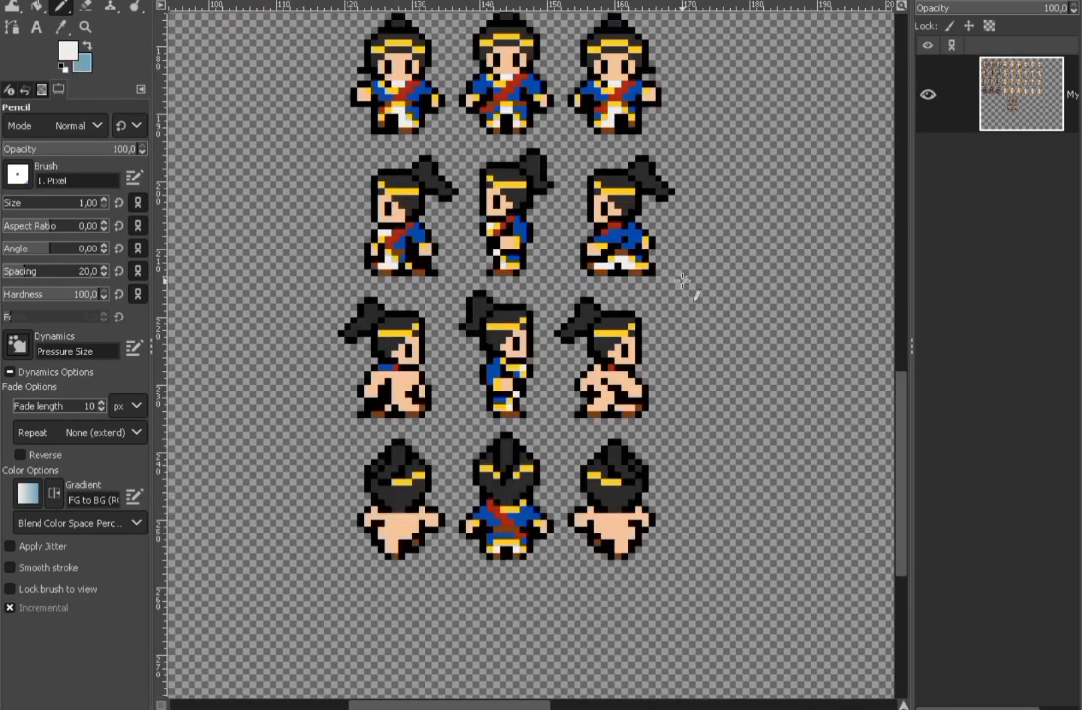
# Step: Paint black separating pixels between the white trouser legs of the left-facing row's right sprite
pyautogui.scroll(3, 628, 259)
pyautogui.keyDown('ctrl'); pyautogui.click(619, 282); pyautogui.keyUp('ctrl')
pyautogui.click(601, 262)
pyautogui.scroll(-3, 612, 276)
pyautogui.moveTo(676, 281); pyautogui.dragTo(670, 251)
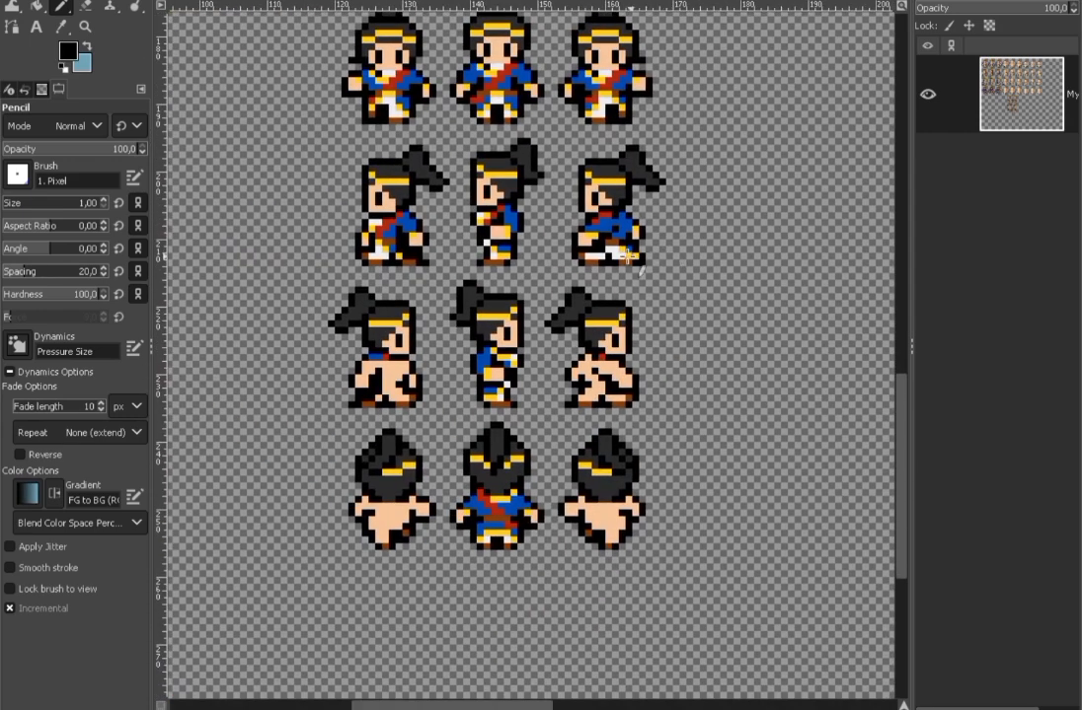
pyautogui.scroll(4, 629, 255)
pyautogui.keyDown('ctrl'); pyautogui.click(694, 245); pyautogui.keyUp('ctrl')
pyautogui.keyDown('ctrl'); pyautogui.click(615, 285); pyautogui.keyUp('ctrl')
pyautogui.scroll(-5, 616, 285)
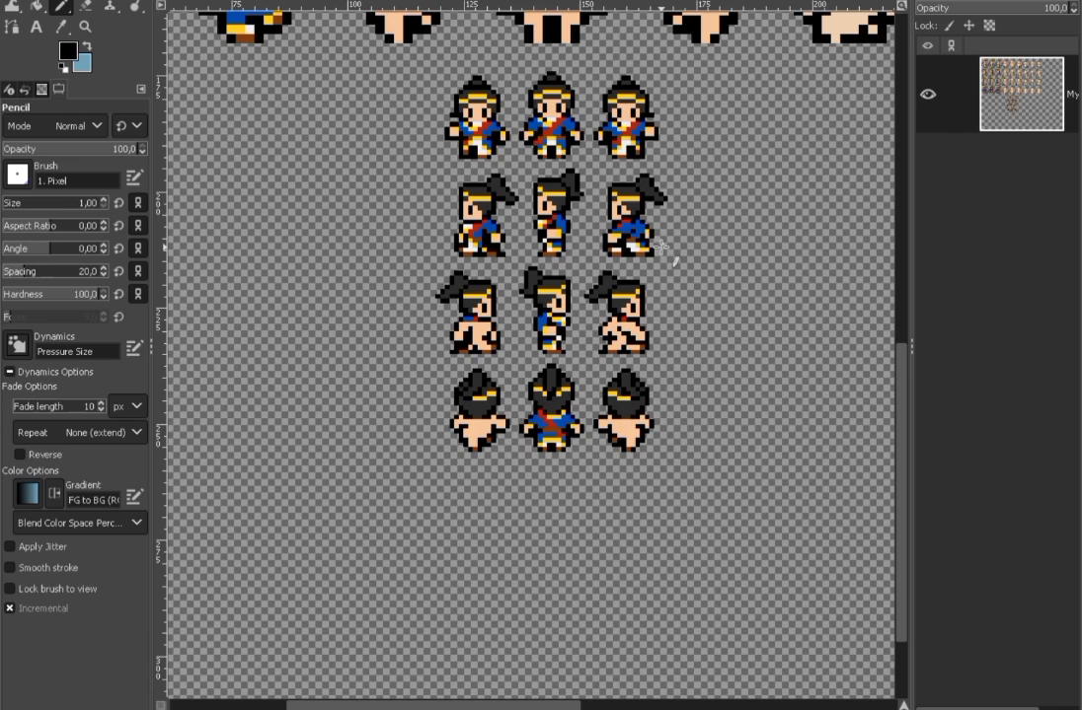
# Step: Copy the clothed body of the left-facing row's left sprite and paste it as a floating selection
pyautogui.scroll(2, 571, 231)
pyautogui.press('r')
pyautogui.scroll(2, 454, 222)
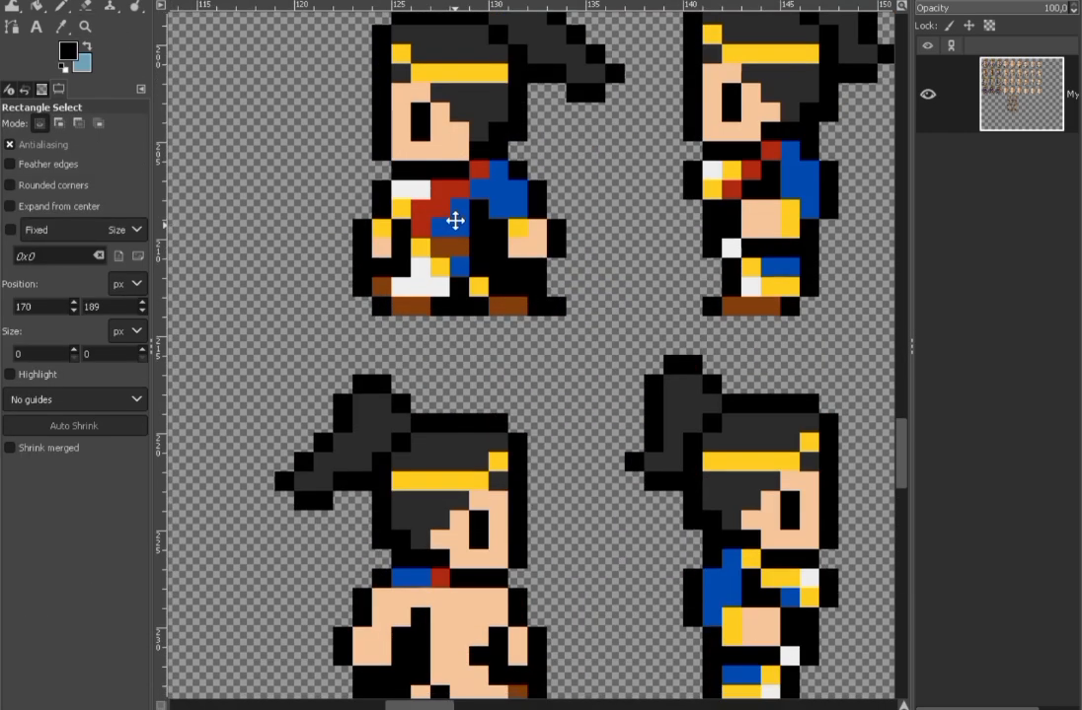
pyautogui.scroll(-2, 403, 160)
pyautogui.scroll(2, 305, 138)
pyautogui.moveTo(359, 157); pyautogui.dragTo(649, 310)
pyautogui.hotkey('ctrl', 'c')
pyautogui.hotkey('ctrl', 'v')
# Step: Flip the pasted body horizontally and anchor it over the bare body of the right-facing row's left sprite
pyautogui.rightClick(511, 227)
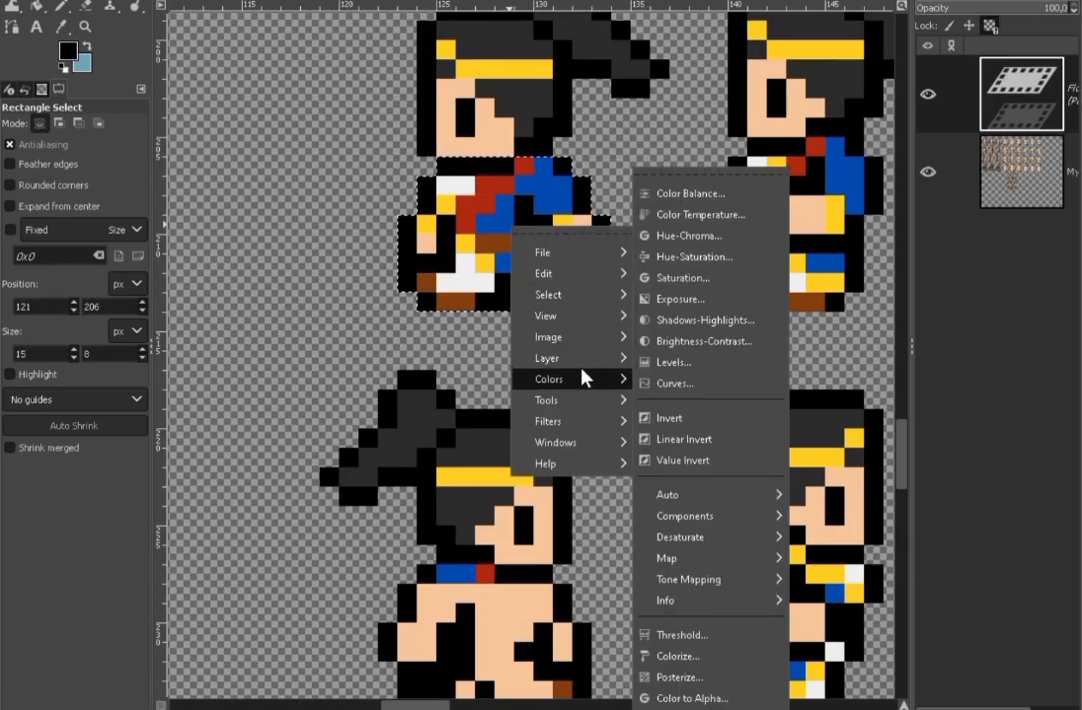
pyautogui.moveTo(584, 358)
pyautogui.moveTo(691, 576)
pyautogui.click(620, 588)
pyautogui.scroll(-3, 553, 296)
pyautogui.moveTo(522, 92); pyautogui.dragTo(502, 497)
pyautogui.click(927, 95)
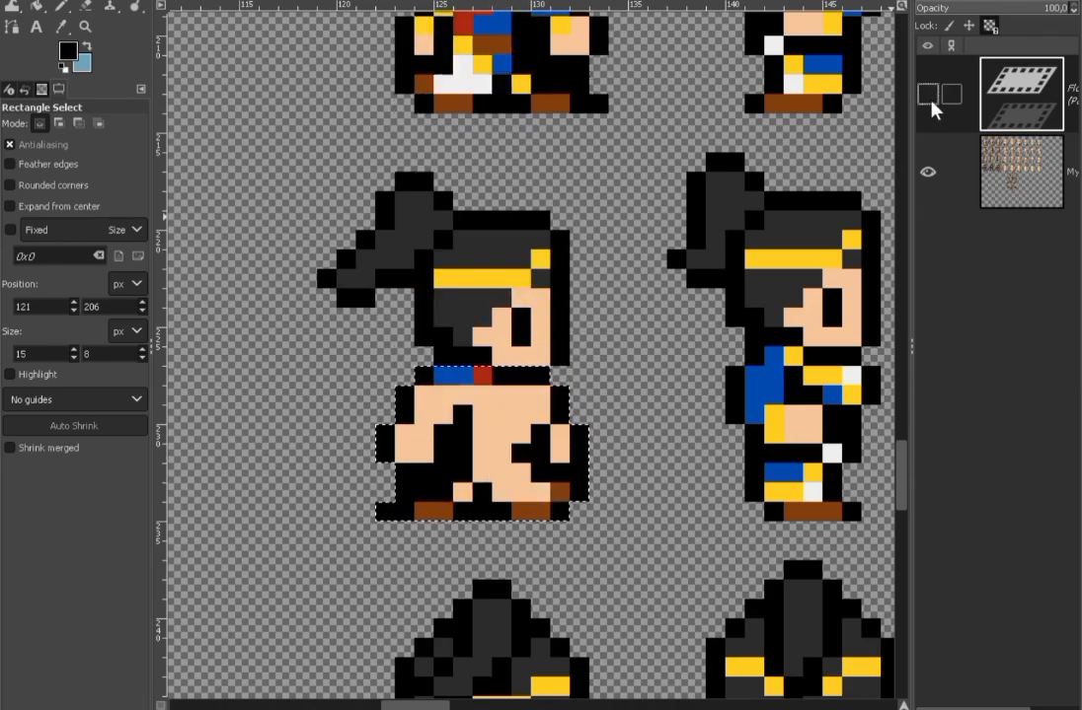
pyautogui.click(928, 98)
pyautogui.click(668, 327)
pyautogui.scroll(-1, 587, 314)
# Step: Paint over the mirrored red sash on the right-facing row's left sprite with the coat's blue using the Pencil
pyautogui.click(61, 7)
pyautogui.scroll(3, 500, 371)
pyautogui.keyDown('ctrl'); pyautogui.click(499, 371); pyautogui.keyUp('ctrl')
pyautogui.moveTo(504, 347); pyautogui.dragTo(570, 414)
pyautogui.scroll(-4, 570, 421)
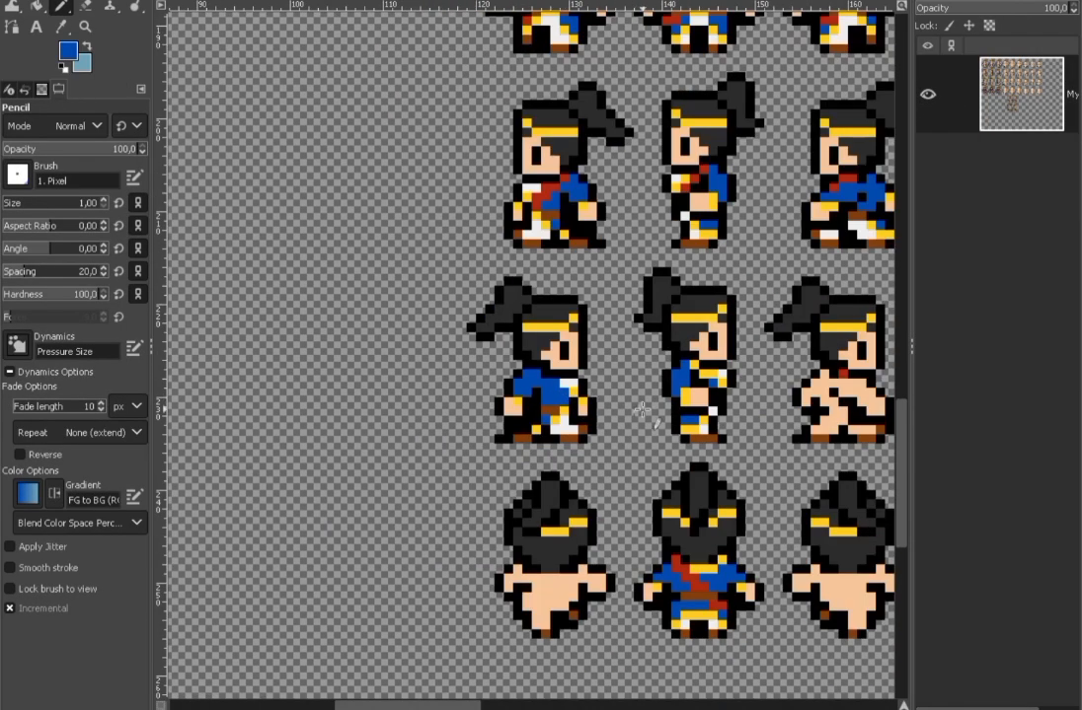
# Step: Add yellow lapel trim beside the white shirt on the right-facing row's left sprite
pyautogui.scroll(5, 573, 427)
pyautogui.keyDown('ctrl'); pyautogui.click(559, 439); pyautogui.keyUp('ctrl')
pyautogui.moveTo(590, 348); pyautogui.dragTo(482, 291)
pyautogui.scroll(-5, 481, 291)
pyautogui.scroll(3, 577, 524)
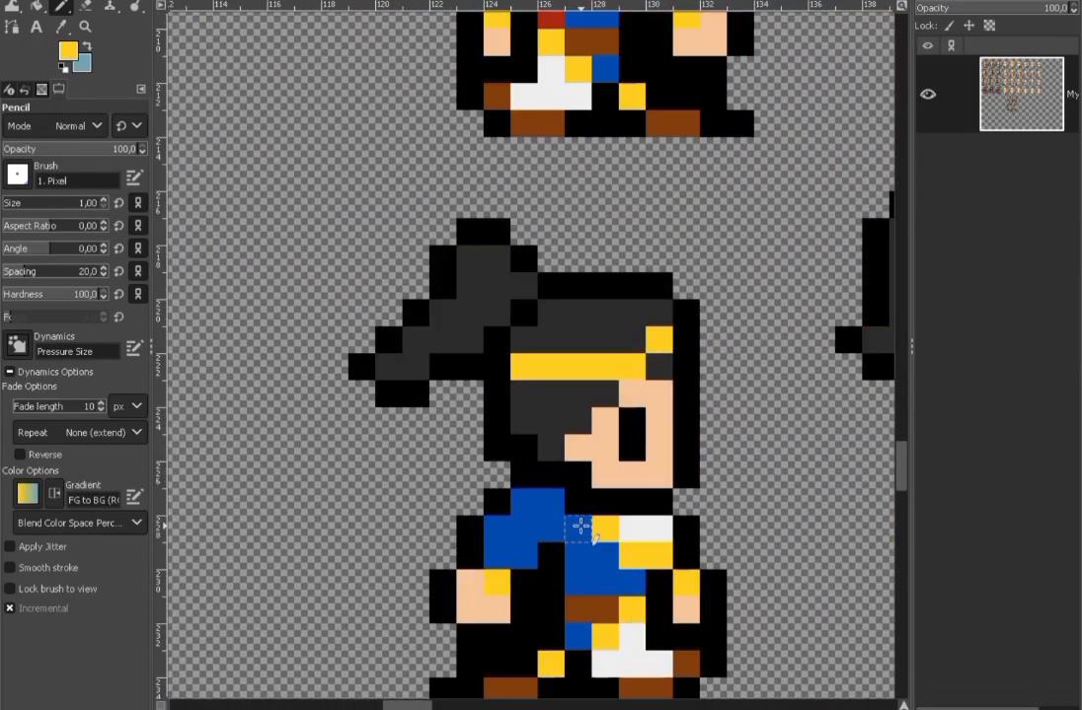
# Step: Paint red sash pixels running from the front of the chest to the belt on the right-facing row's left sprite
pyautogui.scroll(-3, 656, 544)
pyautogui.scroll(3, 656, 544)
pyautogui.keyDown('ctrl'); pyautogui.click(657, 544); pyautogui.keyUp('ctrl')
pyautogui.scroll(-3, 658, 542)
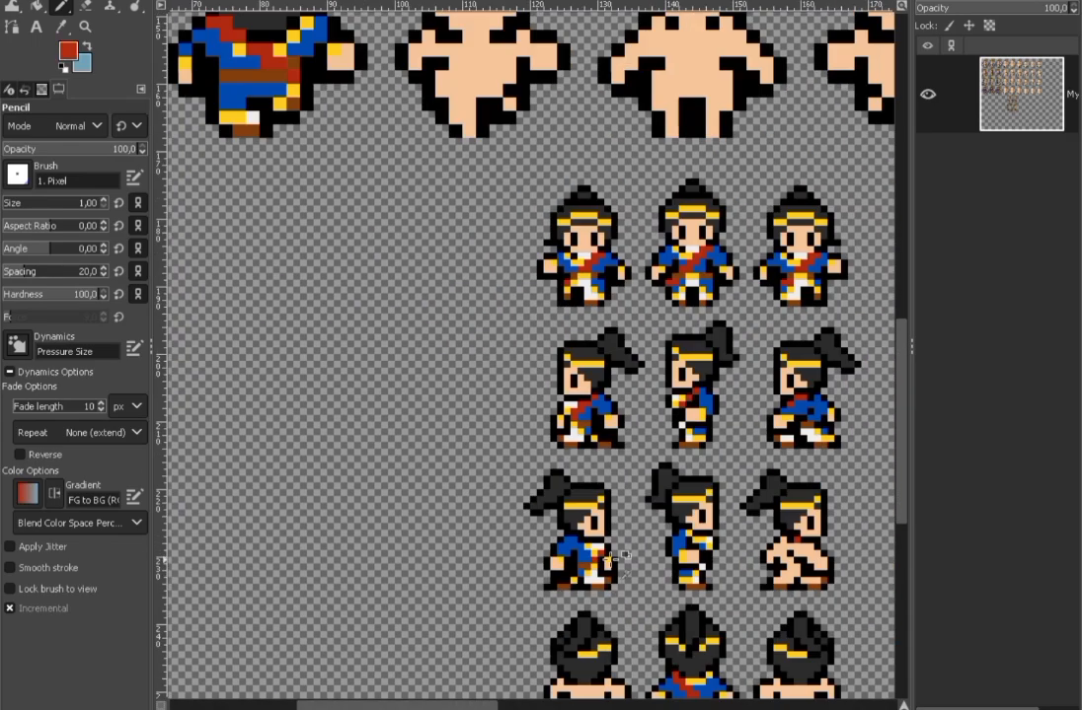
pyautogui.scroll(3, 660, 542)
pyautogui.scroll(-3, 660, 543)
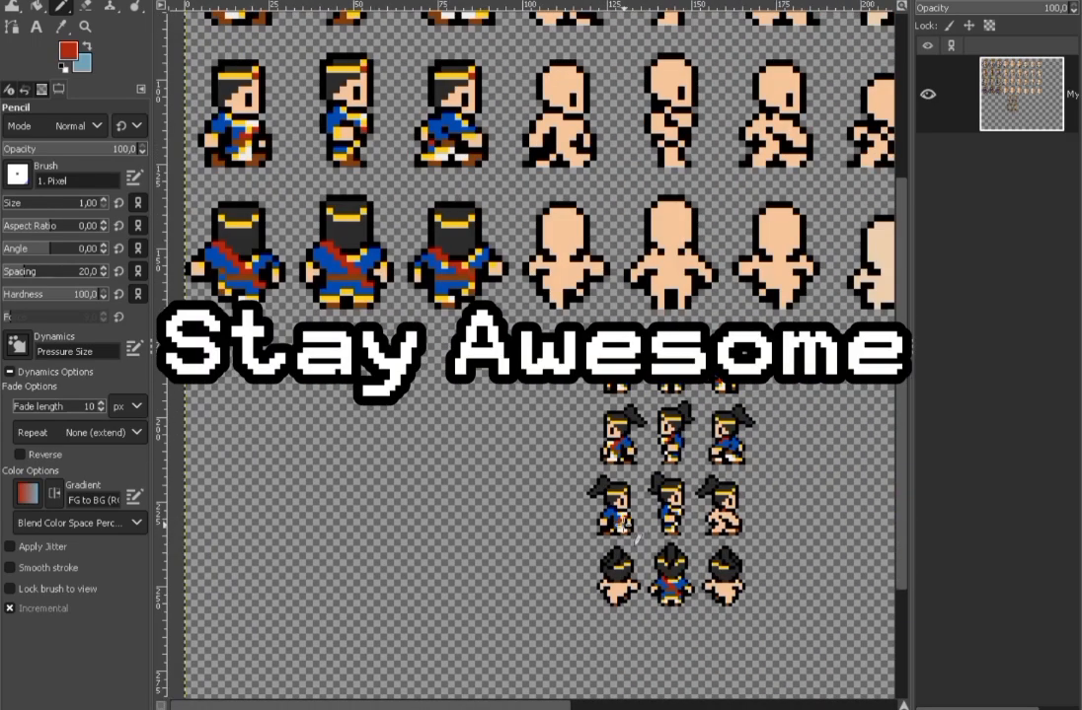
# Step: Extend the yellow trim along the collar and upper chest of the right-facing row's left sprite
pyautogui.scroll(6, 622, 521)
pyautogui.keyDown('ctrl'); pyautogui.click(541, 409); pyautogui.keyUp('ctrl')
pyautogui.scroll(-5, 533, 365)
pyautogui.moveTo(575, 316); pyautogui.dragTo(523, 278)
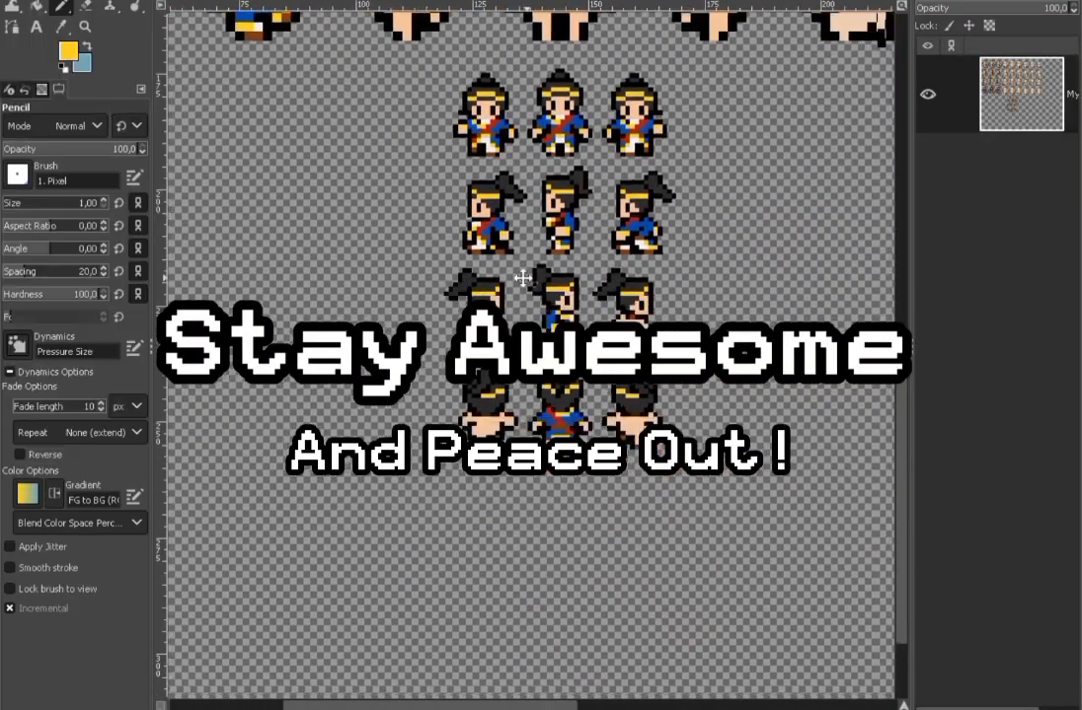
pyautogui.scroll(2, 522, 280)
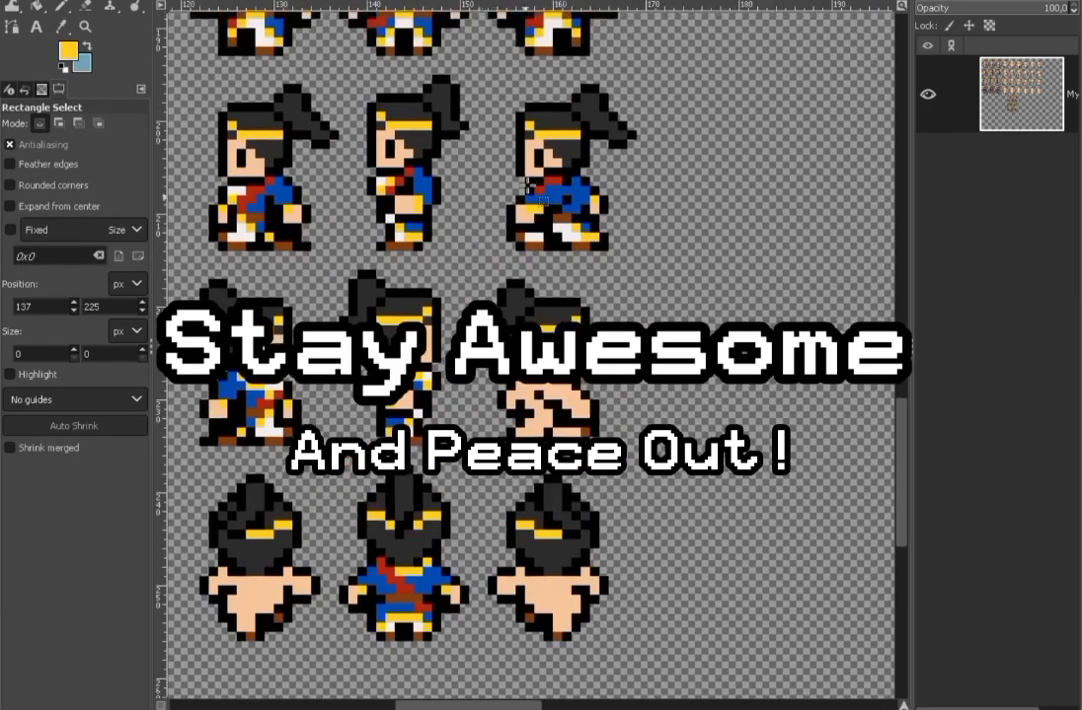
pyautogui.scroll(3, 533, 355)
pyautogui.scroll(-2, 833, 253)
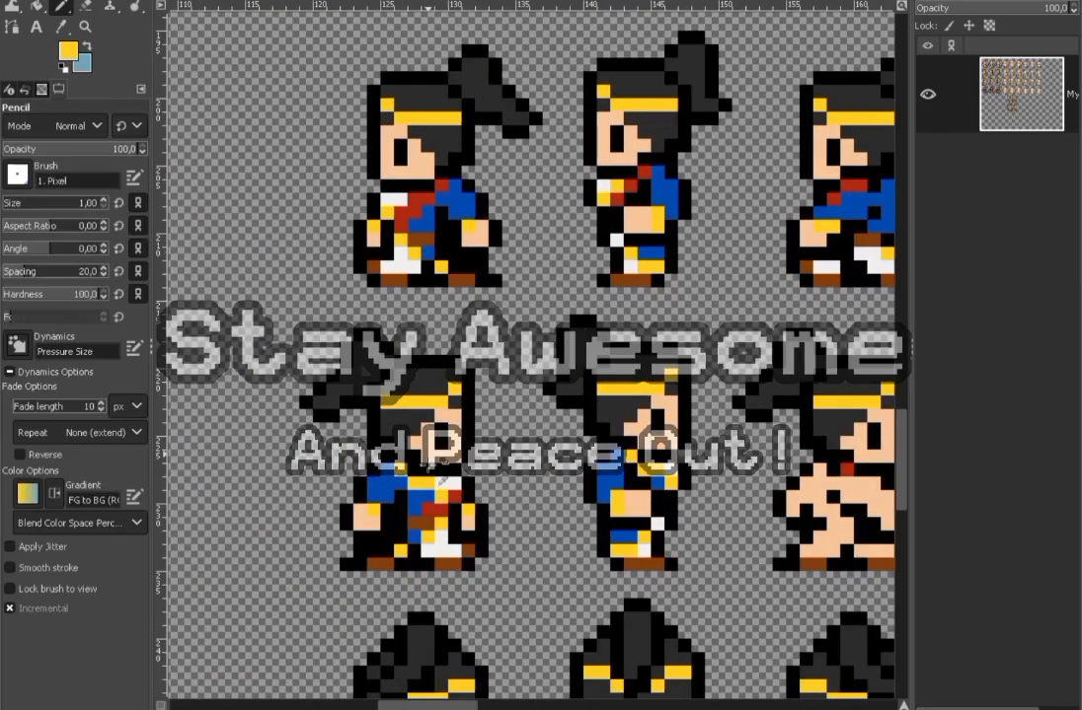
pyautogui.scroll(1, 434, 480)
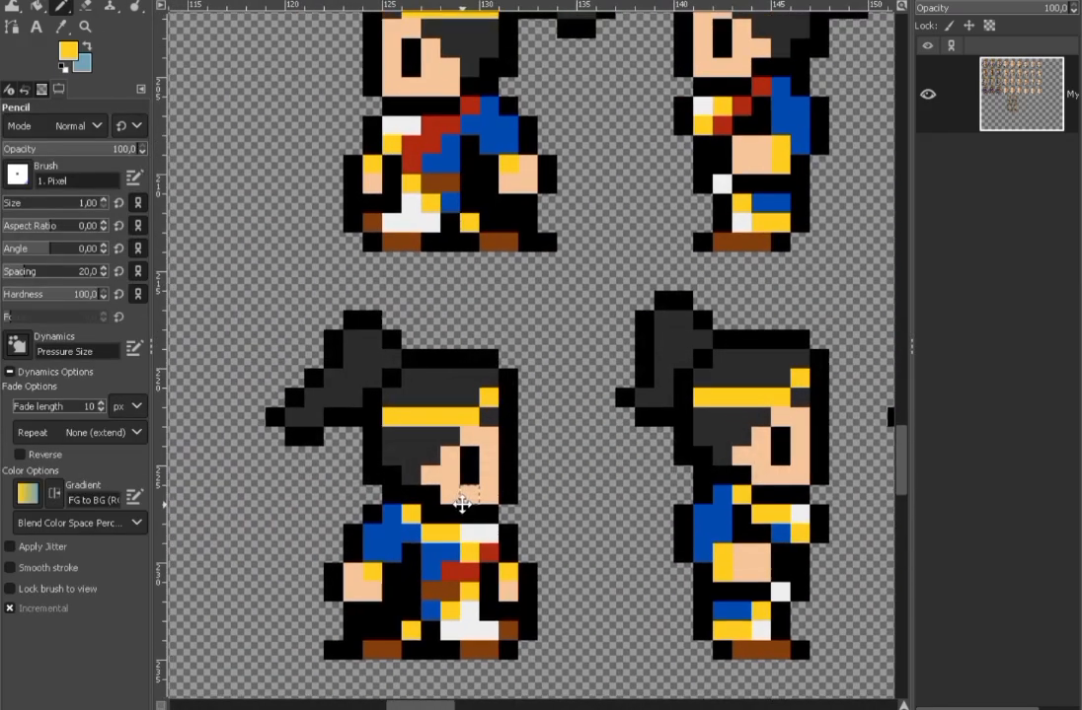
pyautogui.scroll(-2, 431, 493)
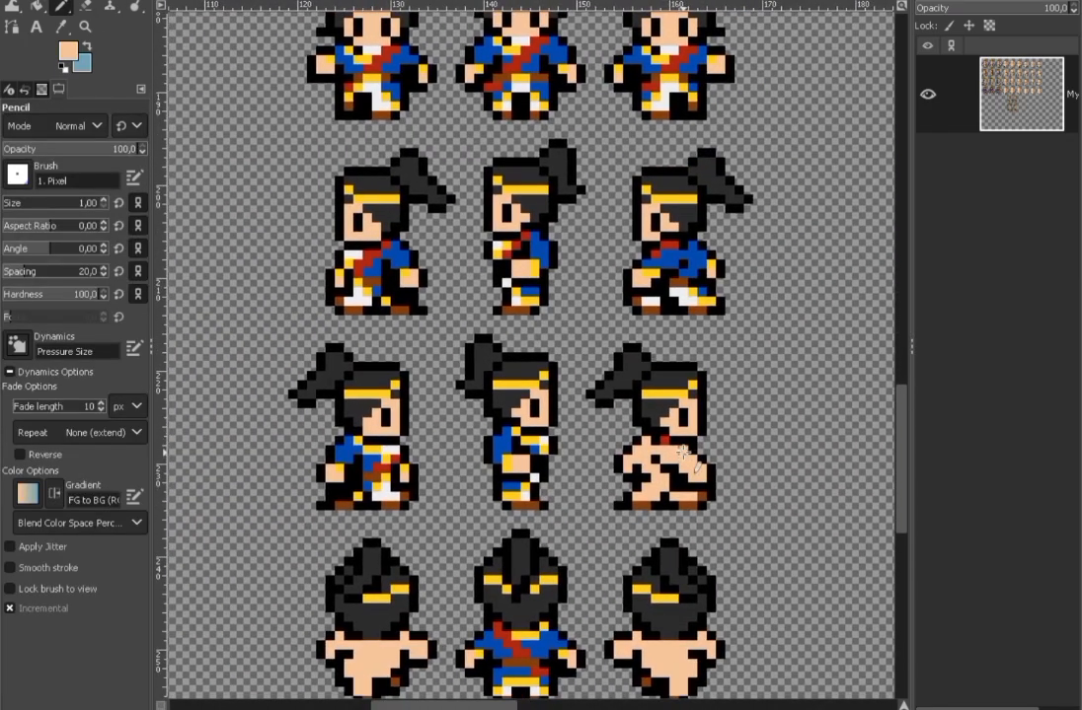
# Step: Copy the left-facing row's right sprite body and paste it, flipped horizontally, over the right-facing row's right sprite
pyautogui.scroll(-3, 579, 418)
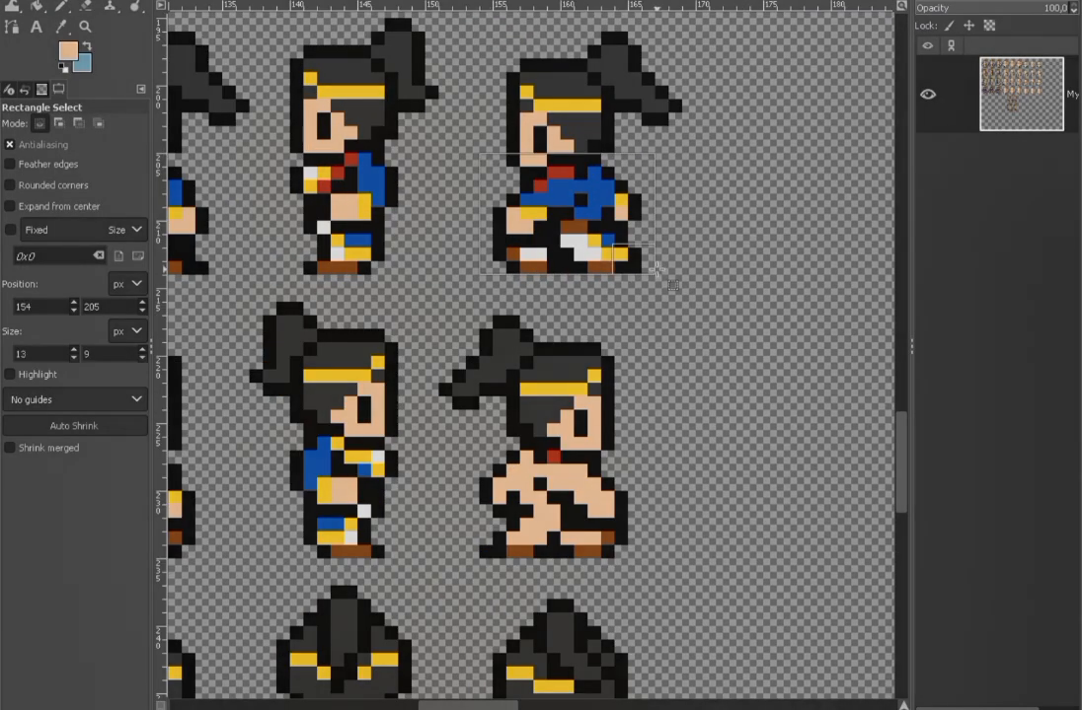
pyautogui.hotkey('ctrl', 'c')
pyautogui.hotkey('ctrl', 'v')
pyautogui.rightClick(599, 222)
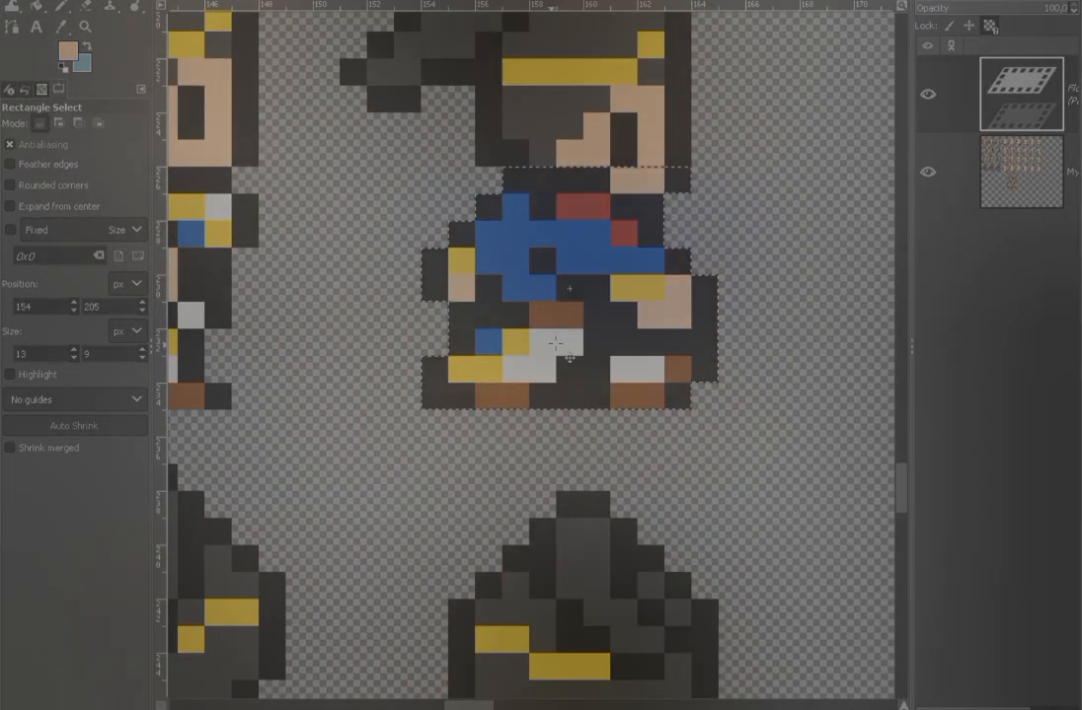